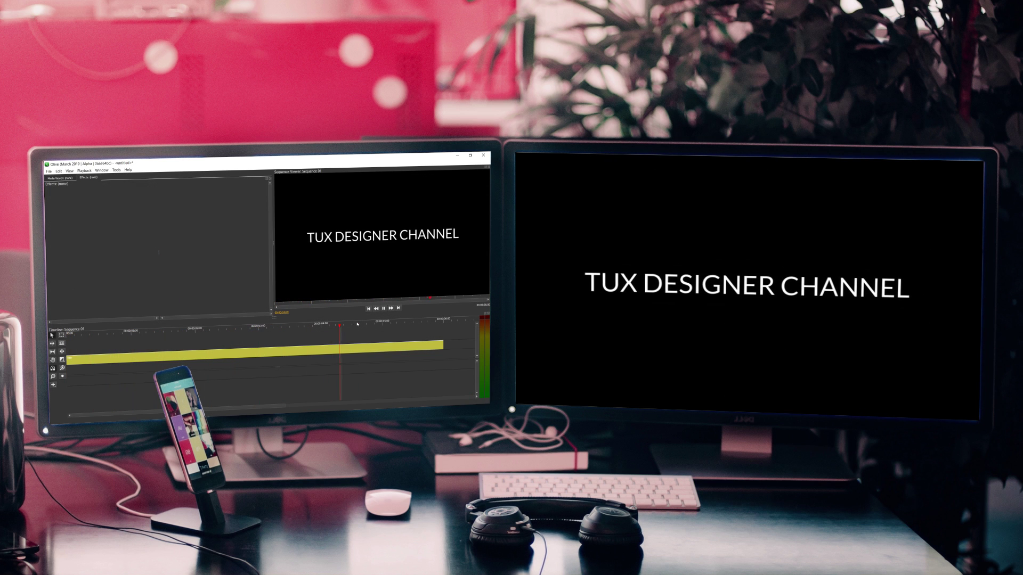
Set the title clip's Gaussian Blur radius to 50 at the end of the clip.
click(352, 325)
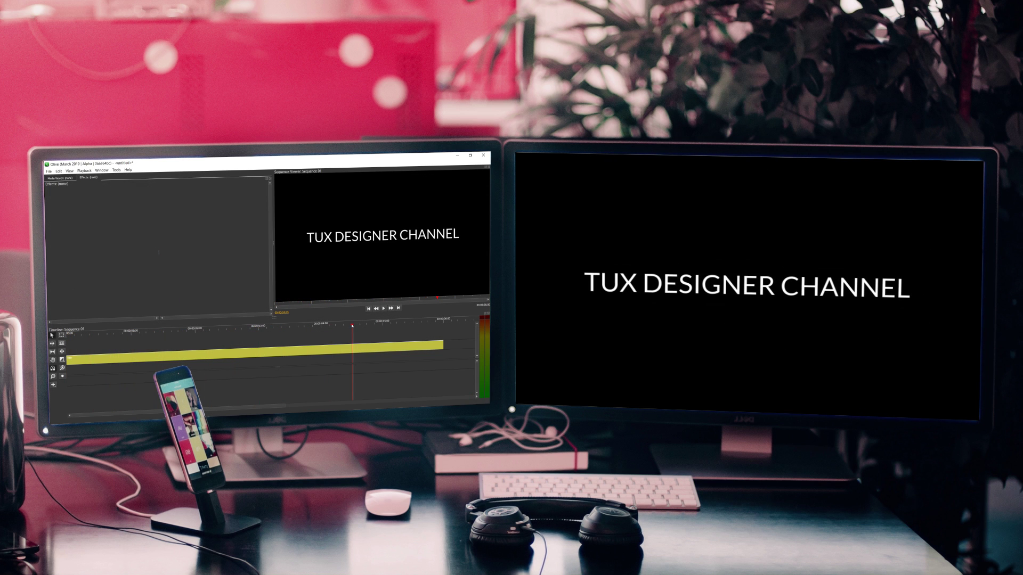
click(352, 351)
click(441, 322)
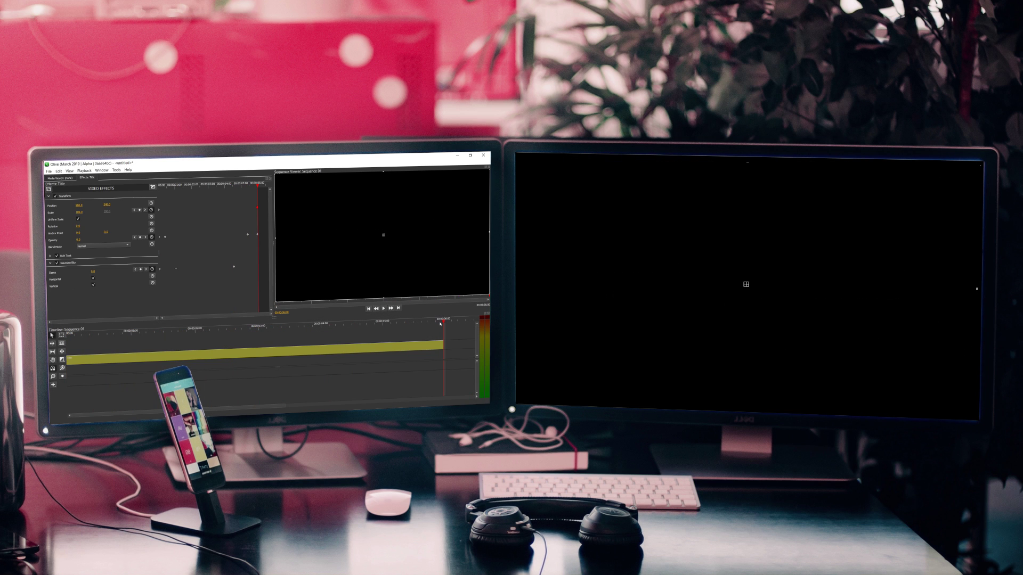
click(94, 272)
text(50)
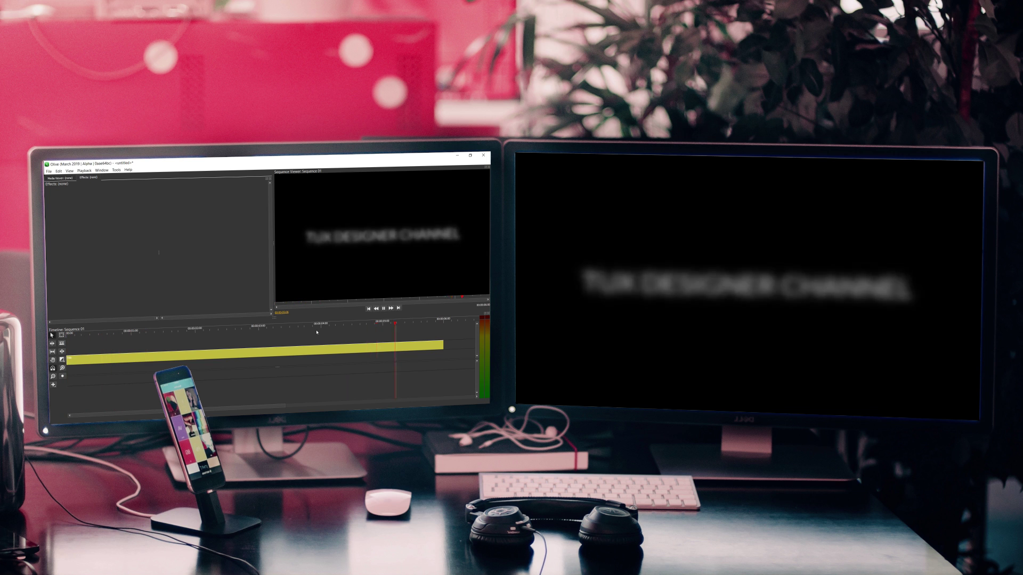
Place a copy of the title clip on the track below, starting slightly after the original.
click(89, 364)
scroll(90, 364, down, 1)
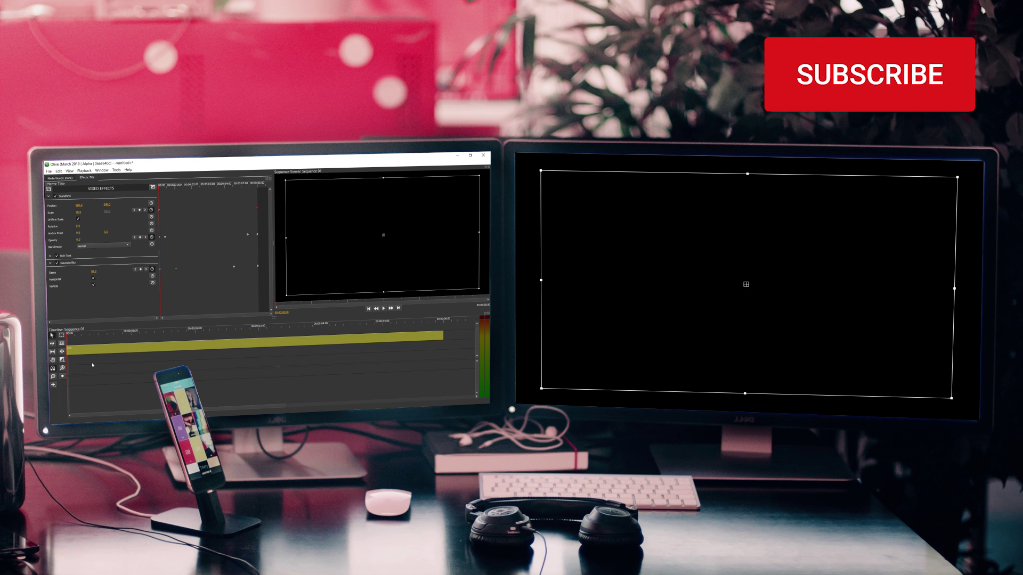
drag(81, 351, 90, 360)
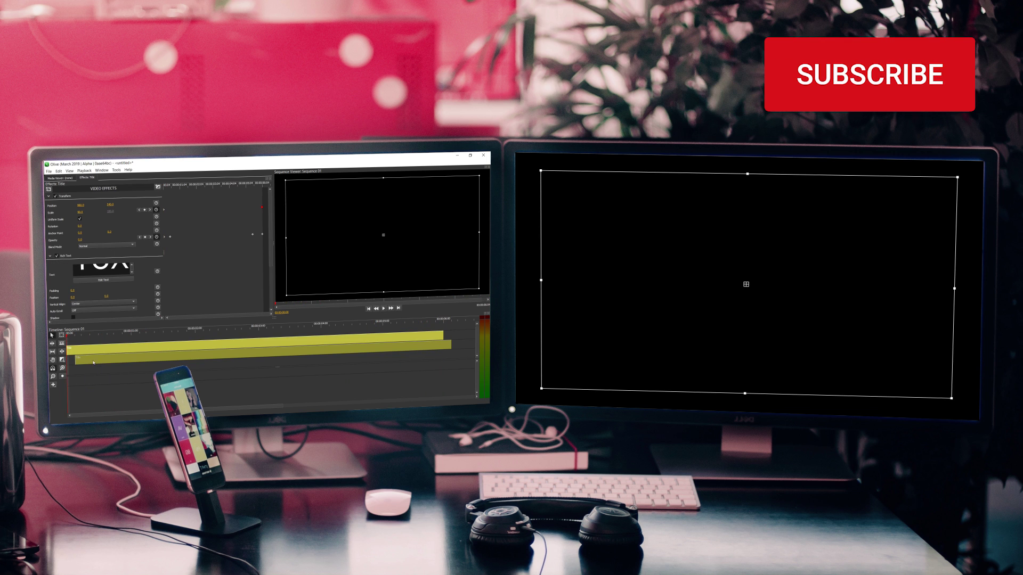
key(space)
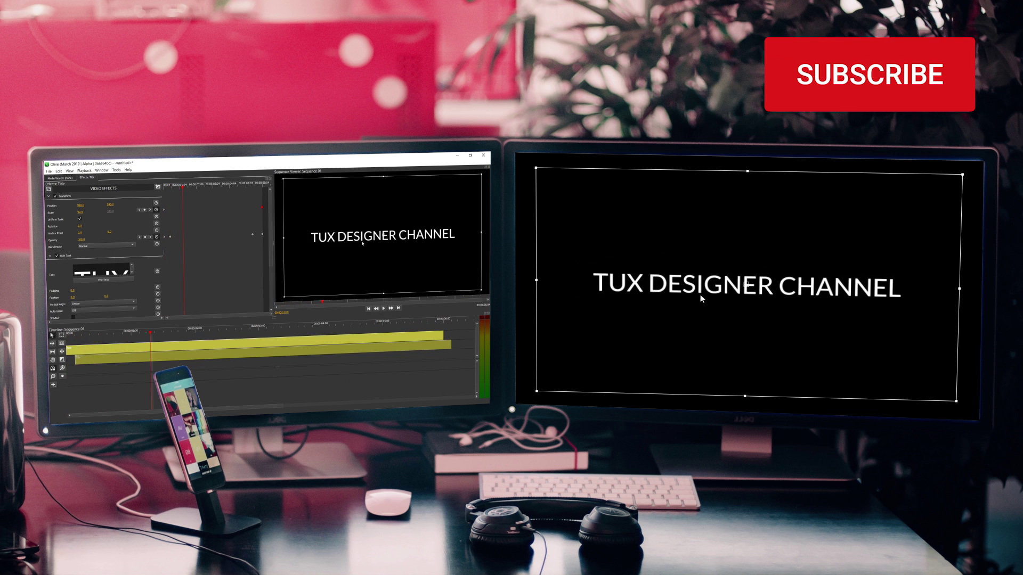
drag(74, 336, 131, 339)
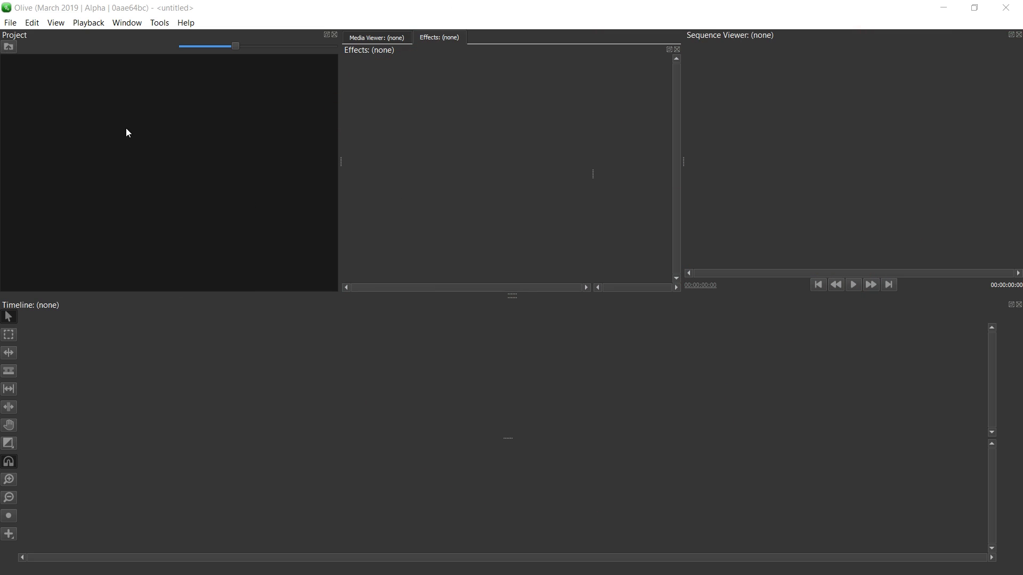
right_click(94, 97)
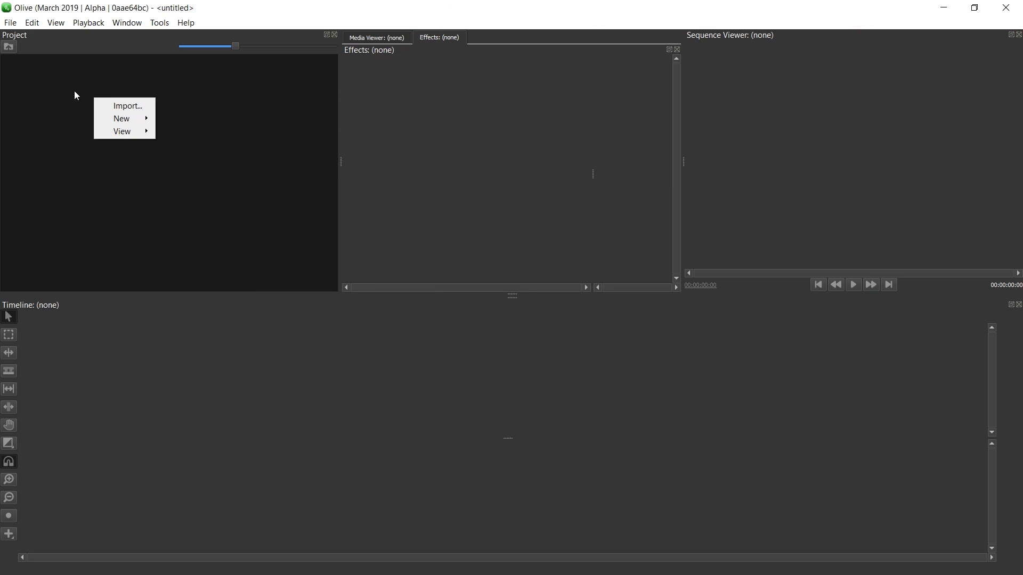
mouse_move(125, 118)
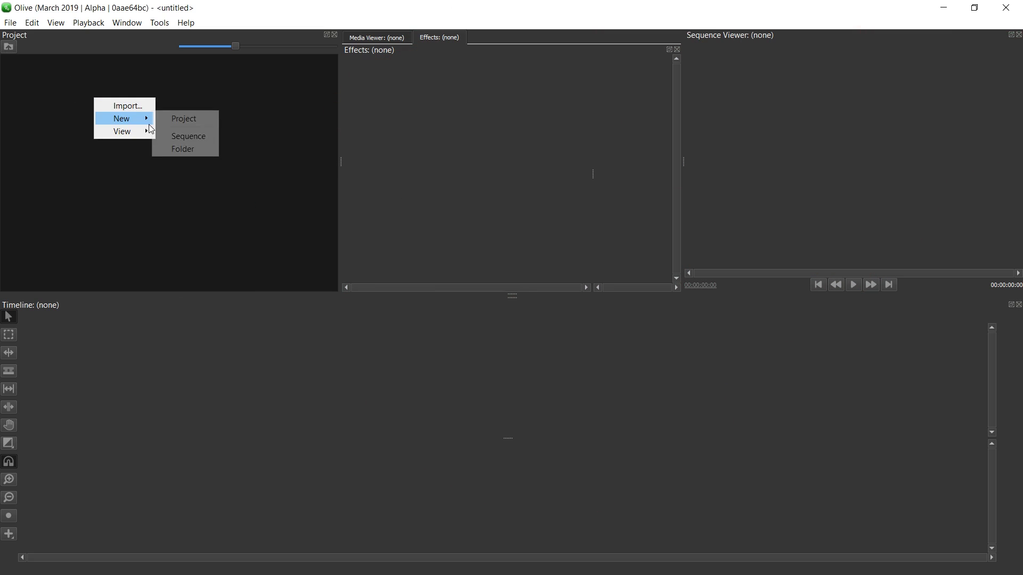
click(211, 136)
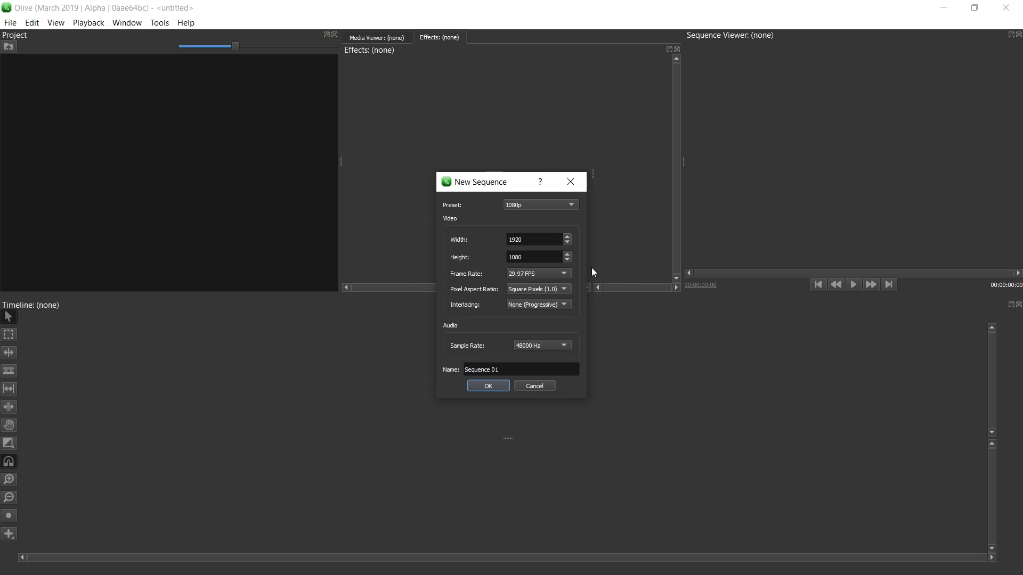
click(546, 257)
click(554, 273)
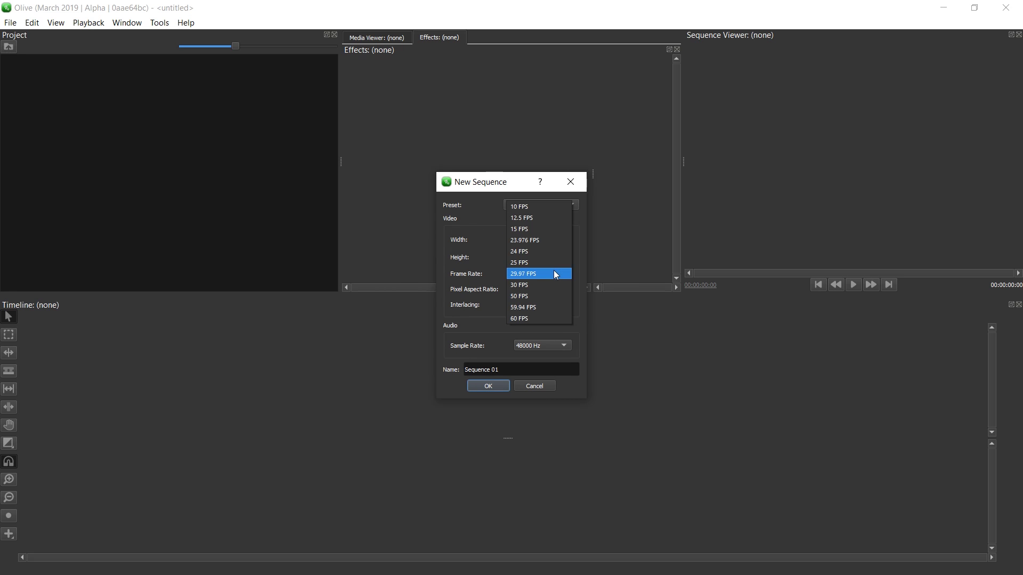
click(486, 277)
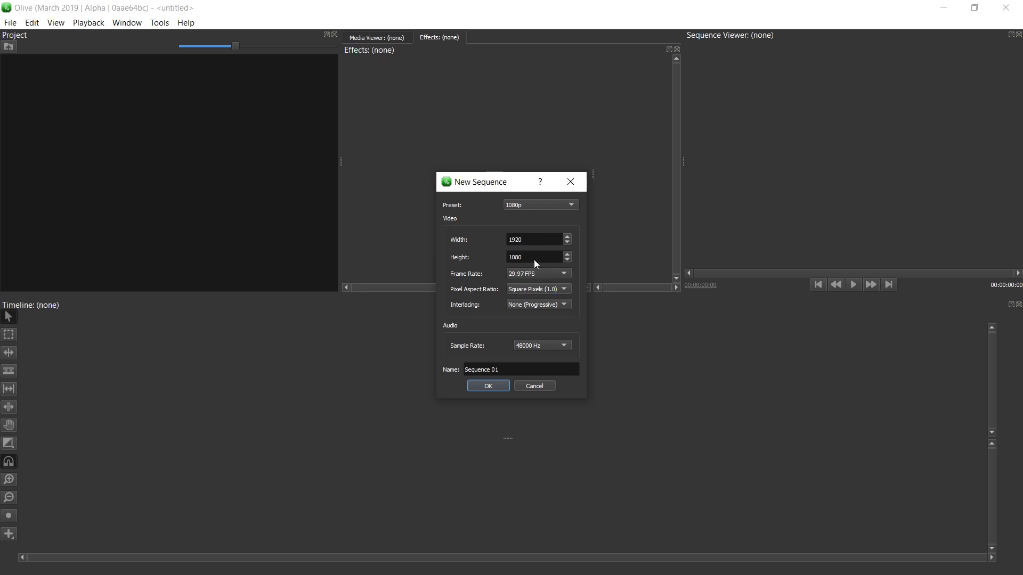
key(Escape)
Import Videos 4827.mp4 and place it at the start of the timeline in Sequence 01.
drag(1022, 142, 635, 150)
drag(687, 309, 212, 145)
drag(18, 80, 152, 371)
Delete the Videos 4827.mp4 clip from the timeline and select Sequence 01 in the project.
click(119, 427)
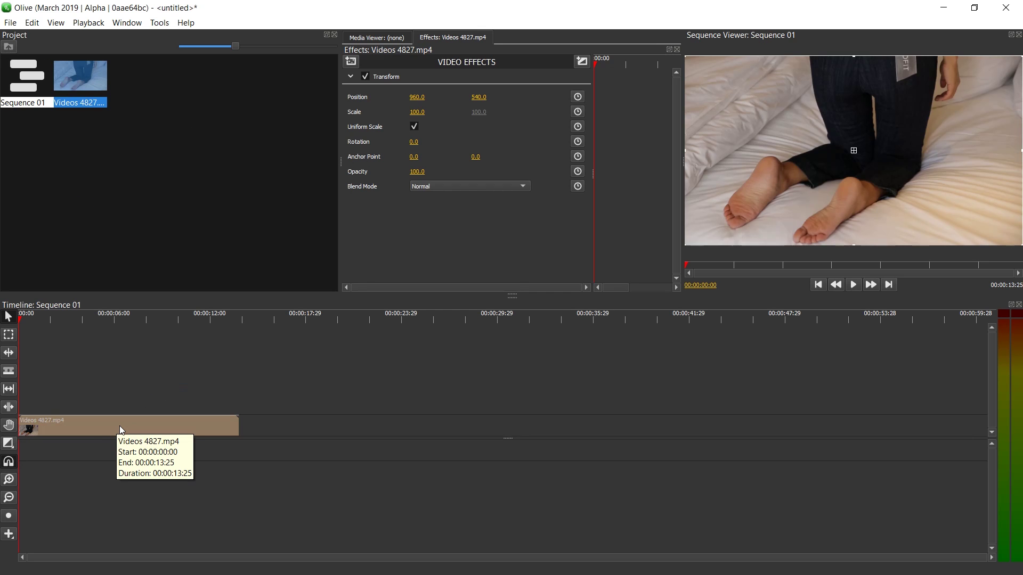
key(Delete)
click(20, 95)
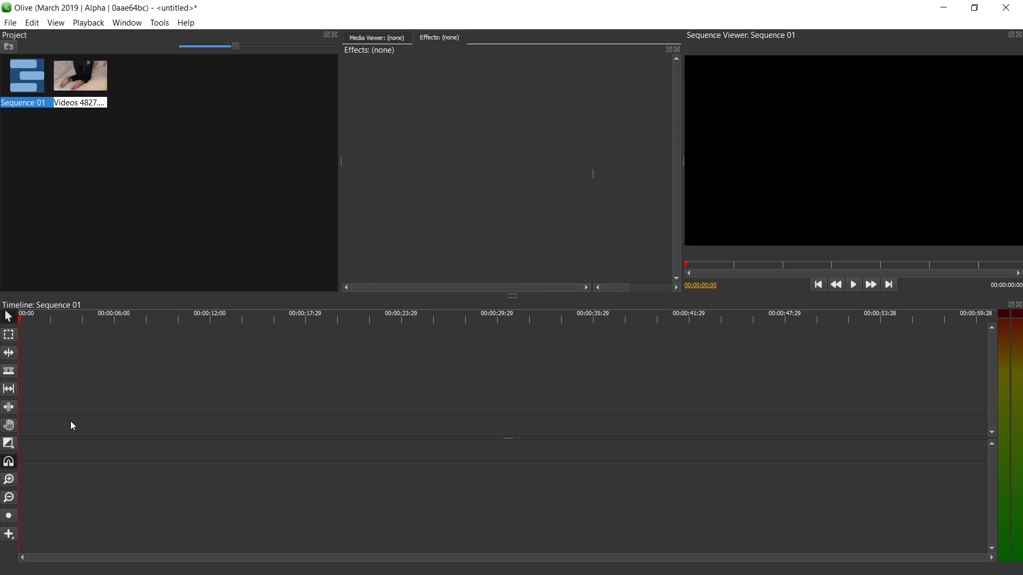
Add a title clip about 6 seconds long at the start of the empty timeline.
click(10, 535)
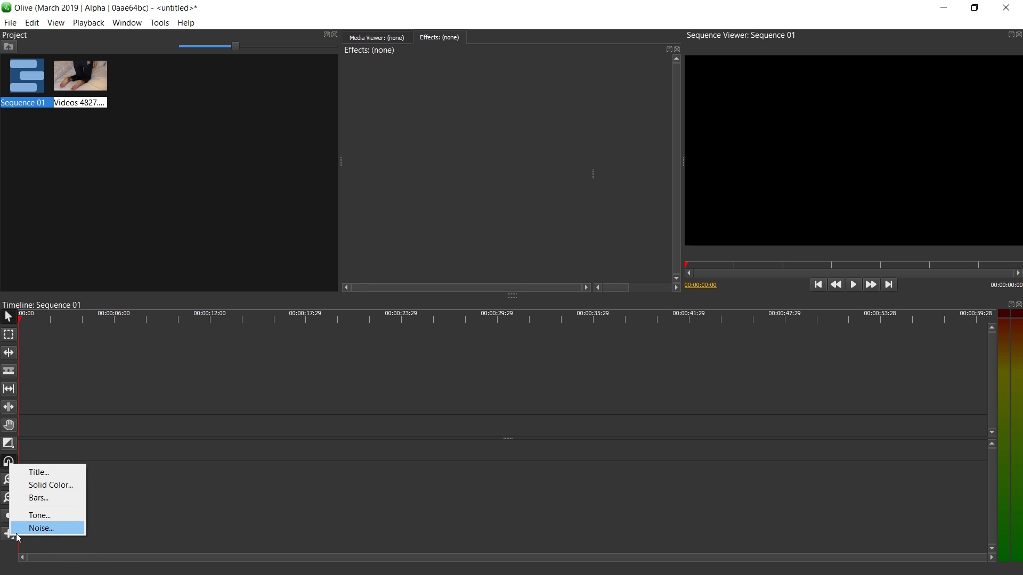
click(42, 472)
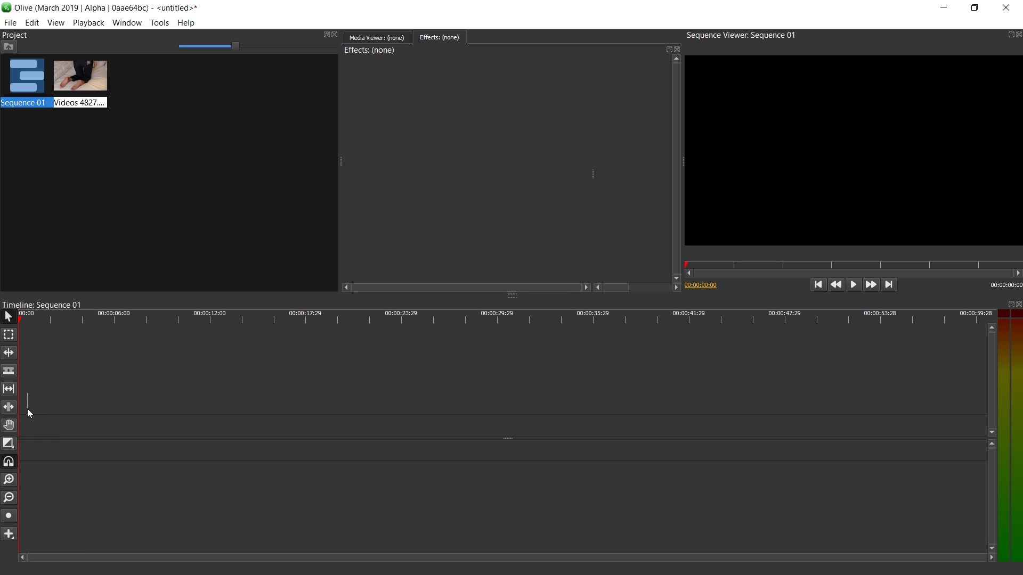
drag(23, 404, 113, 406)
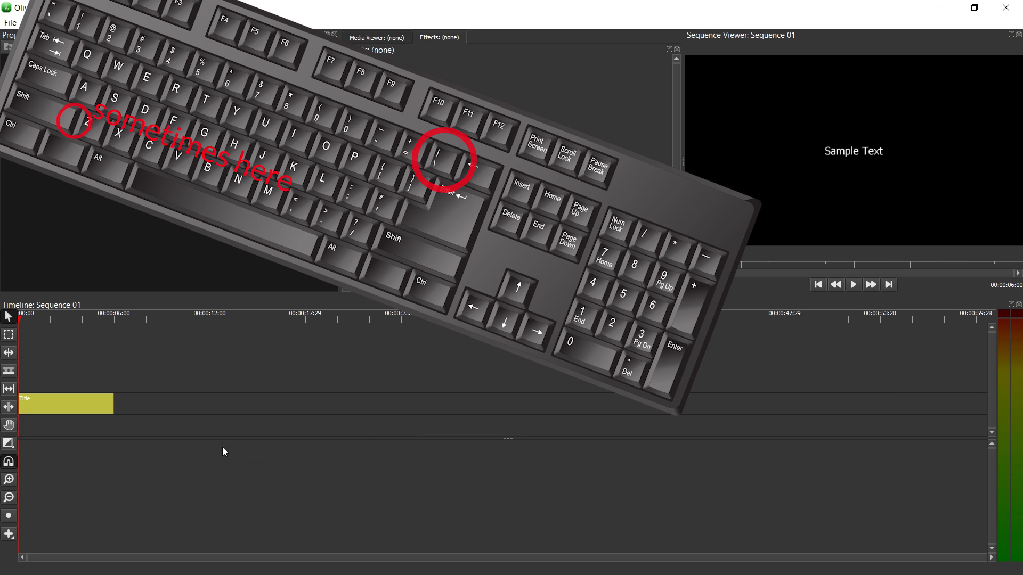
Fit the whole sequence in the timeline, hide the project area and enlarge the effects and viewer area.
key(backslash)
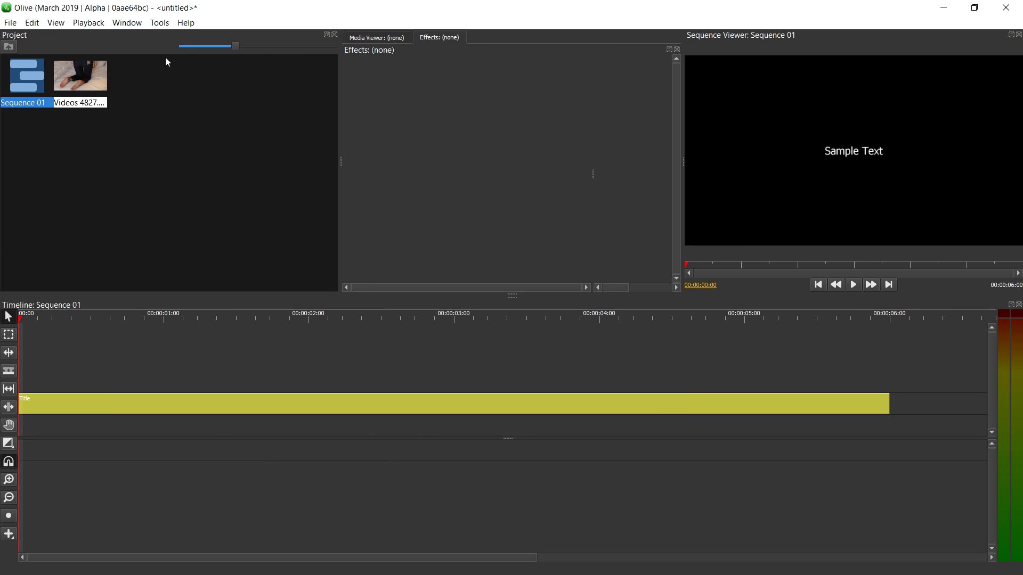
click(334, 36)
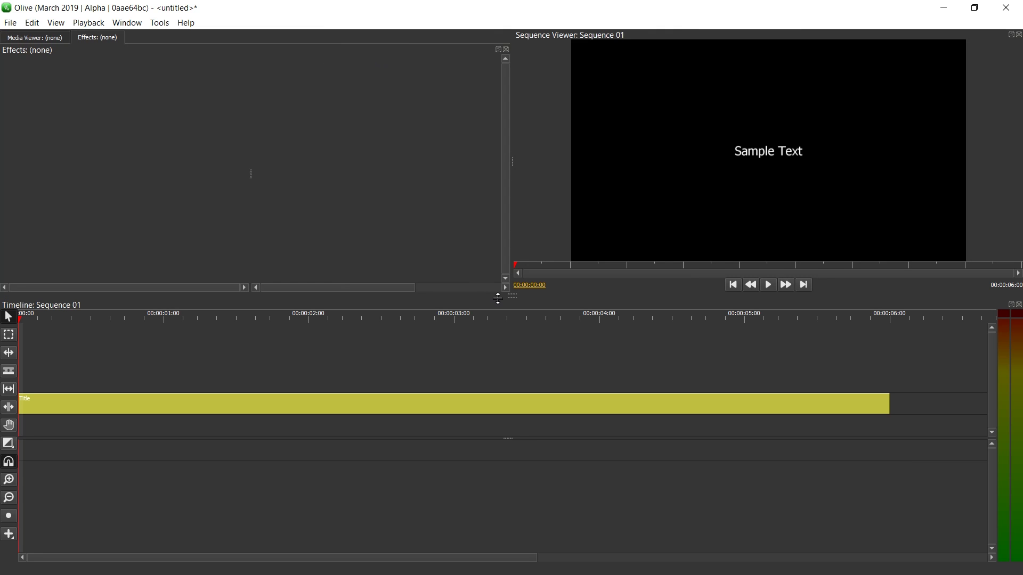
drag(498, 298, 516, 359)
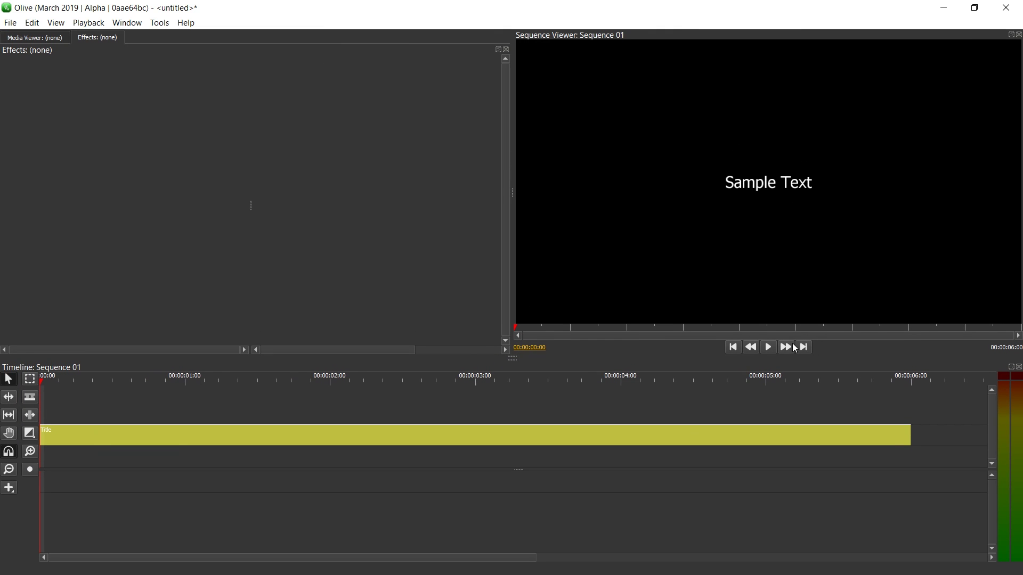
Replace the title clip's sample text with "TUX DESIGNER CHANNEL".
click(228, 442)
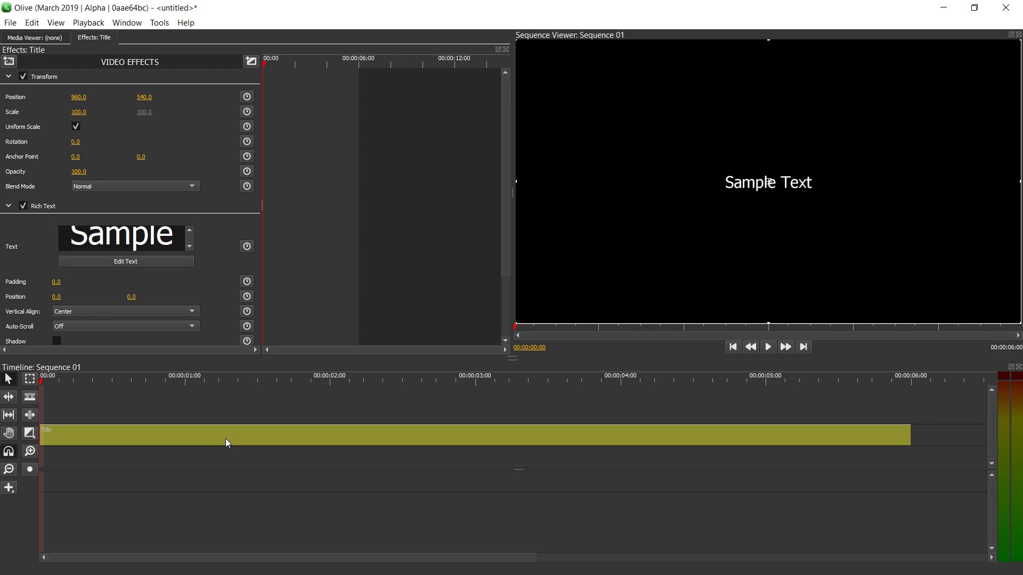
click(107, 265)
key(ctrl+a)
text(T)
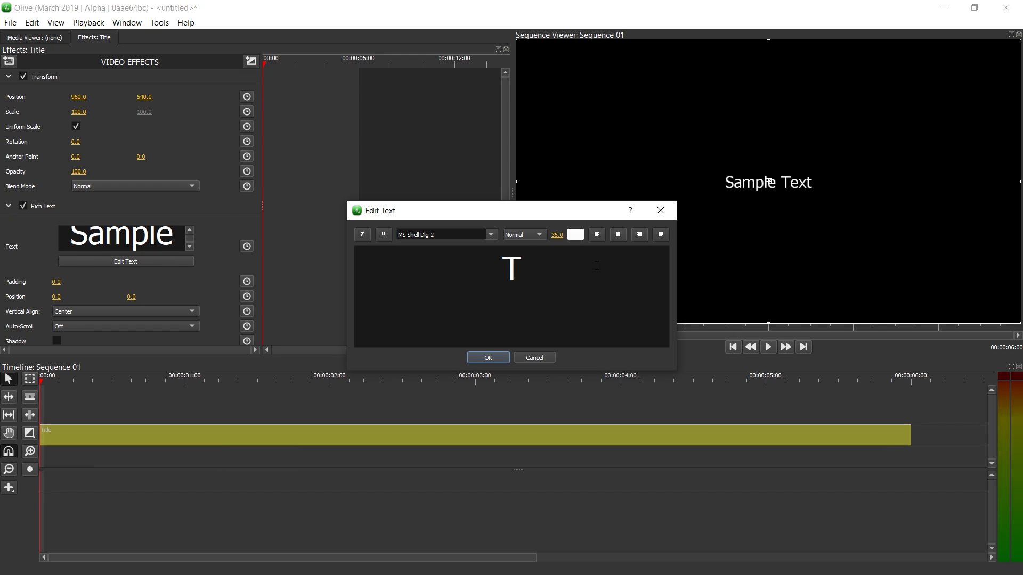
text(UX DESIGNER CHANNEL)
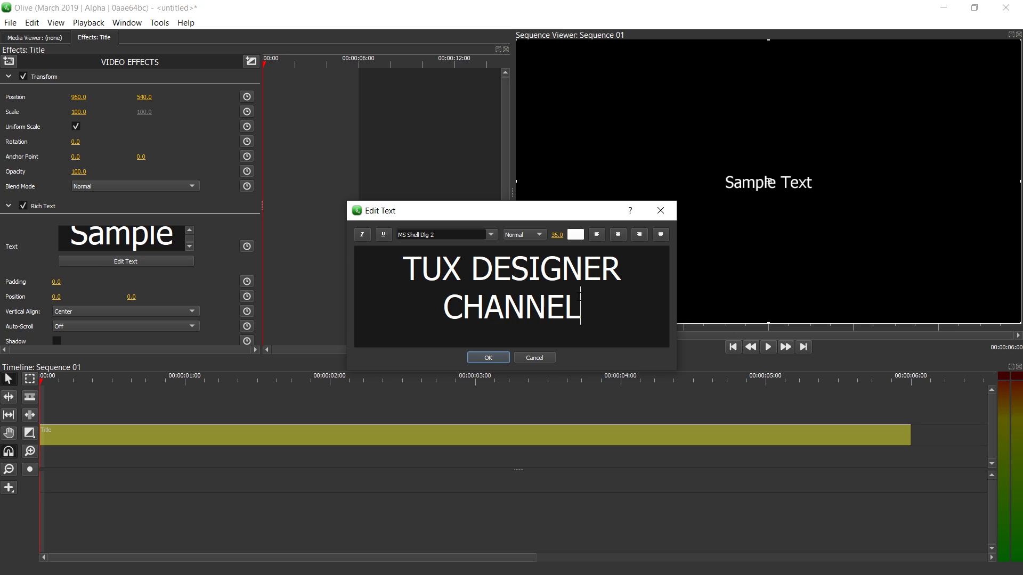
Enlarge the text editor window and set the font size of the whole title text to 64.
key(ctrl+a)
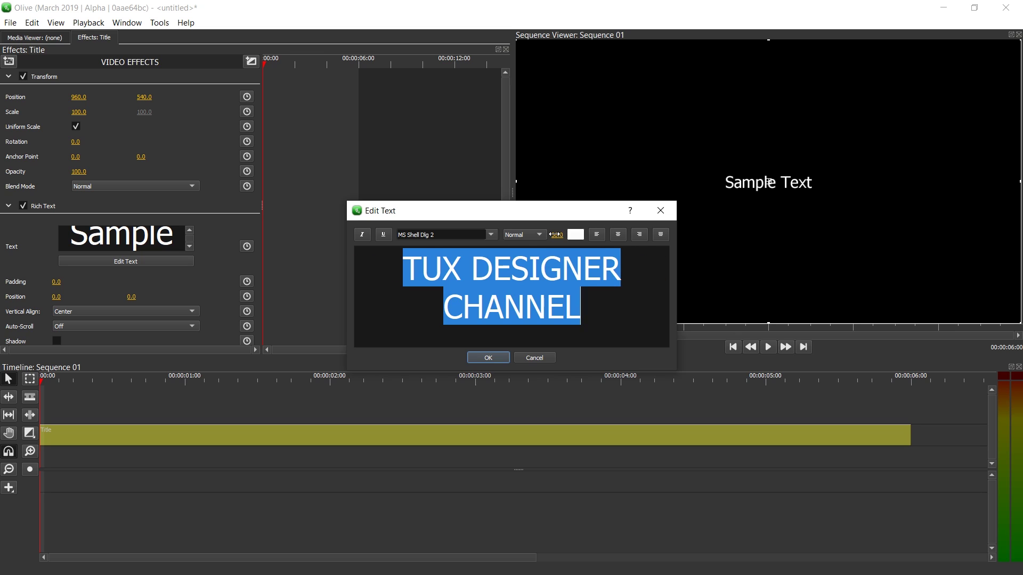
drag(557, 235, 565, 234)
drag(348, 202, 154, 58)
drag(460, 76, 478, 156)
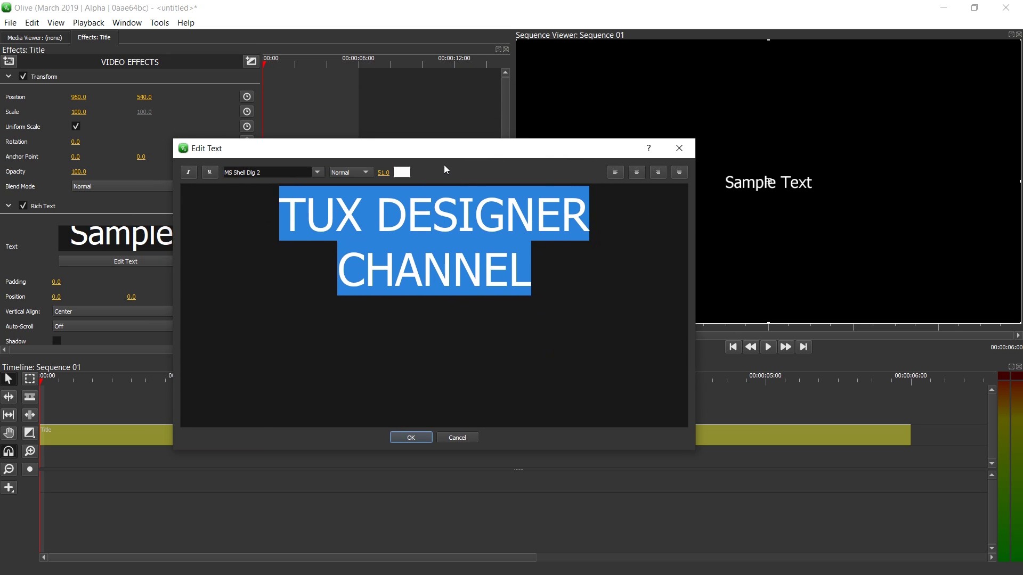
drag(692, 451, 809, 493)
mouse_move(383, 172)
mouse_down()
mouse_move(405, 172)
mouse_move(386, 172)
mouse_up()
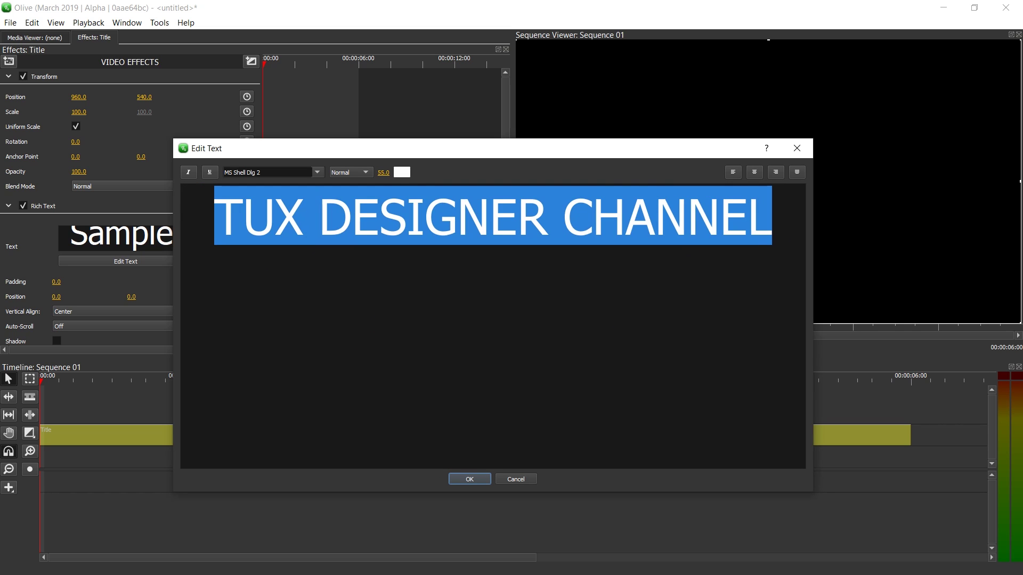
click(383, 172)
text(64)
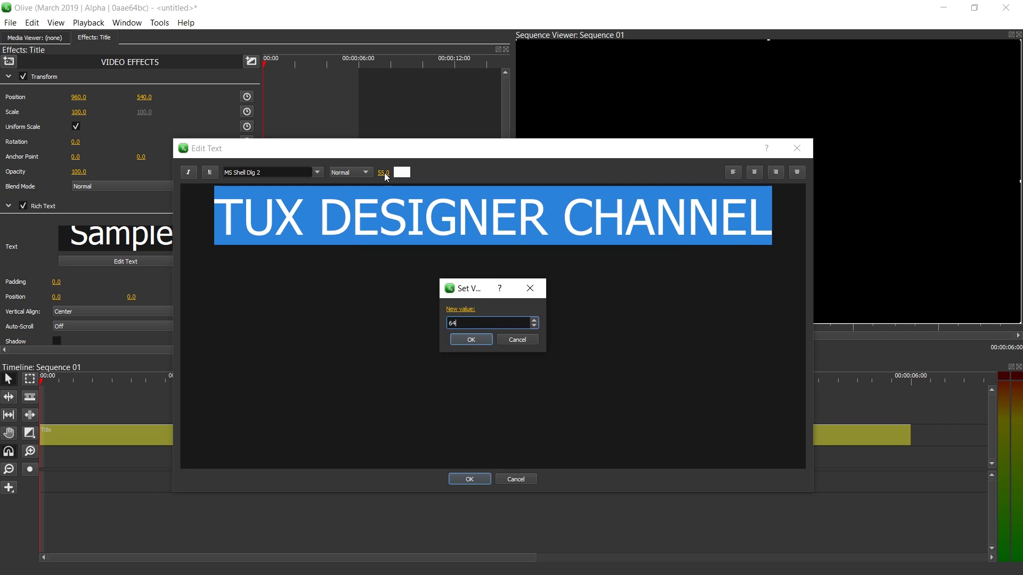
key(Return)
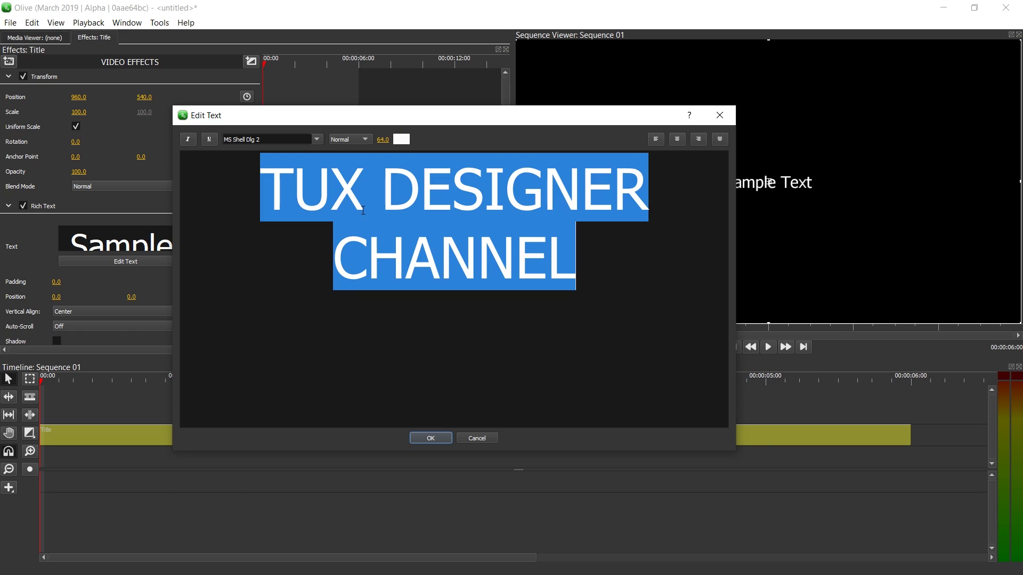
Set the title text's font to Lato and apply it to the title clip.
click(283, 140)
triple_click(283, 142)
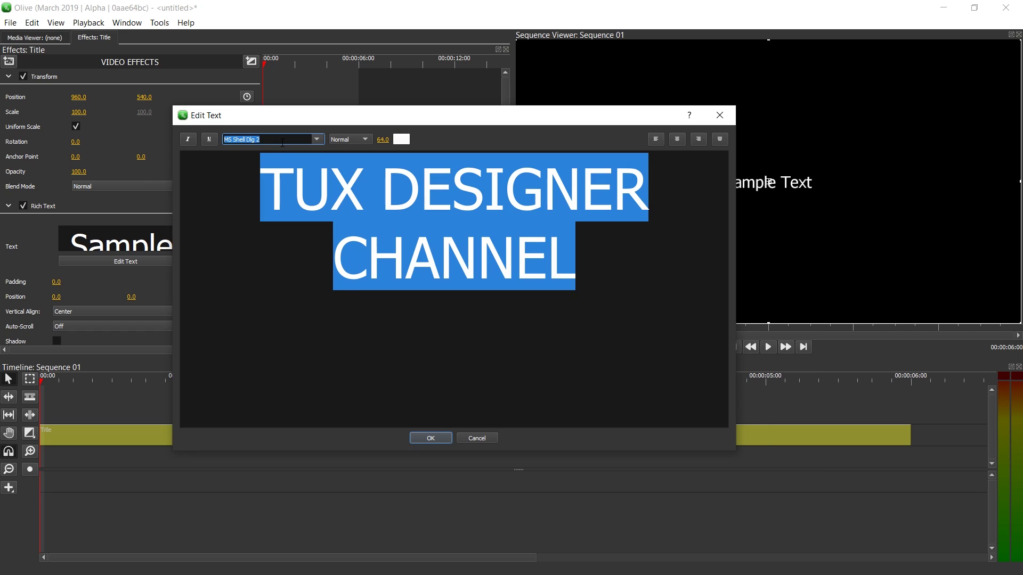
text(Lato)
key(Return)
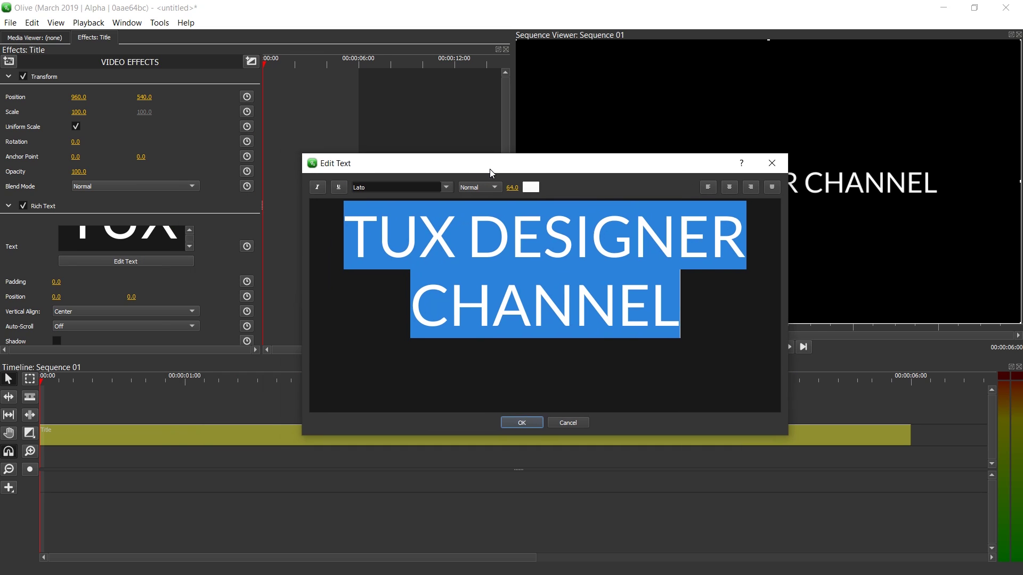
drag(489, 170, 470, 166)
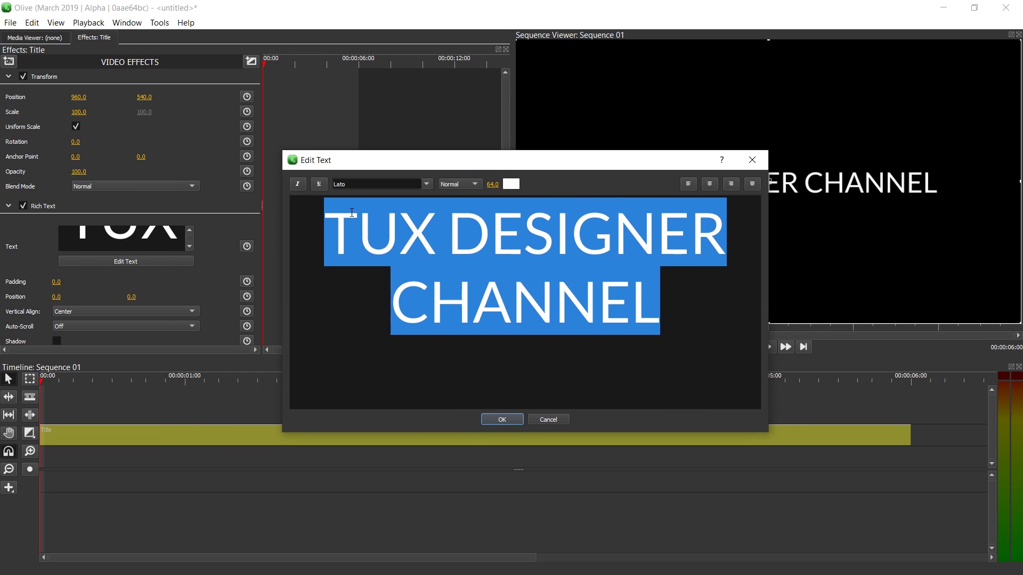
Try the left, right and justified alignments on the title text and return it to centered.
click(709, 184)
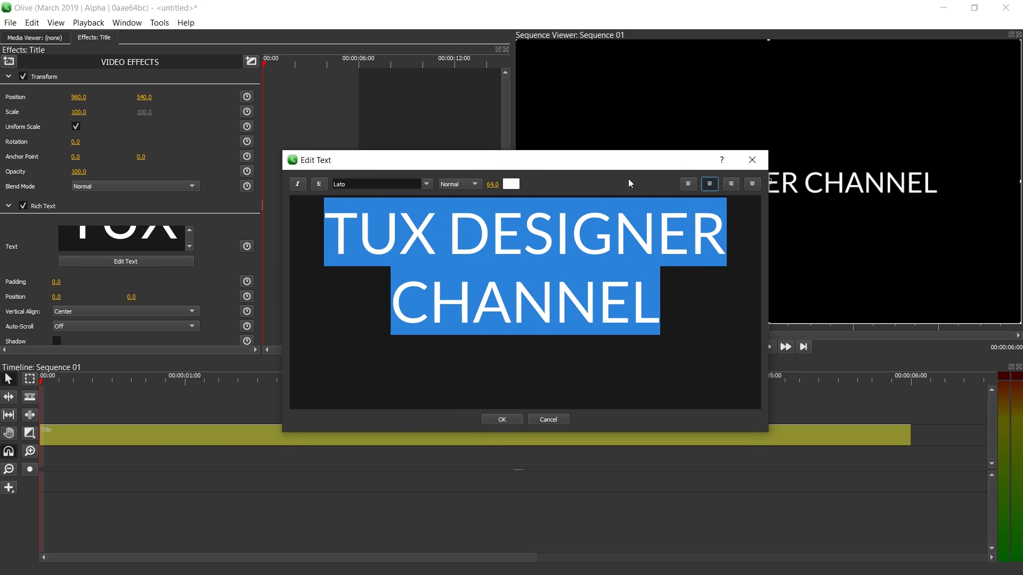
click(689, 184)
click(709, 184)
click(731, 184)
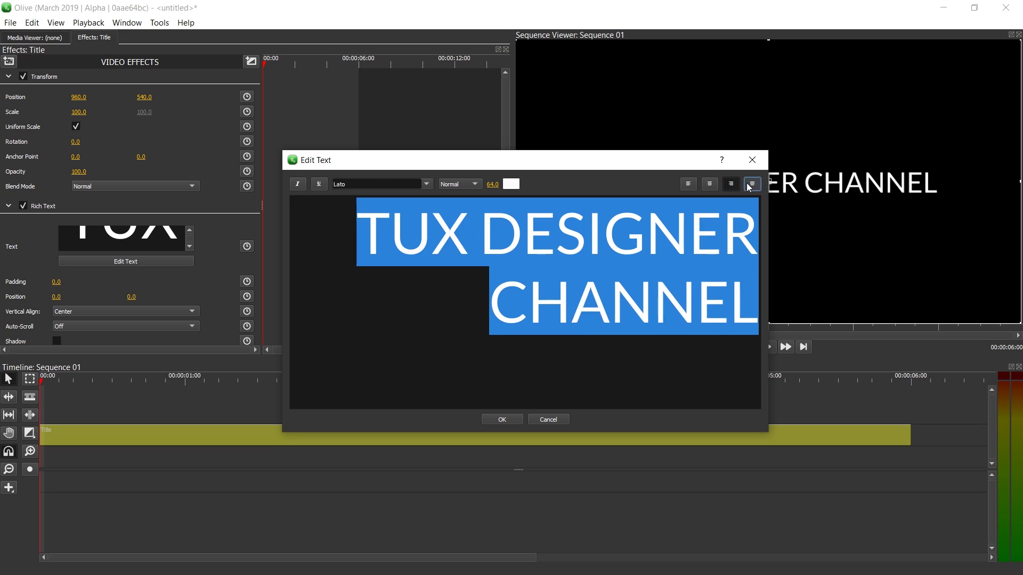
click(752, 184)
click(705, 185)
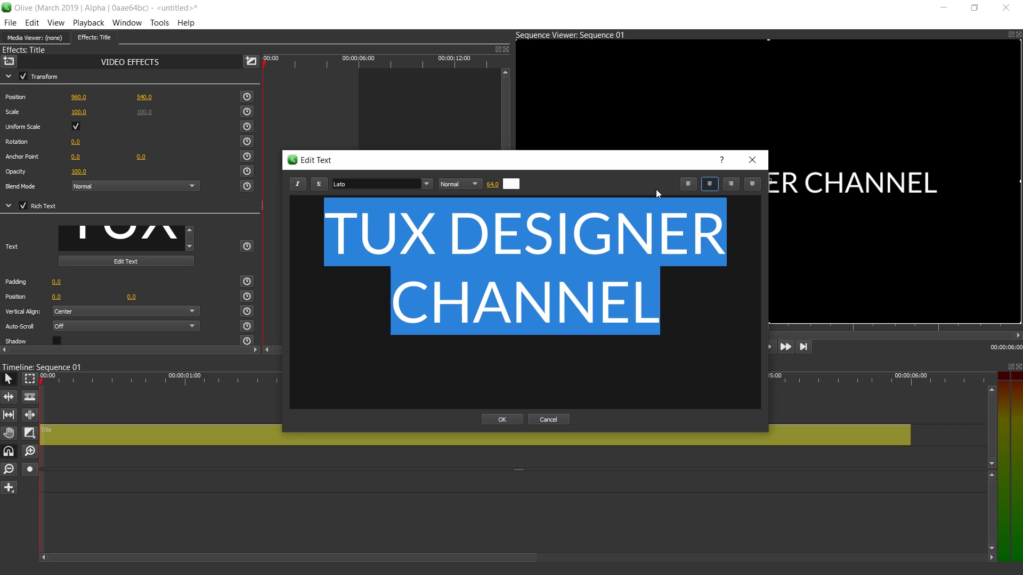
Reselect the whole title text in the text editor and apply the text edits to the title clip.
double_click(373, 237)
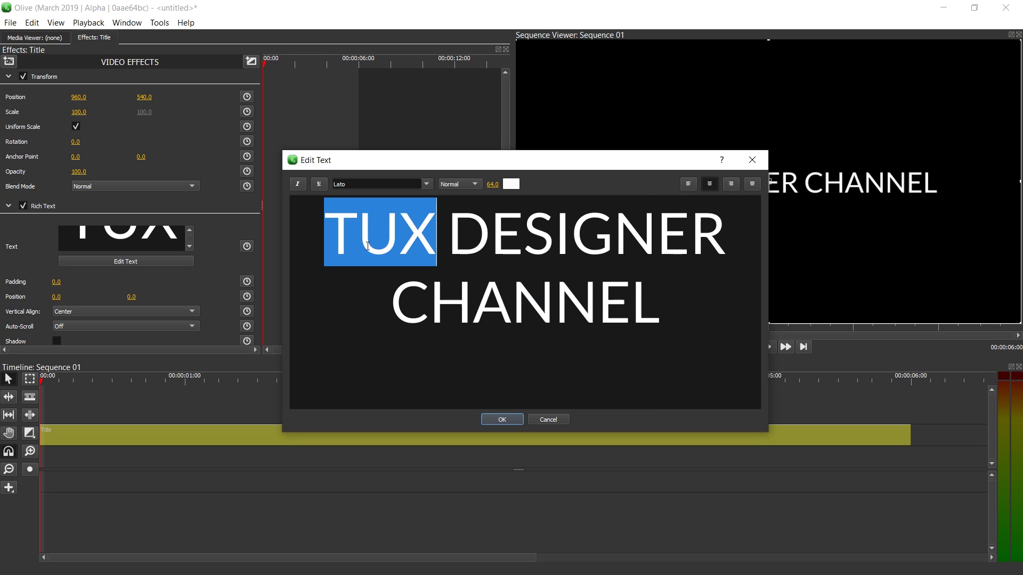
click(326, 235)
drag(326, 236, 661, 319)
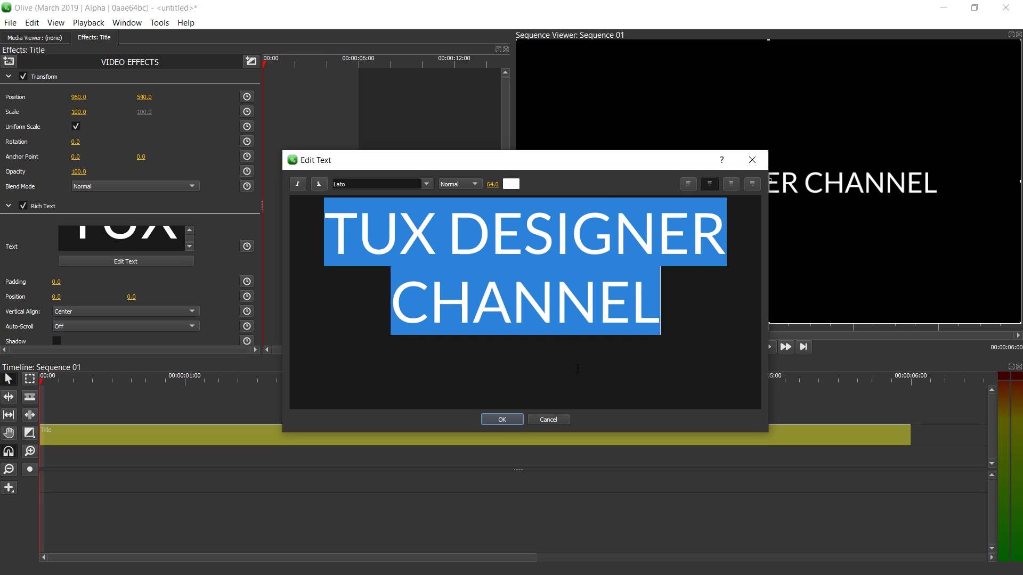
click(490, 420)
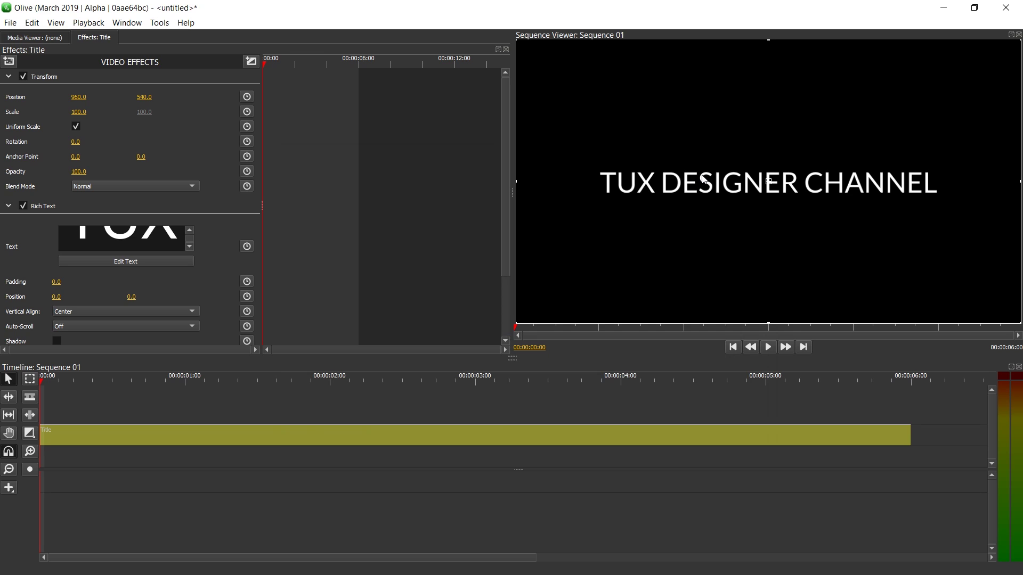
Preview the title from the start of the sequence and return the playhead to the first frame.
key(space)
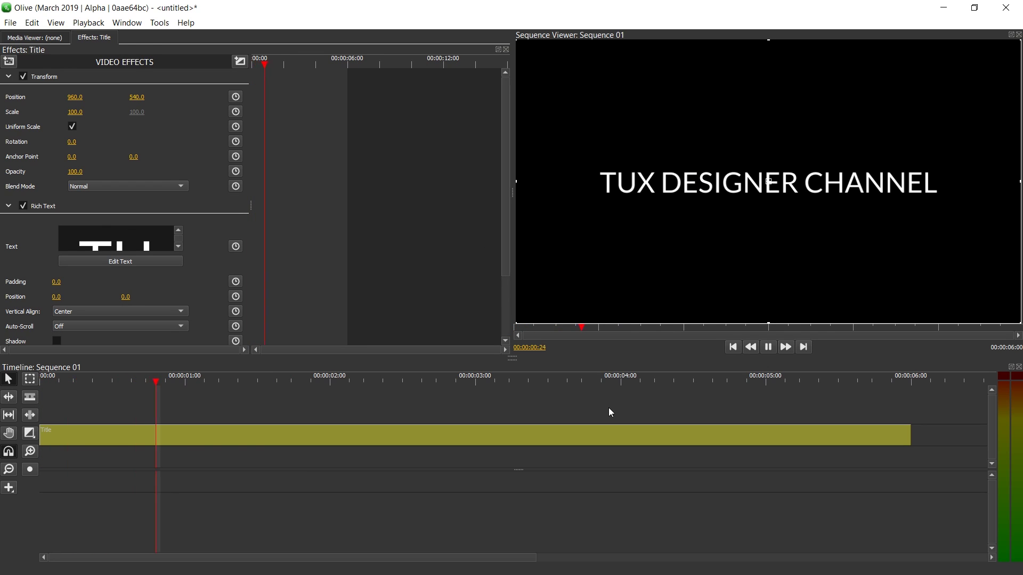
key(space)
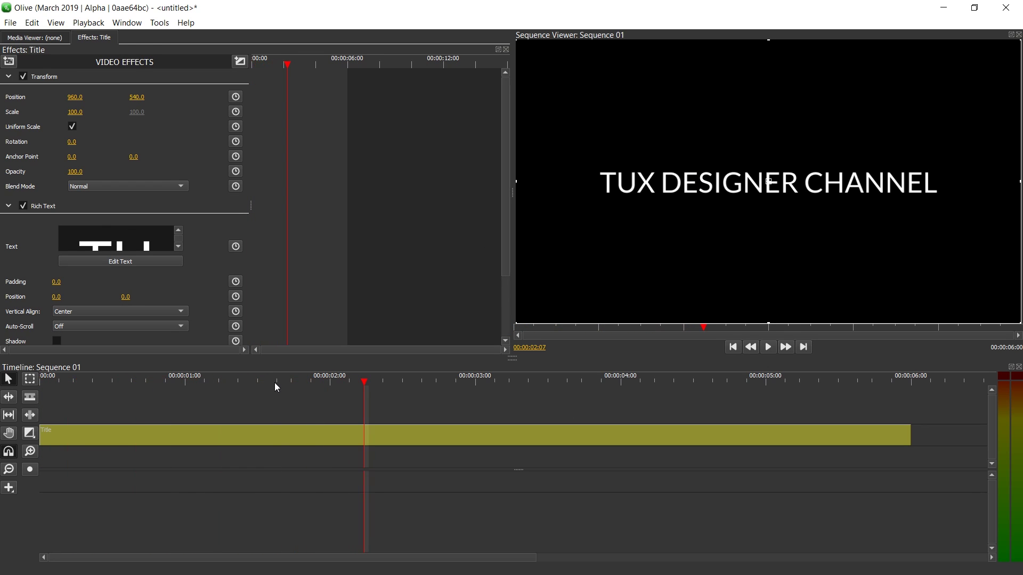
drag(273, 382, 40, 398)
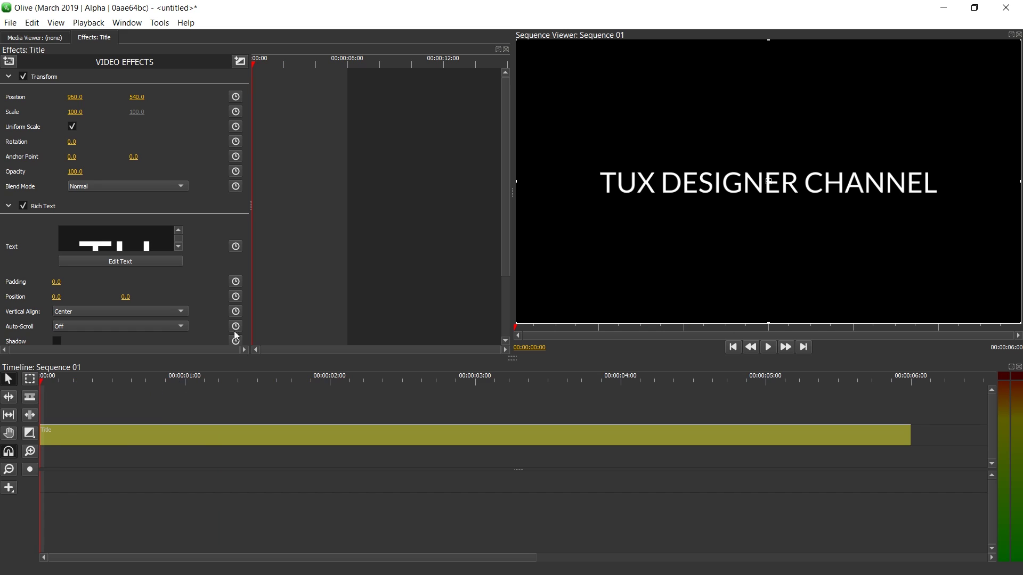
Enable scale keyframing at the title's first frame, set the scale to 115 at 00:00:05:29 and preview the result.
click(236, 112)
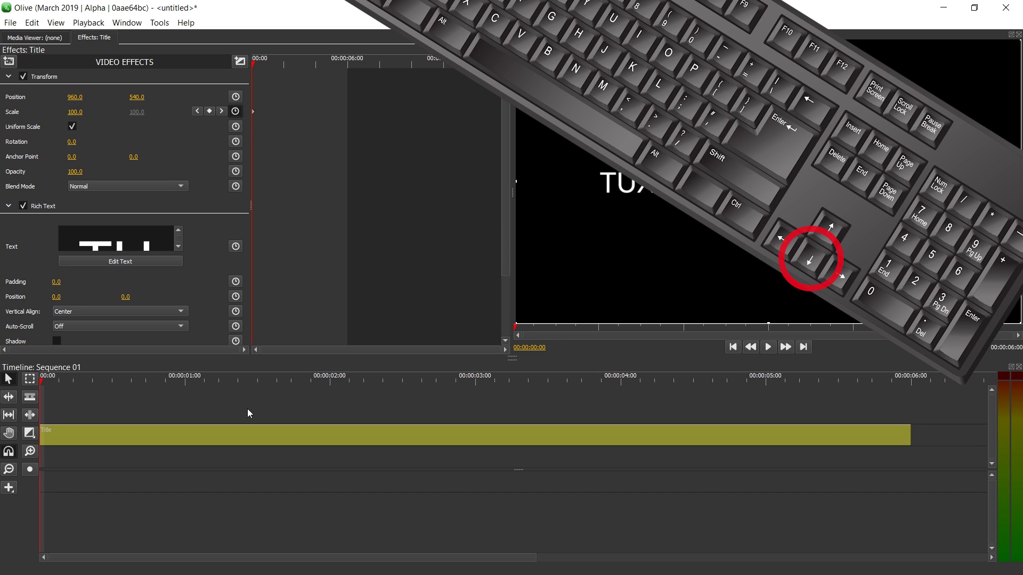
key(Down)
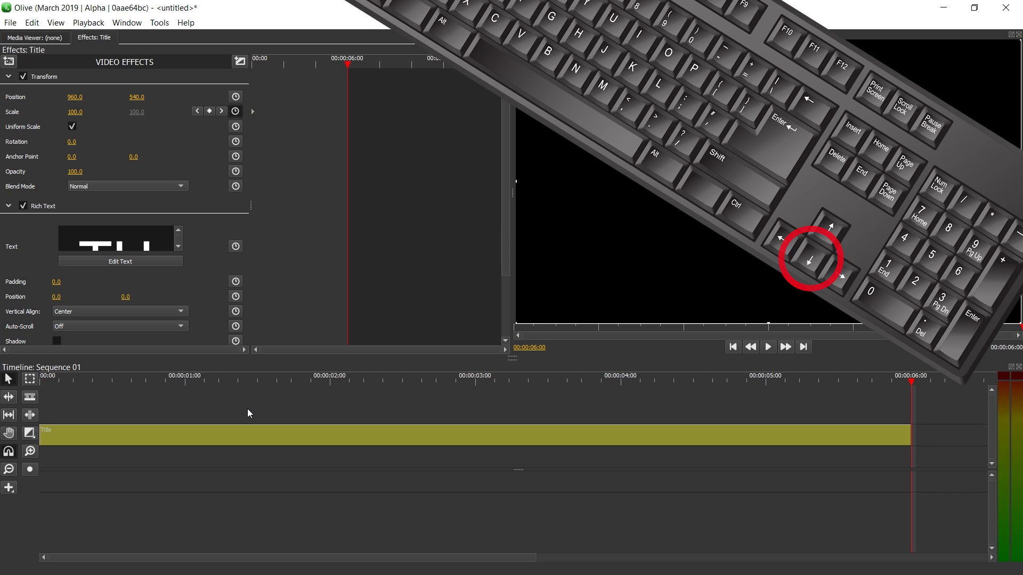
key(Left)
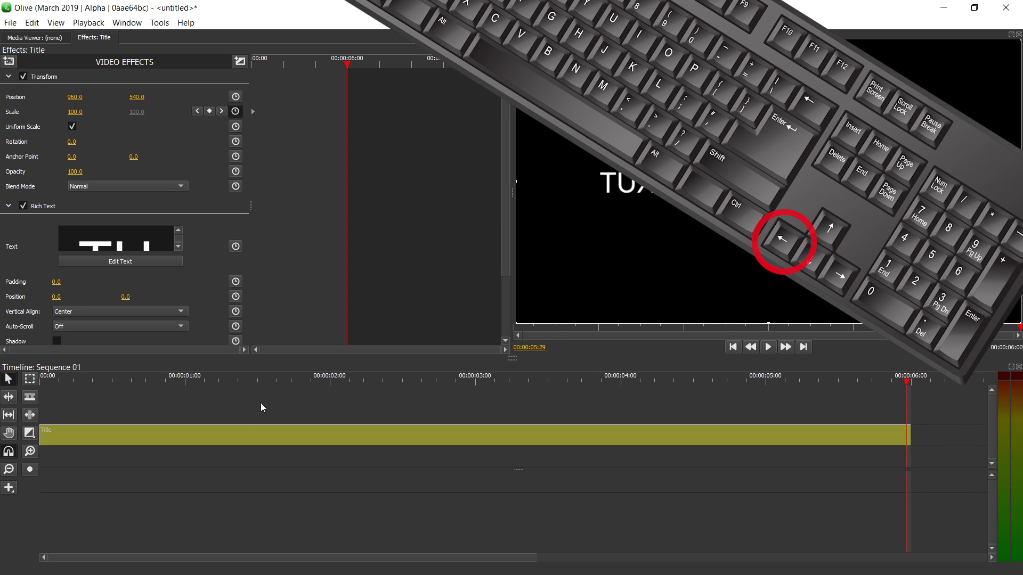
click(73, 111)
text(115)
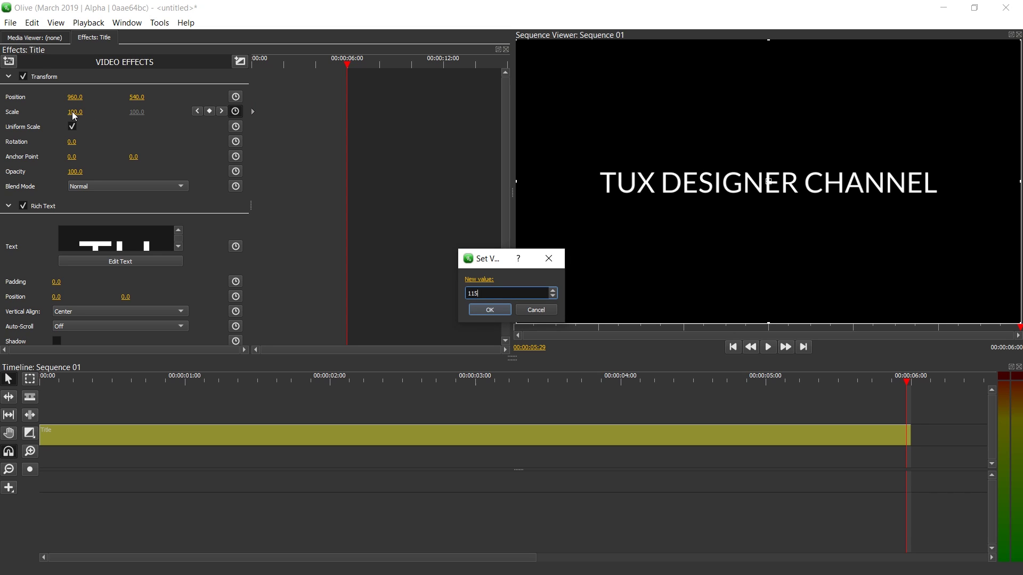
key(Return)
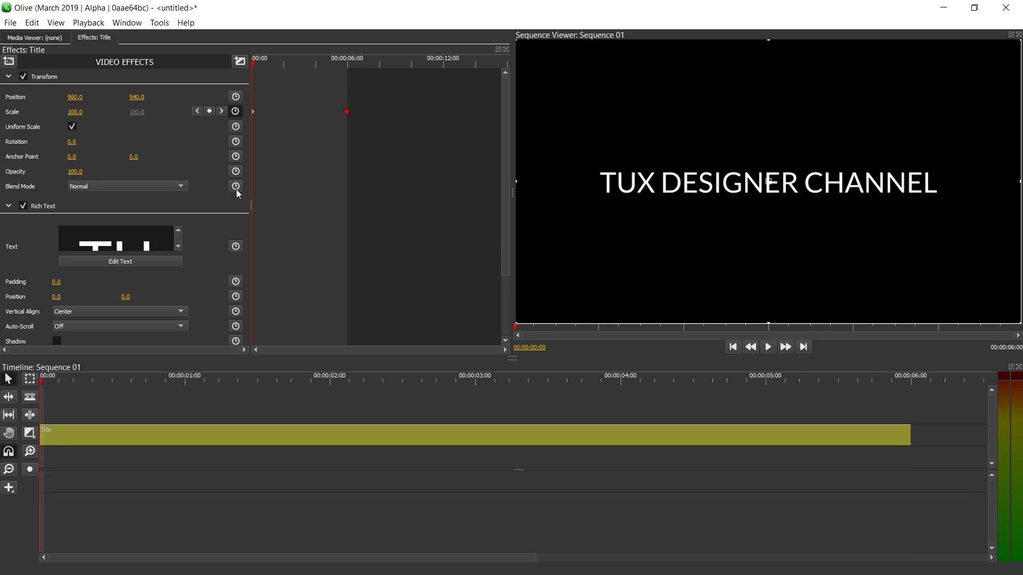
key(space)
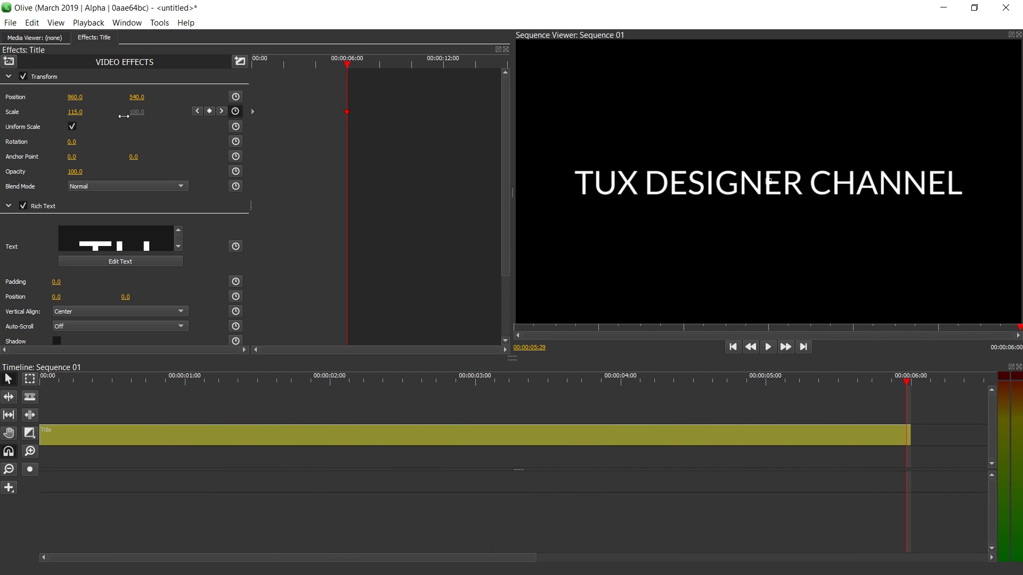
Change the scale keyframes to 100 at 00:00:05:29 and 90 at the first frame, and scrub through the animation.
click(82, 113)
text(100)
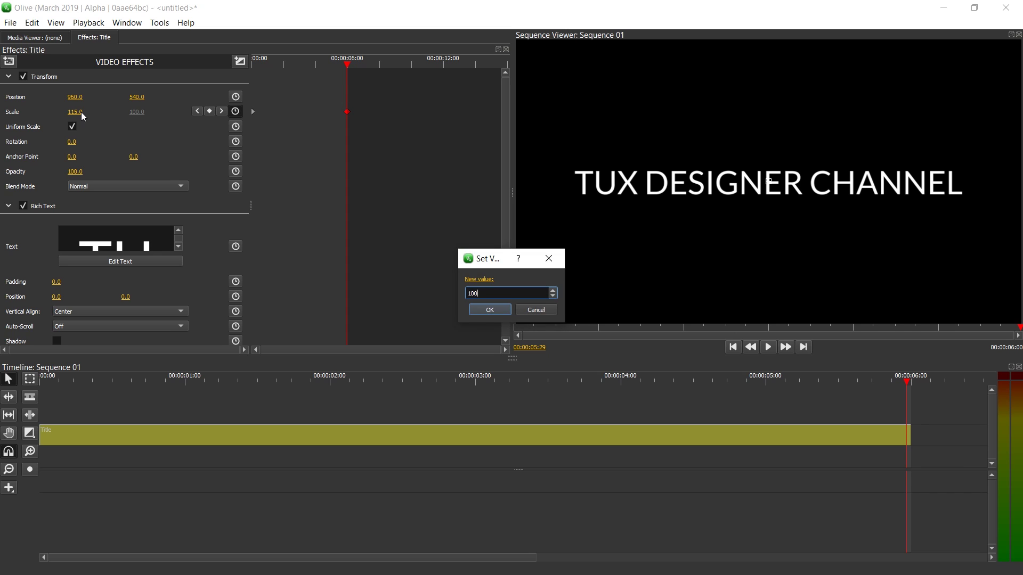
key(Return)
key(Home)
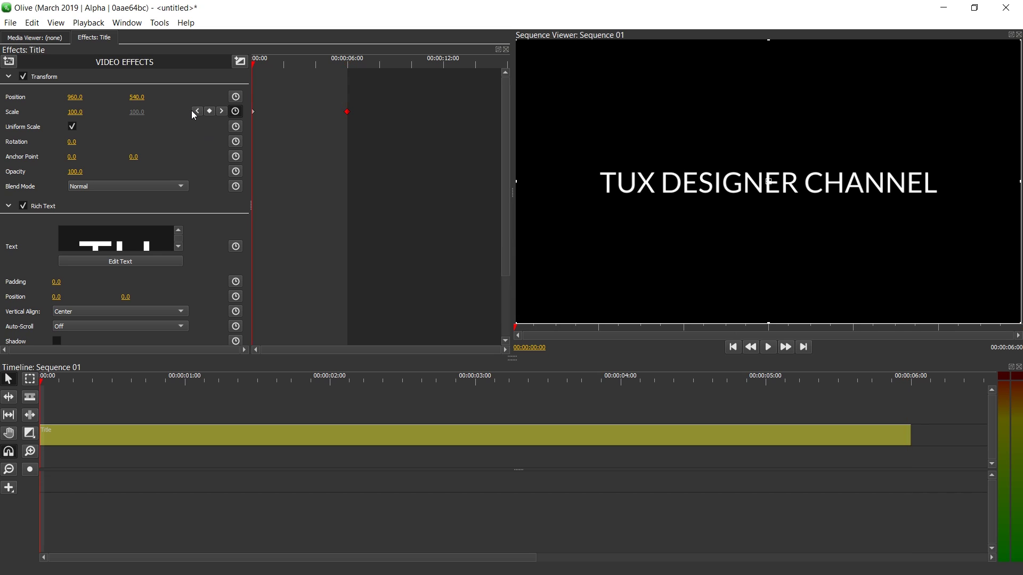
click(75, 113)
text(8)
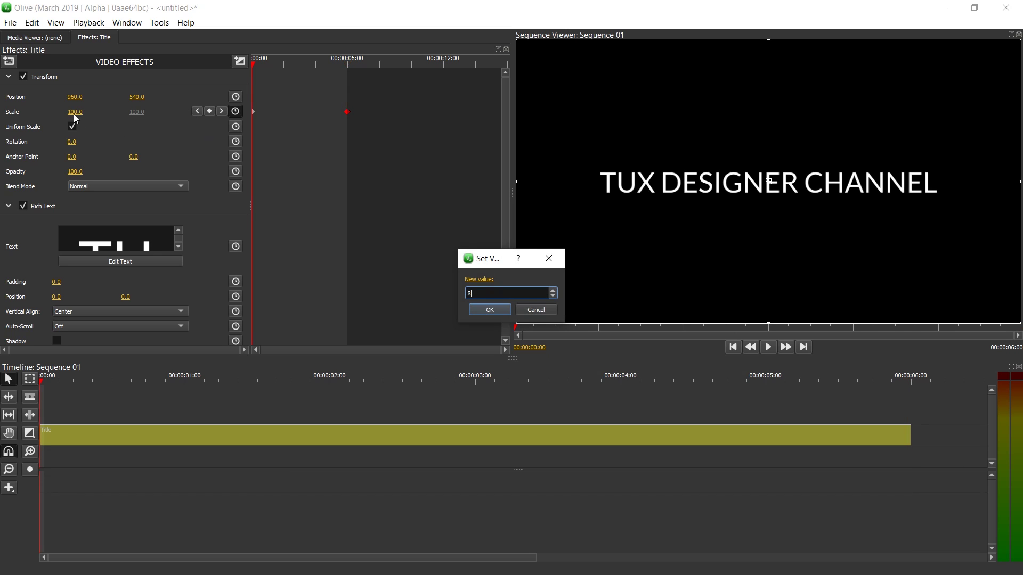
key(Return)
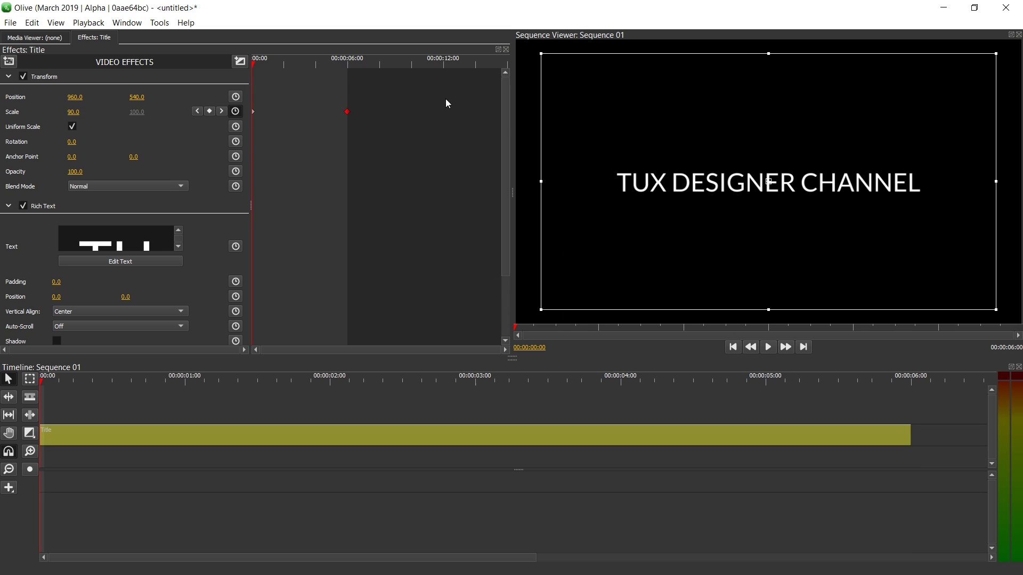
drag(283, 63, 346, 73)
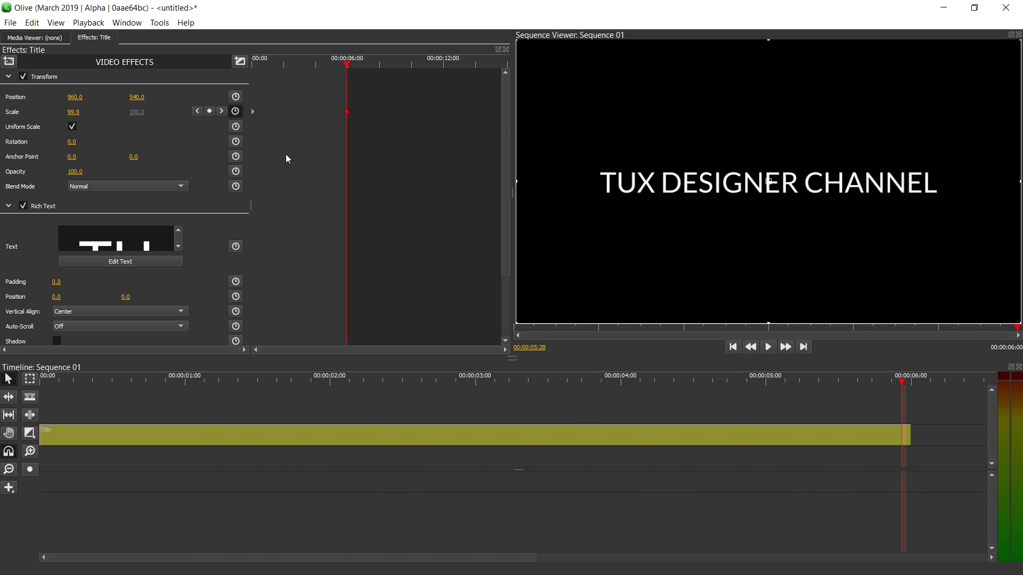
Set the font size of the whole title text to 70 and apply it to the clip.
click(134, 238)
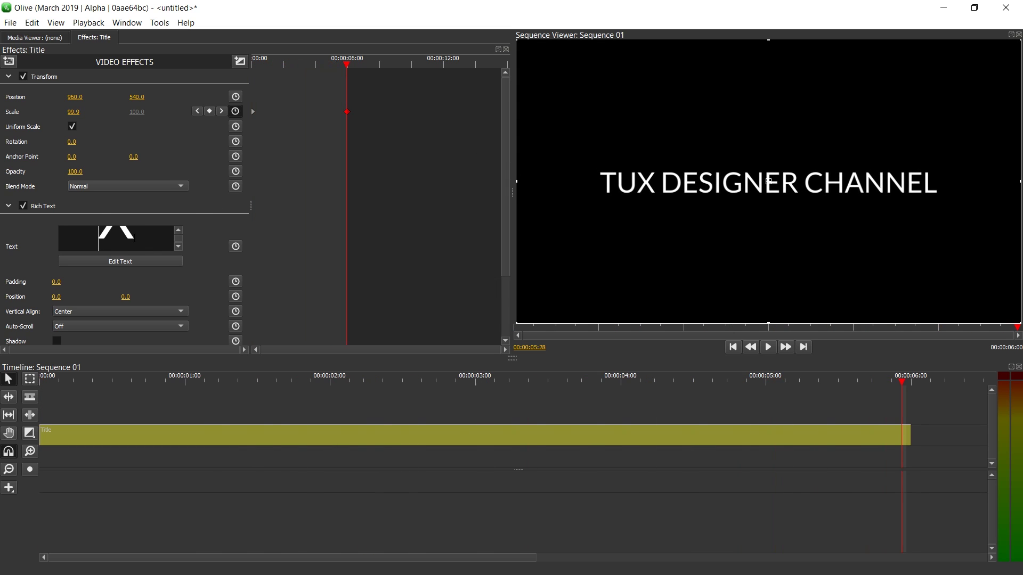
click(122, 261)
key(ctrl+a)
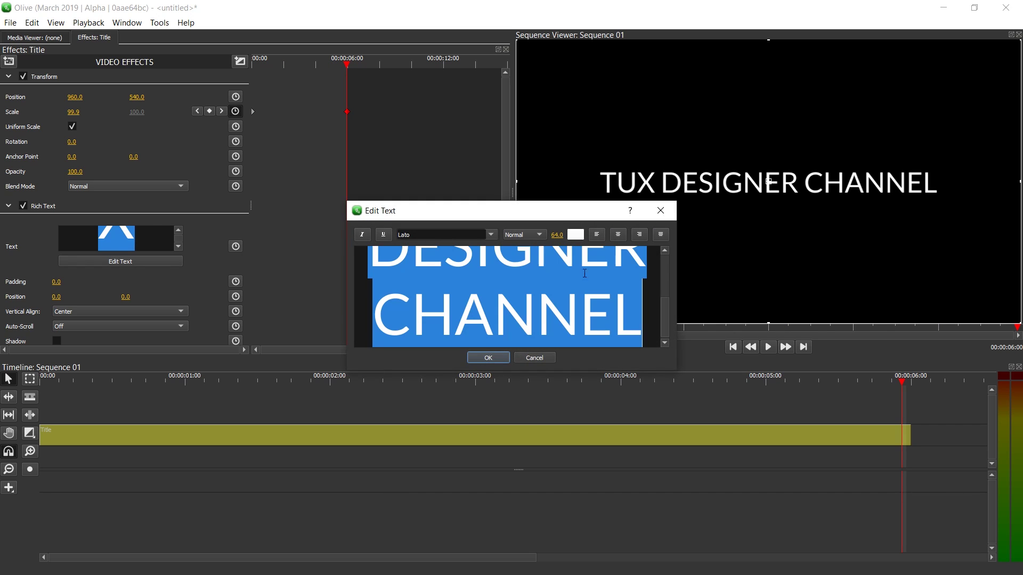
click(557, 235)
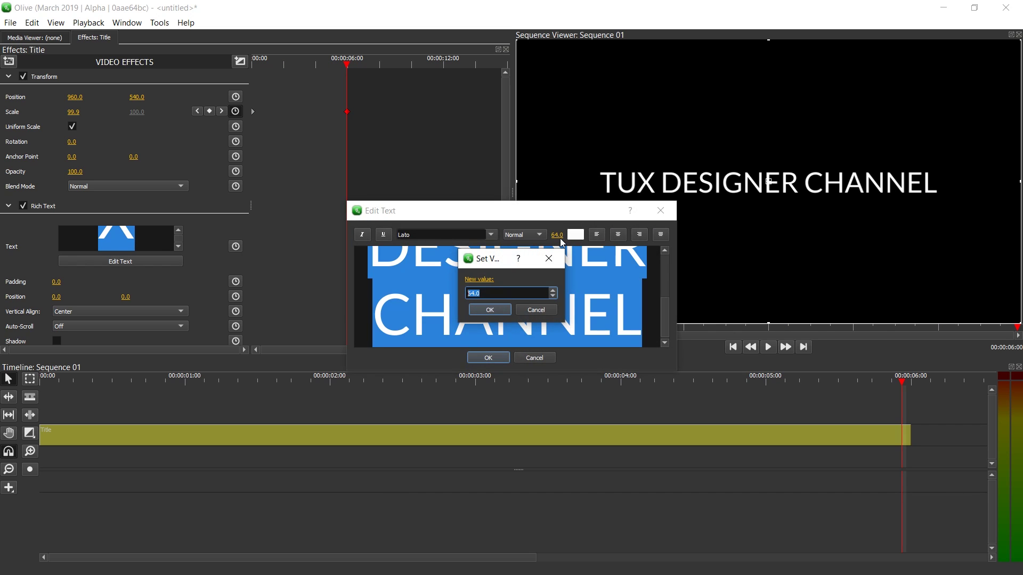
text(70)
key(Return)
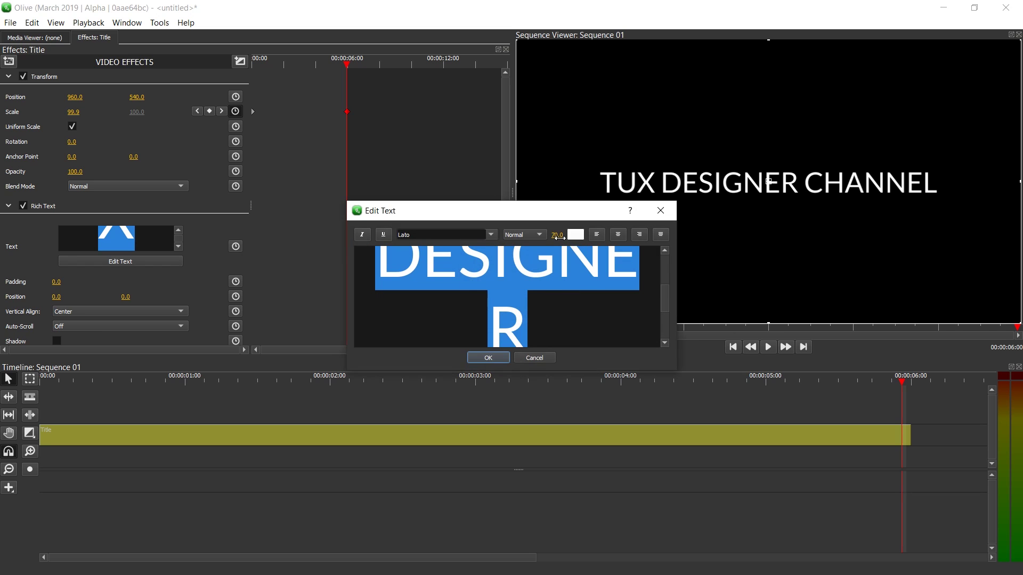
click(486, 358)
Preview the title's scale animation near the end of the clip and again from the first frame.
click(874, 379)
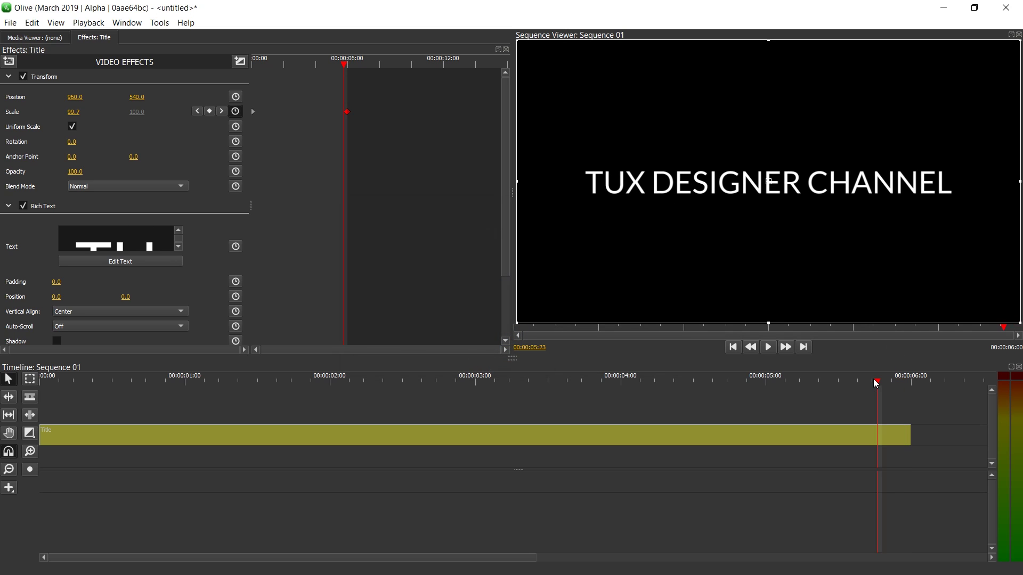
key(space)
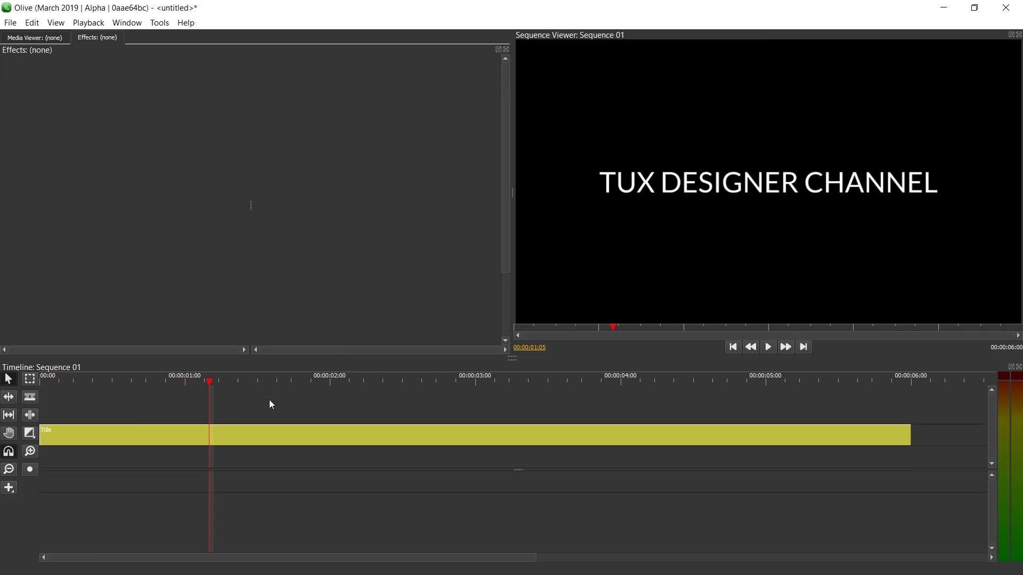
drag(127, 383, 41, 384)
key(space)
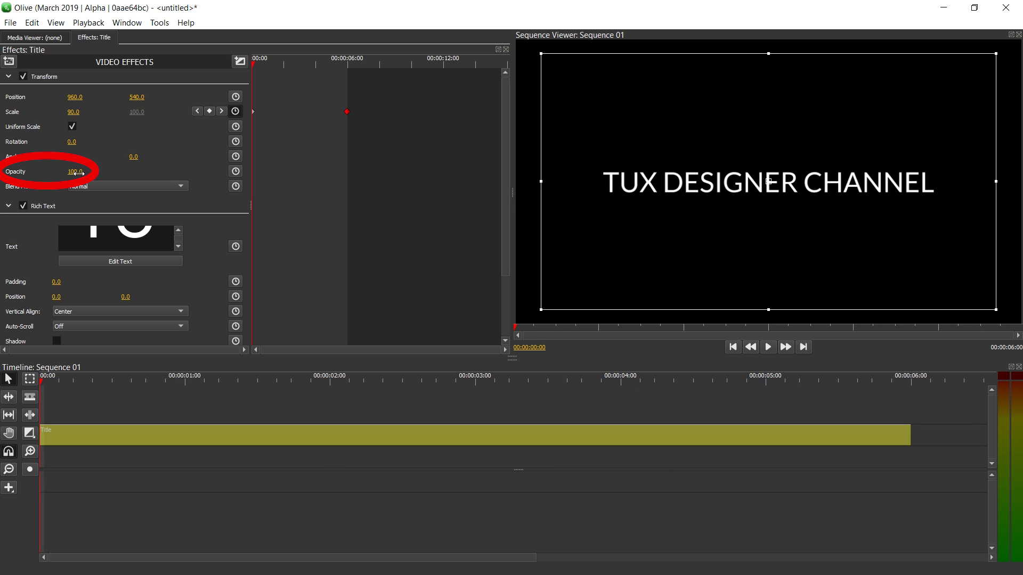
Keyframe the title's opacity at 0 on the first frame and at 100 on 00:00:00:11.
drag(79, 174, 26, 174)
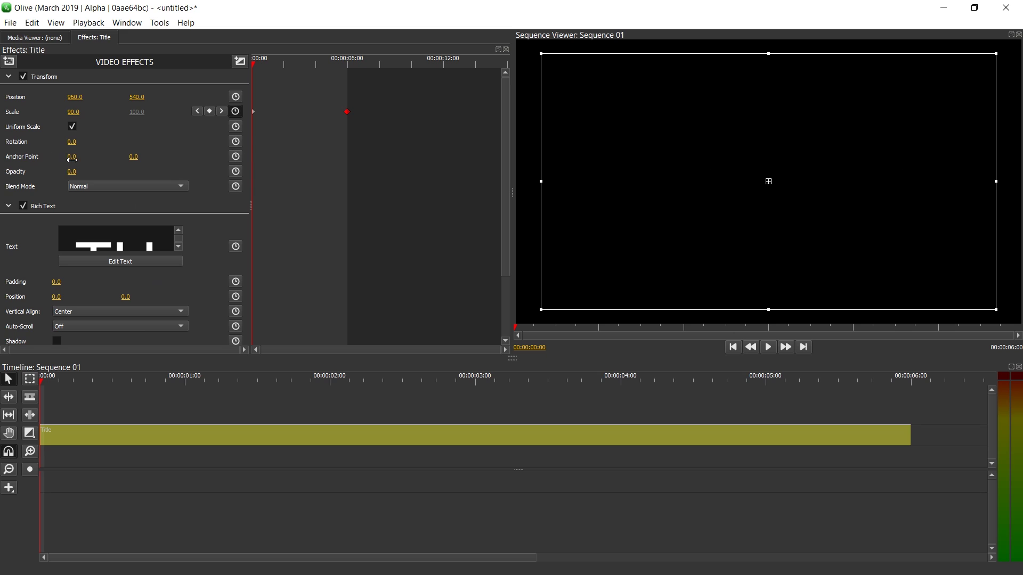
mouse_move(72, 172)
mouse_down()
mouse_move(121, 172)
mouse_move(71, 172)
mouse_up()
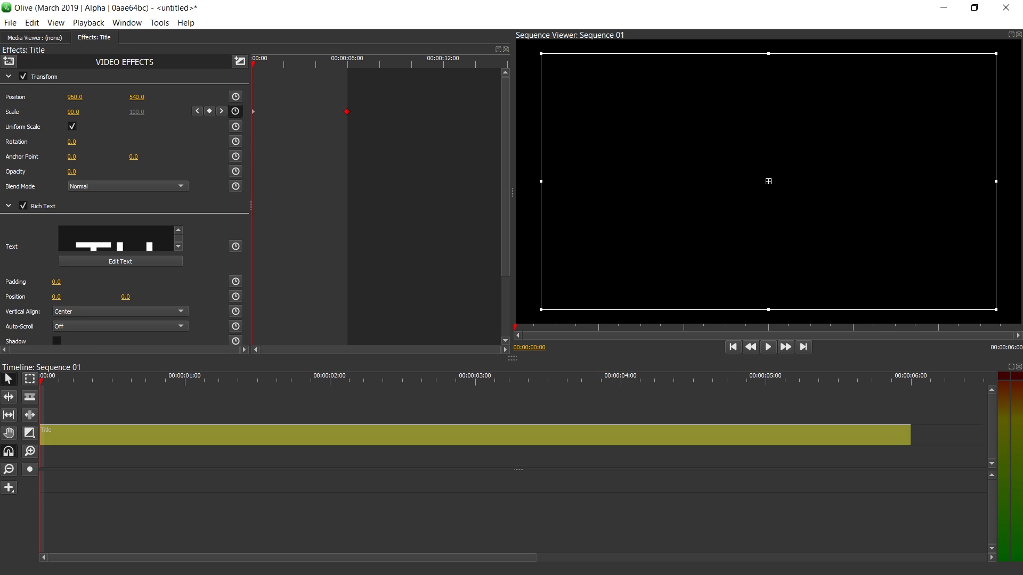
click(236, 172)
drag(74, 382, 92, 381)
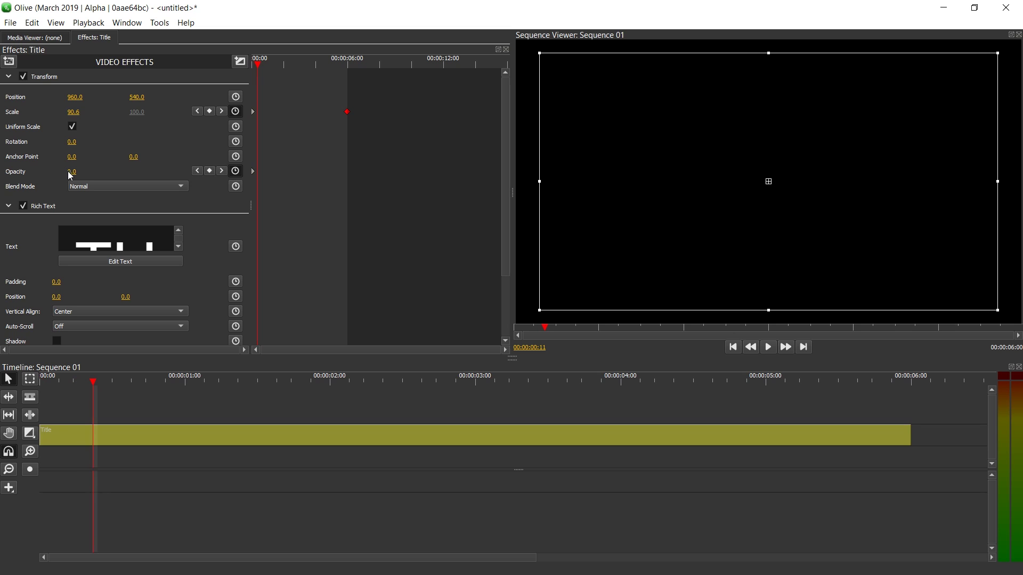
drag(73, 172, 126, 172)
Preview the title's fade-in from the first frame.
click(41, 382)
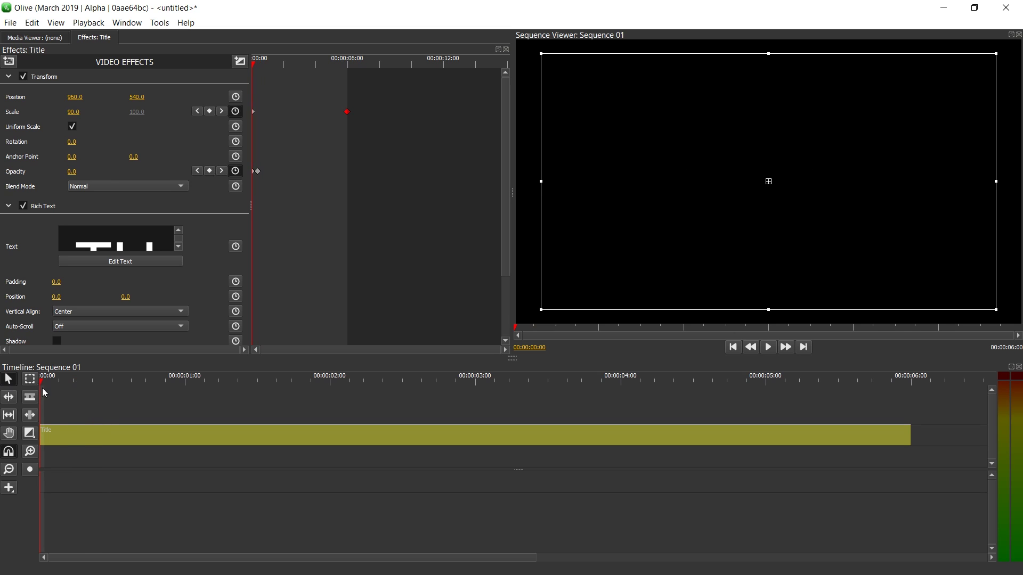
key(space)
click(48, 379)
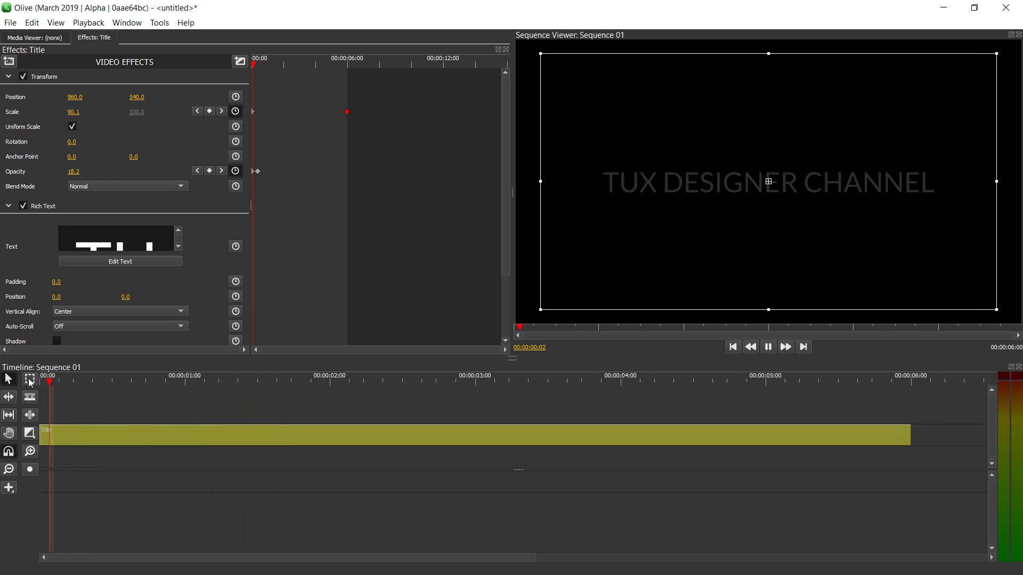
Add an opacity keyframe of 100 at 00:00:05:11 and set the opacity to 0 at 00:00:05:29.
mouse_move(833, 381)
mouse_down()
mouse_move(854, 383)
mouse_move(821, 384)
mouse_up()
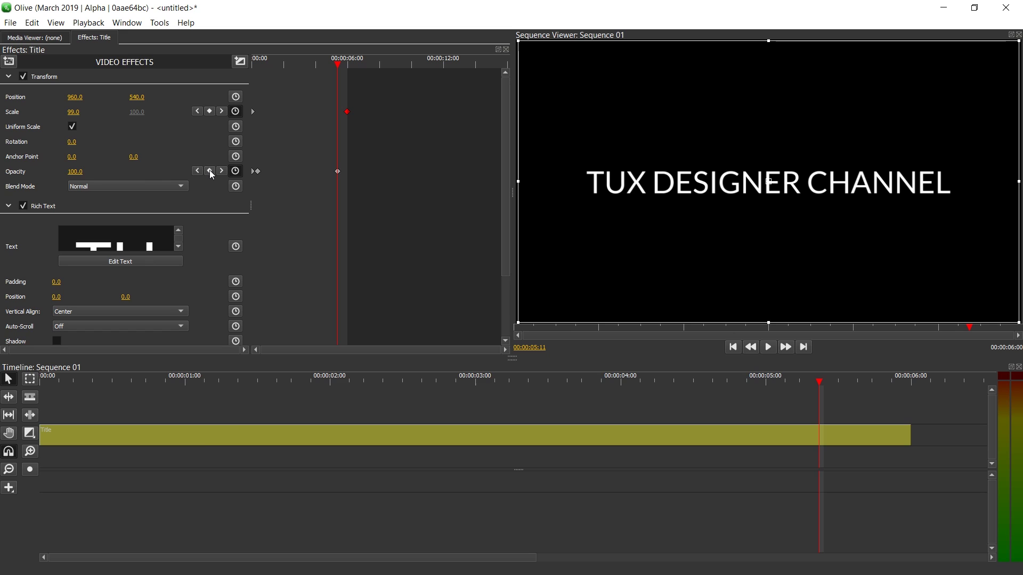
key(End)
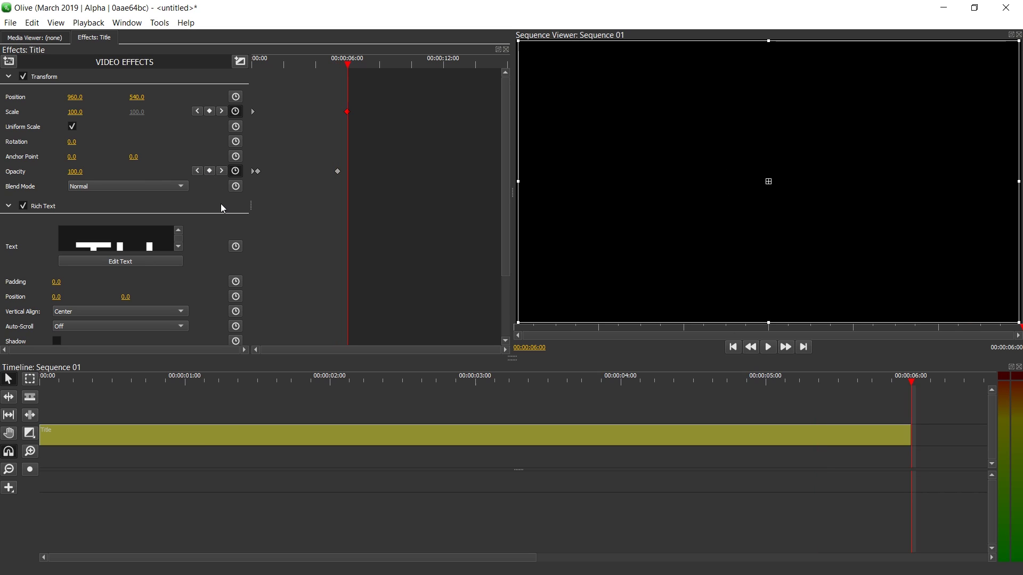
key(Left)
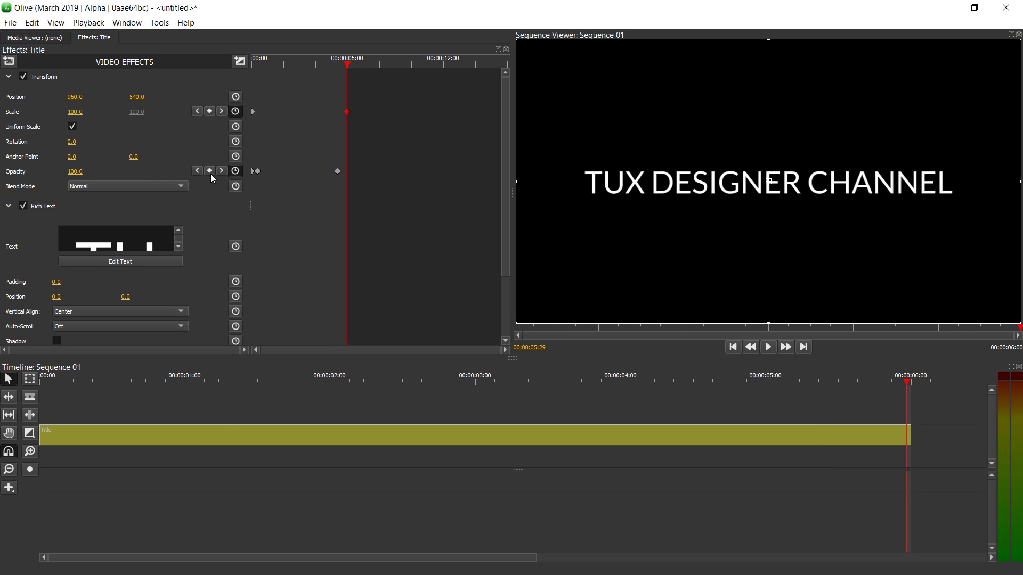
click(71, 173)
text(0)
key(Return)
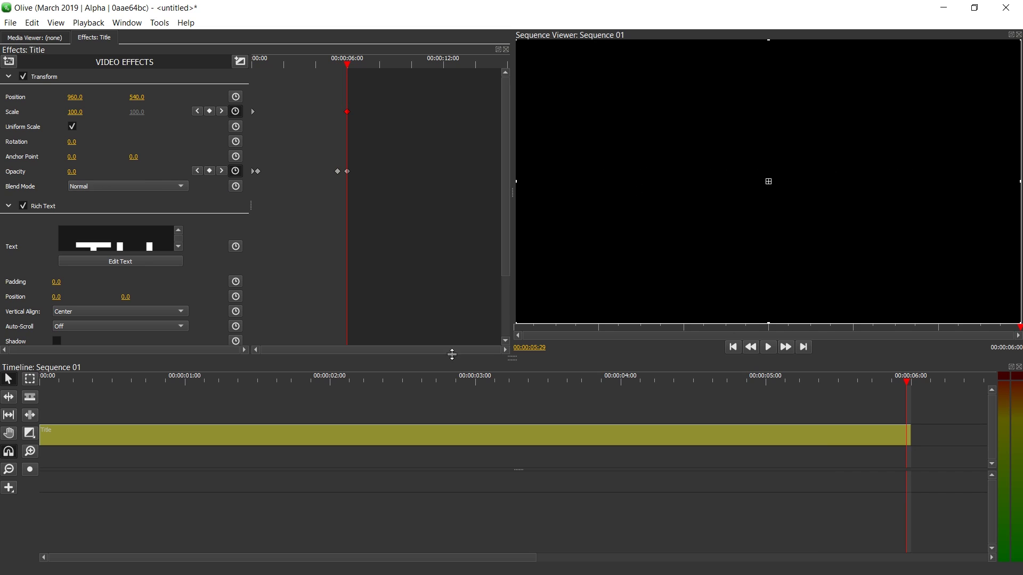
Preview the title's fade-out near the clip's end, and play the sequence from the first frame.
click(798, 380)
key(space)
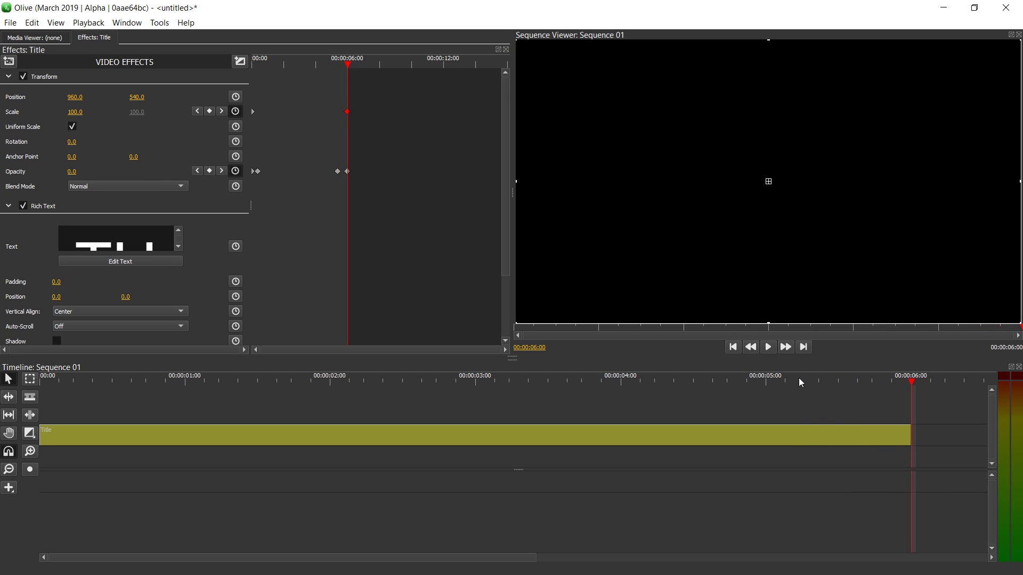
click(798, 378)
click(550, 491)
key(Home)
key(space)
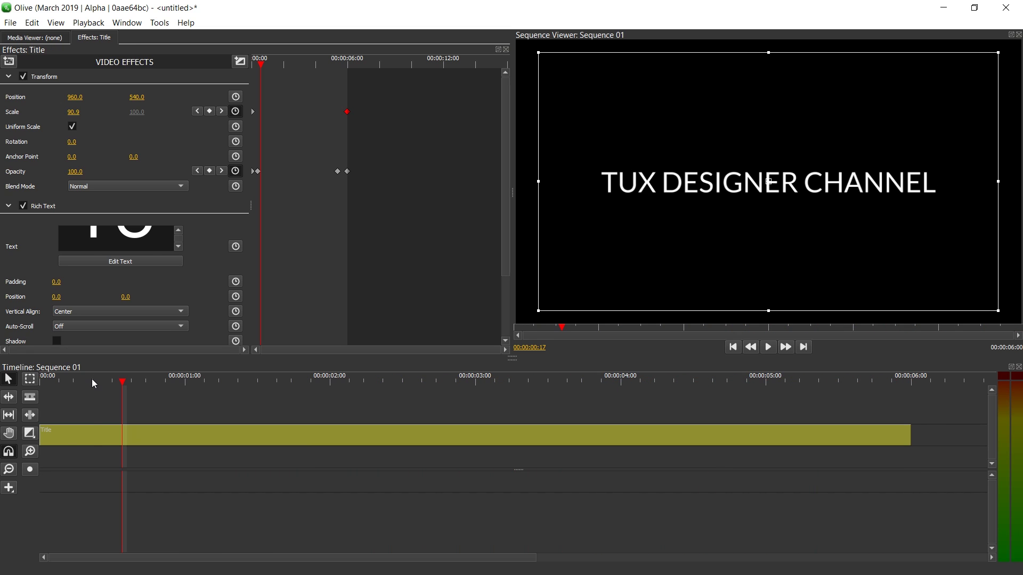
Turn off the title clip's Transform effect and play the sequence from the first frame.
drag(92, 383, 32, 384)
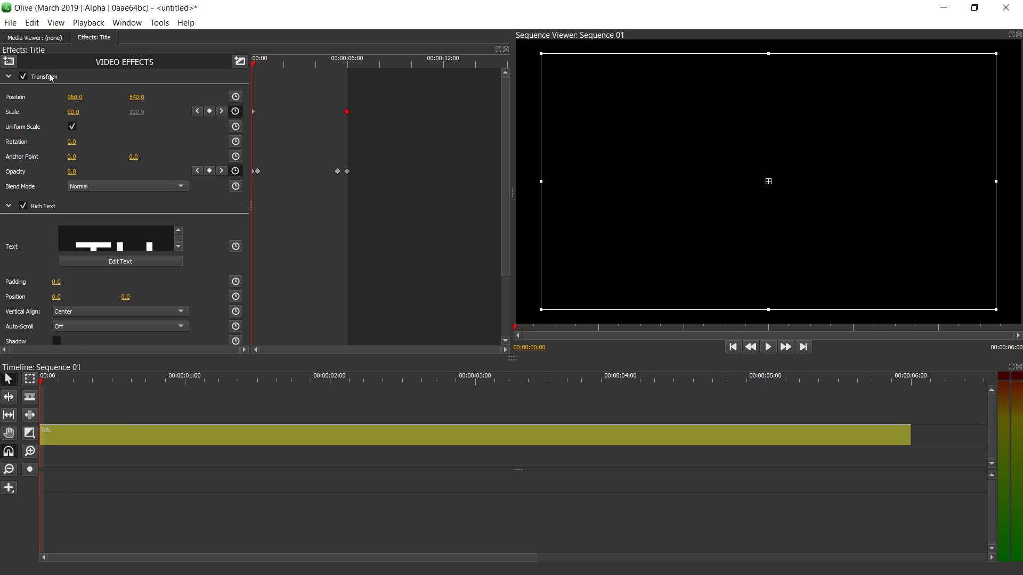
click(23, 76)
key(space)
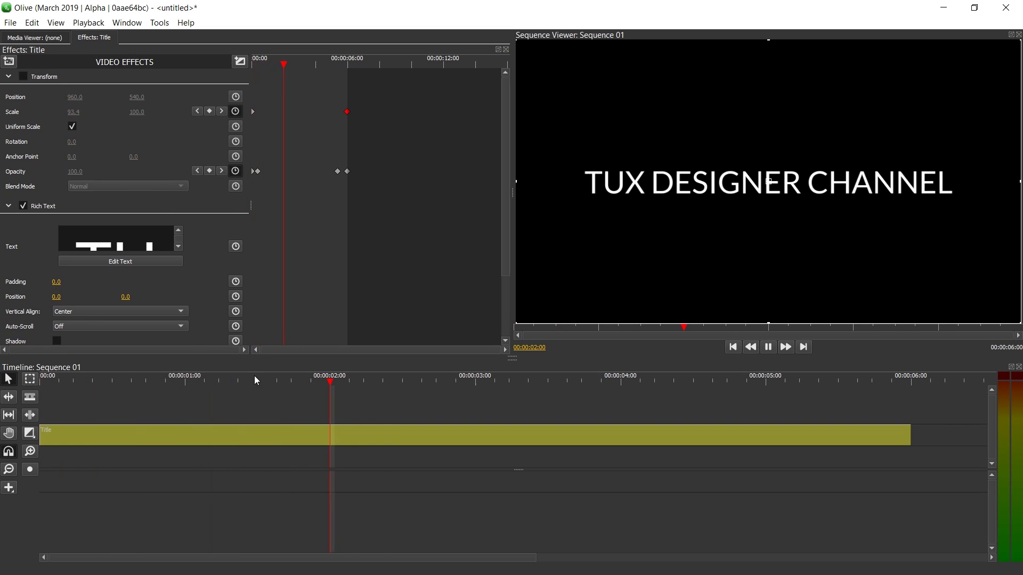
Return to the first frame, collapse the Rich Text settings and add a Gaussian Blur effect to the title clip.
drag(255, 375, 44, 382)
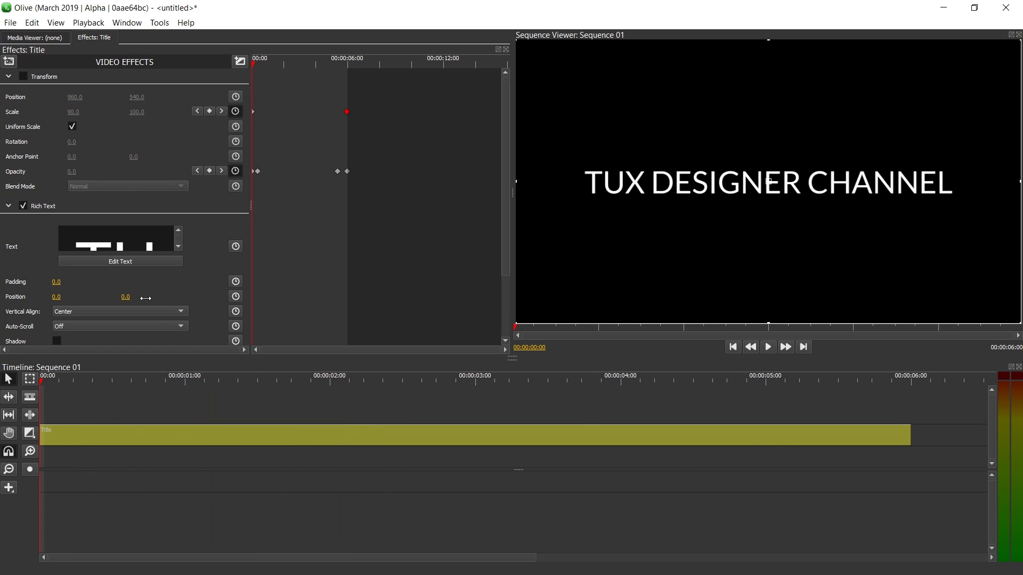
click(9, 208)
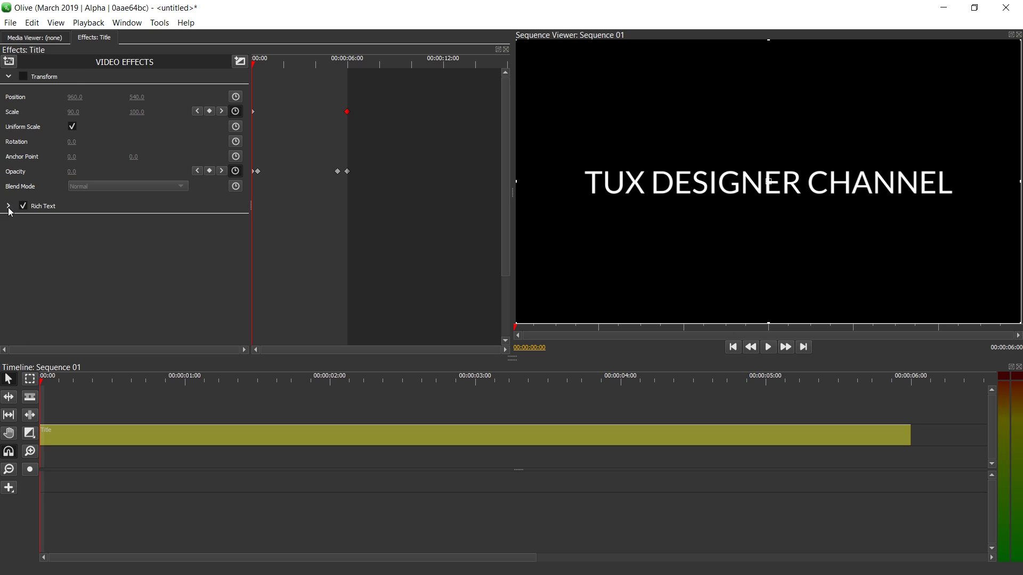
click(9, 62)
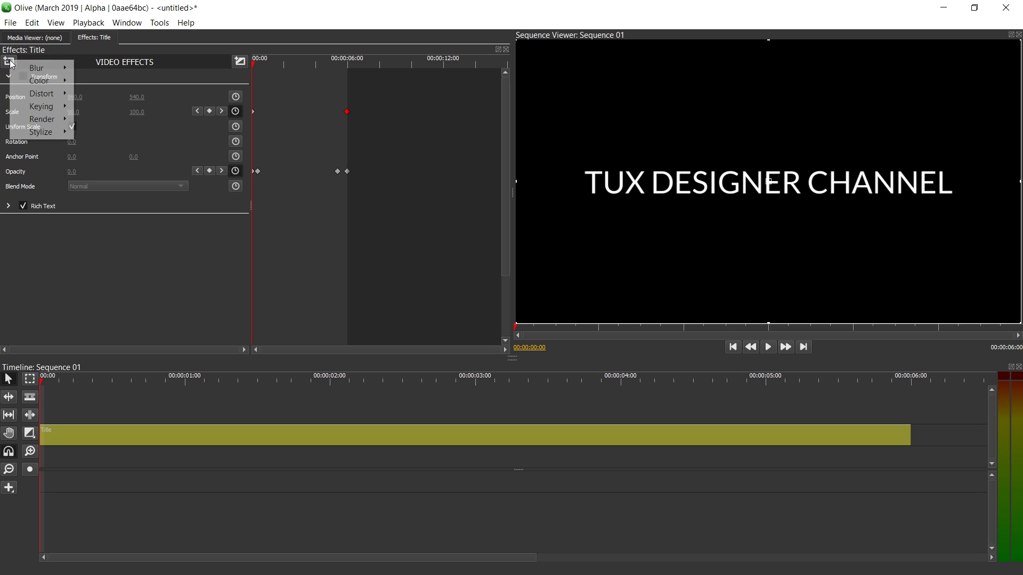
mouse_move(51, 68)
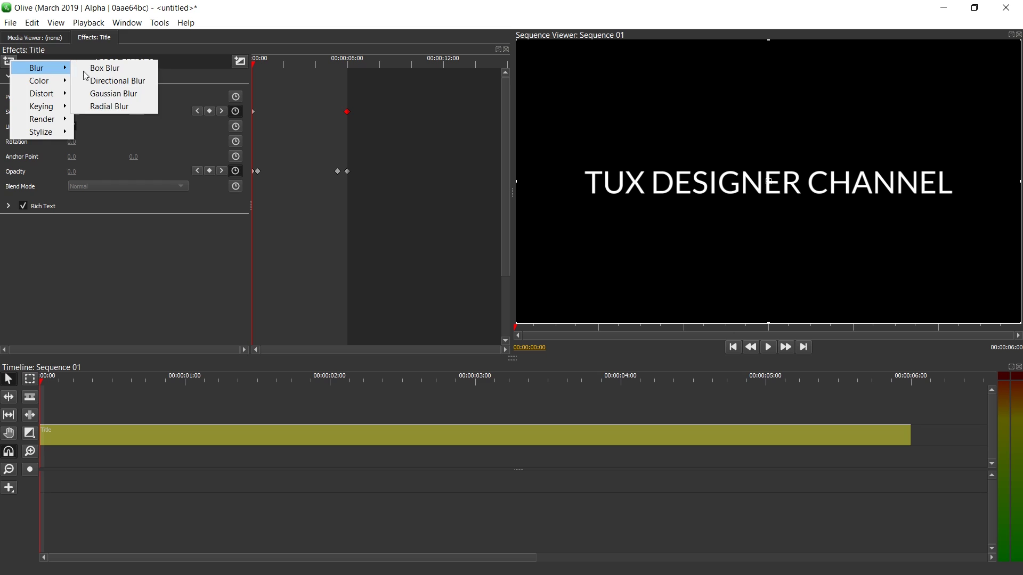
click(133, 93)
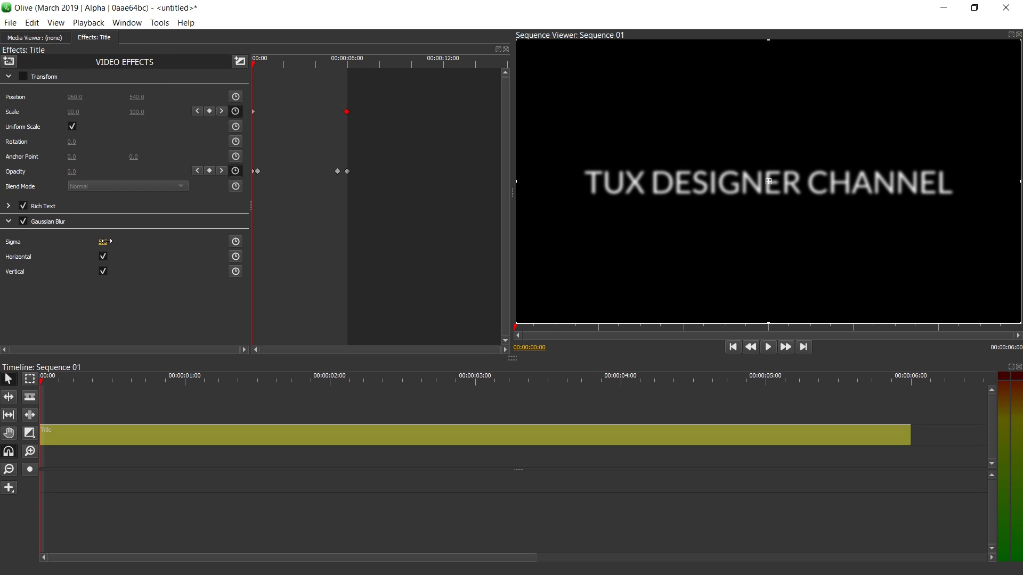
Set the Gaussian Blur's Sigma to 50 at the first frame.
drag(103, 242, 109, 242)
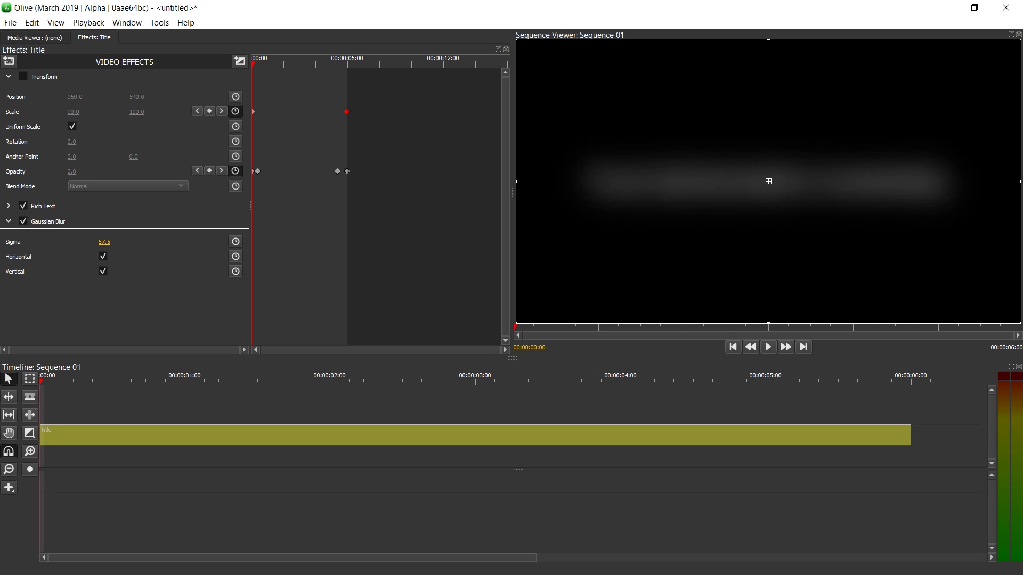
click(104, 241)
text(5)
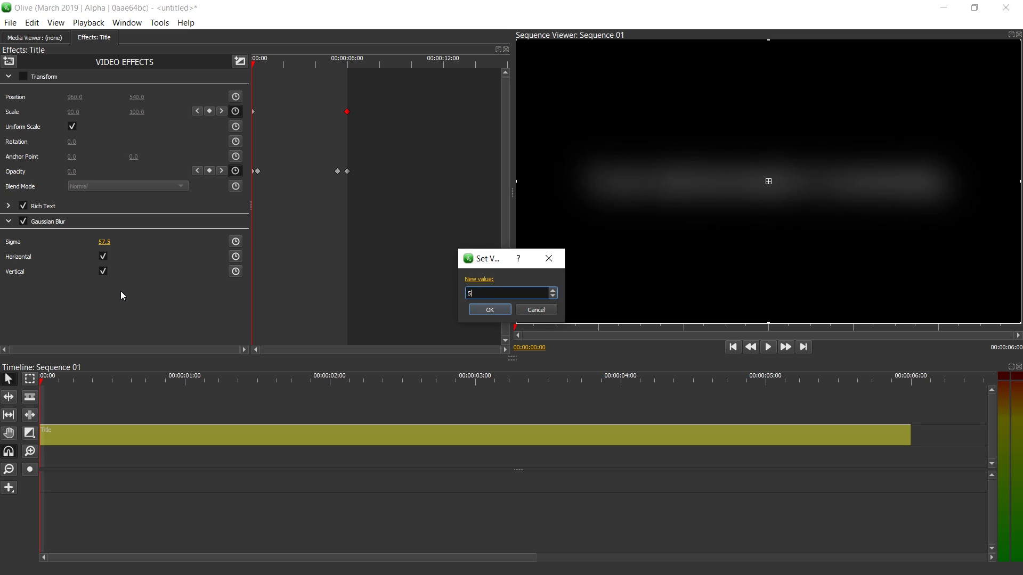
text(0)
key(Return)
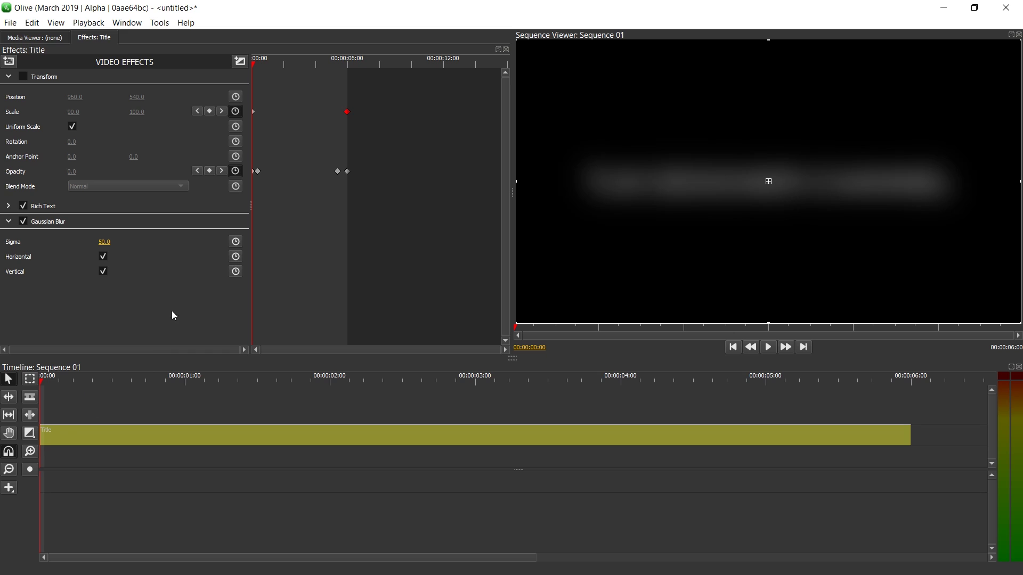
Enable keyframing for the Gaussian Blur's Sigma at the first frame and set Sigma to 0 at 00:00:00:19.
click(236, 242)
drag(57, 383, 132, 387)
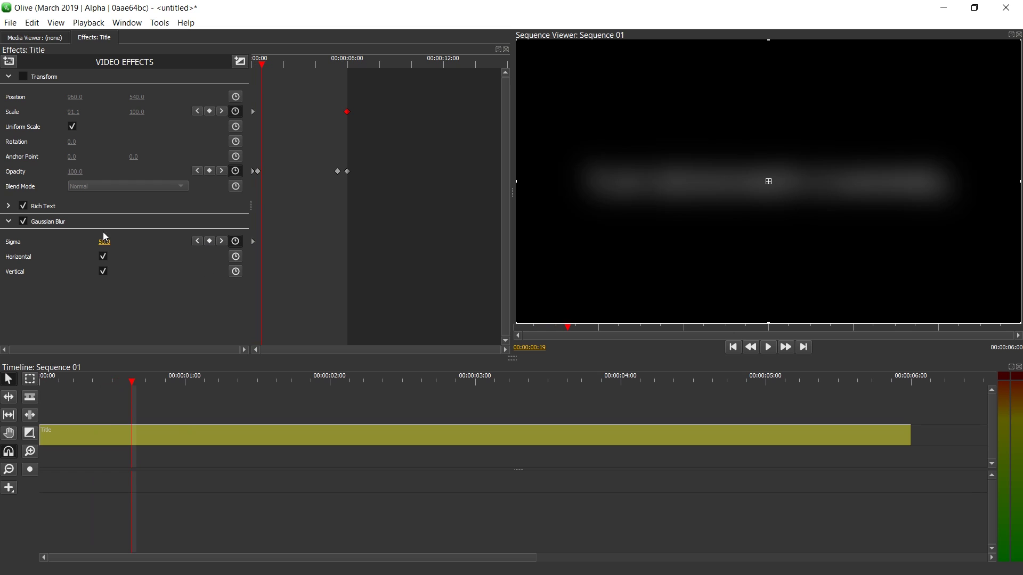
drag(102, 245, 74, 245)
Preview the title's blur-in from the first frame with the Transform effect off.
key(Home)
click(191, 508)
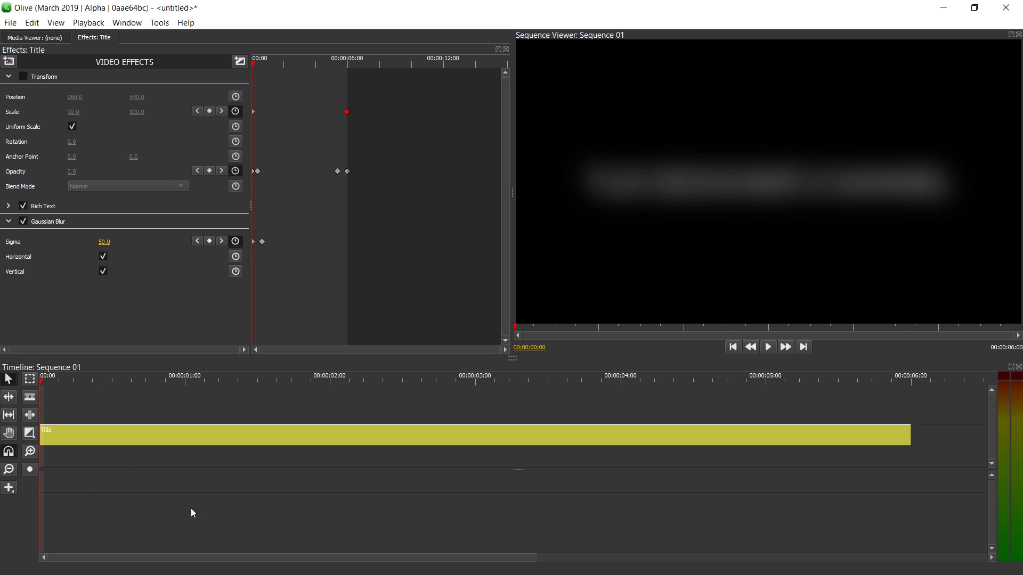
key(space)
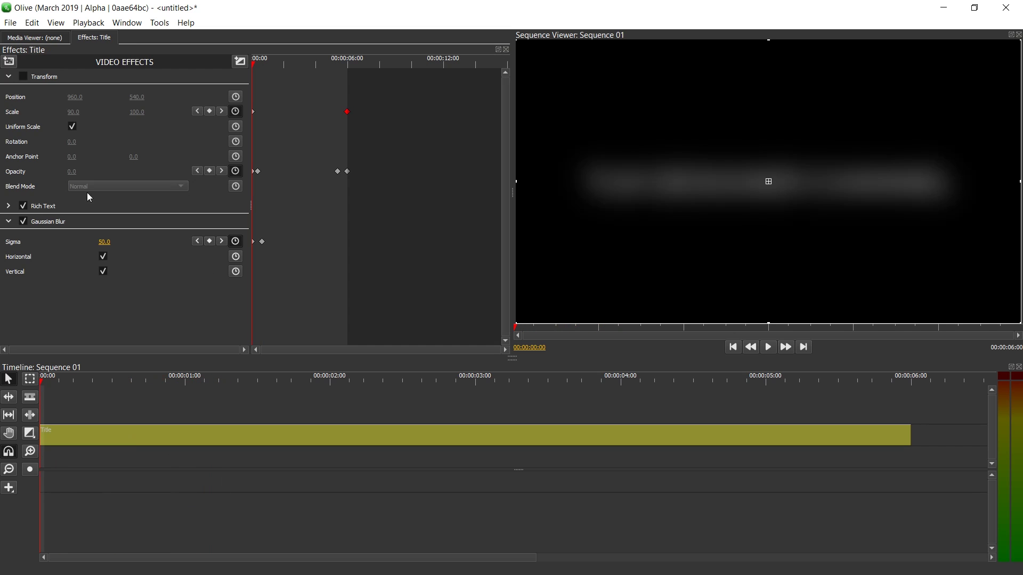
Turn the title clip's Transform effect back on and play its opening from the first frame.
click(23, 76)
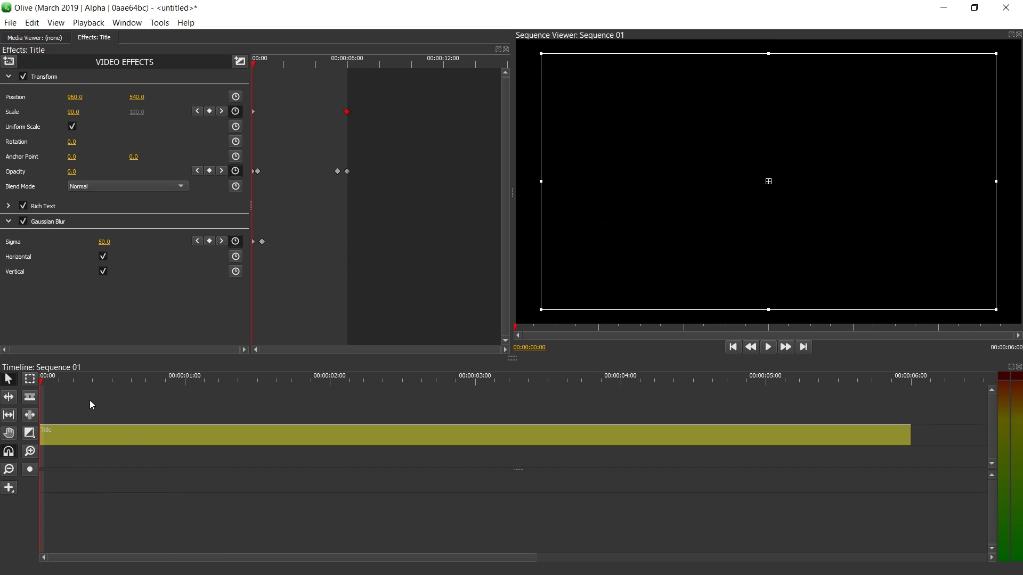
click(109, 487)
key(space)
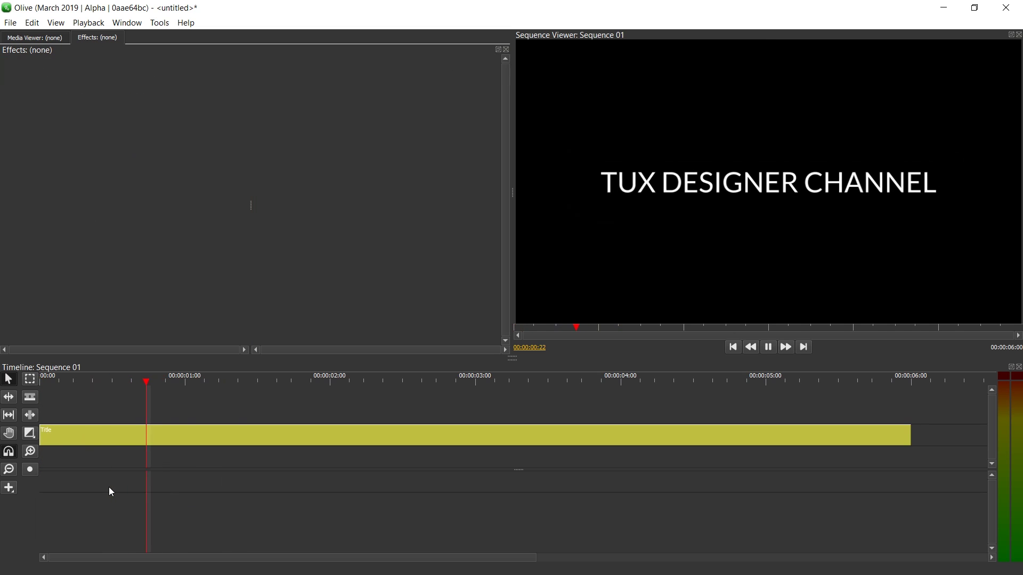
key(space)
drag(123, 382, 46, 396)
key(space)
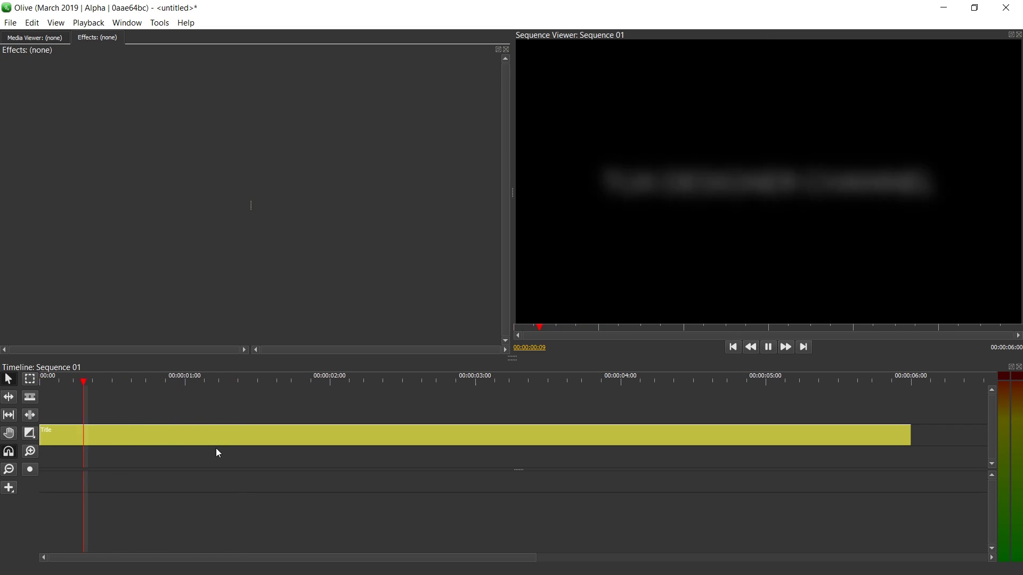
Move the title clip's second Sigma keyframe to 00:00:01:00, enlarging the keyframe view for precision.
drag(192, 378, 185, 379)
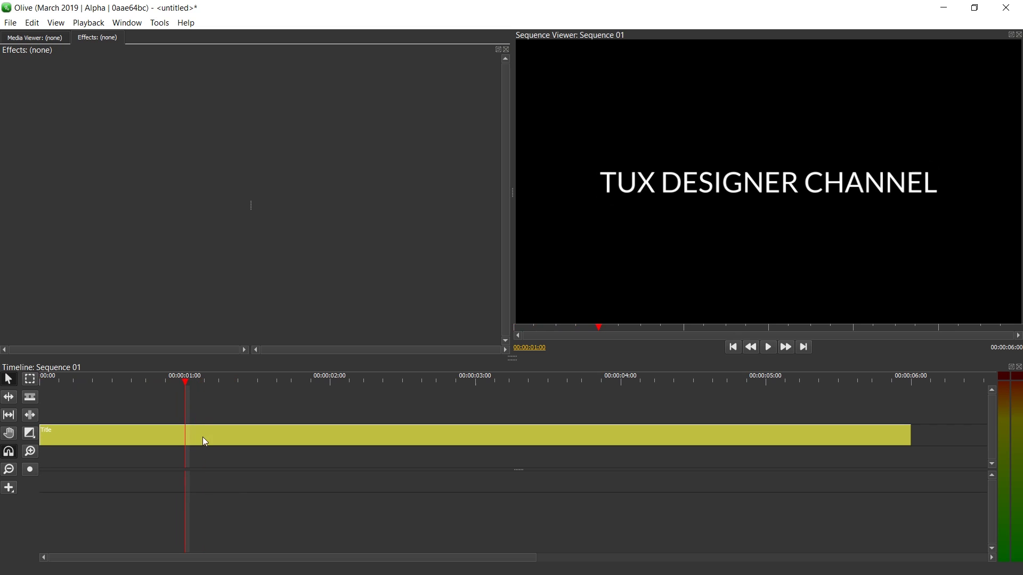
click(206, 435)
drag(262, 350, 446, 346)
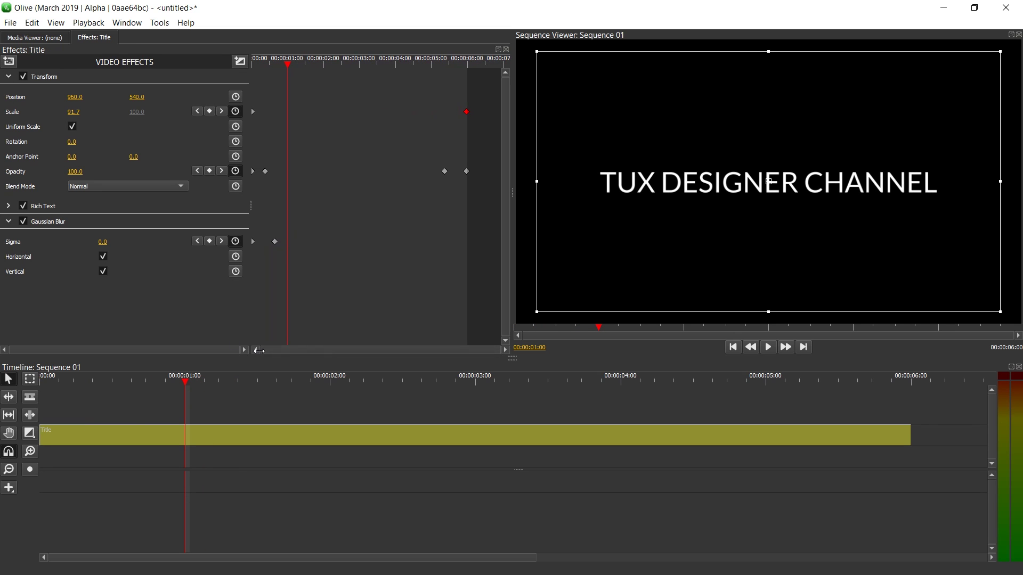
drag(263, 348, 288, 247)
Play the sequence from the first frame to check the longer blur-in.
key(Home)
click(201, 463)
key(space)
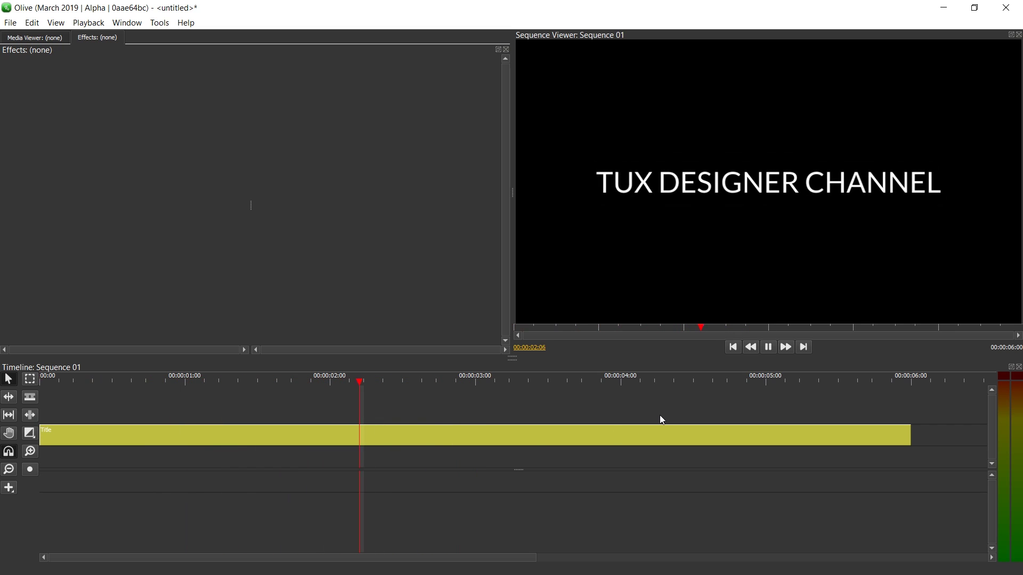
Add a Sigma keyframe of 0 at 00:00:04:15 on the title clip and set Sigma to 50 at 00:00:05:29.
click(693, 382)
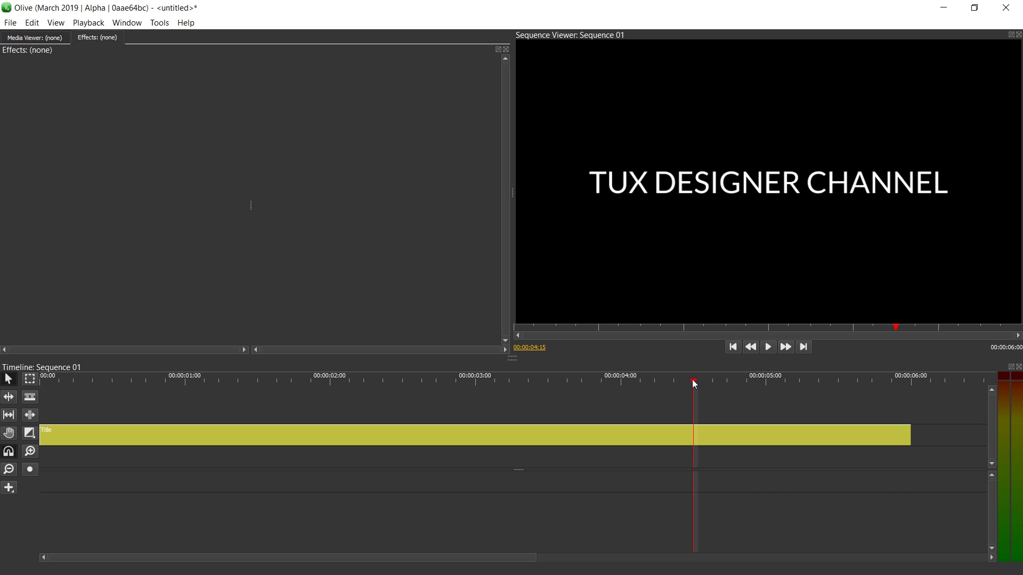
click(693, 442)
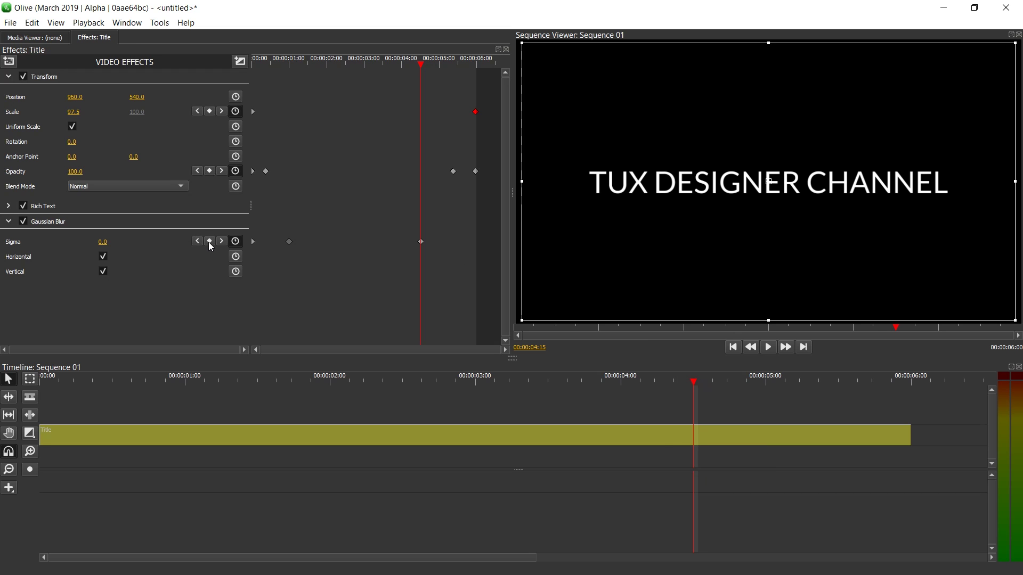
drag(714, 382, 901, 383)
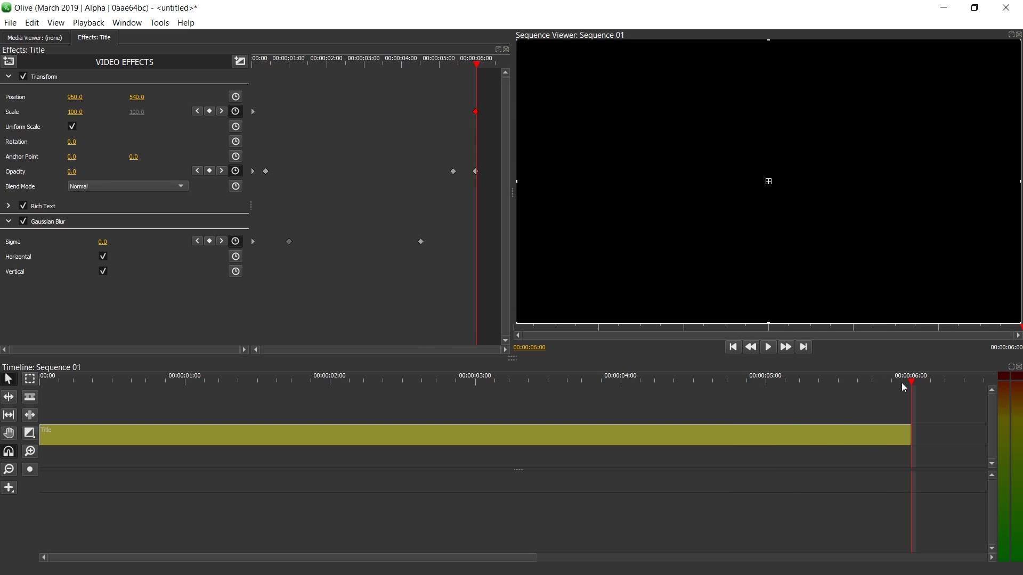
key(Left)
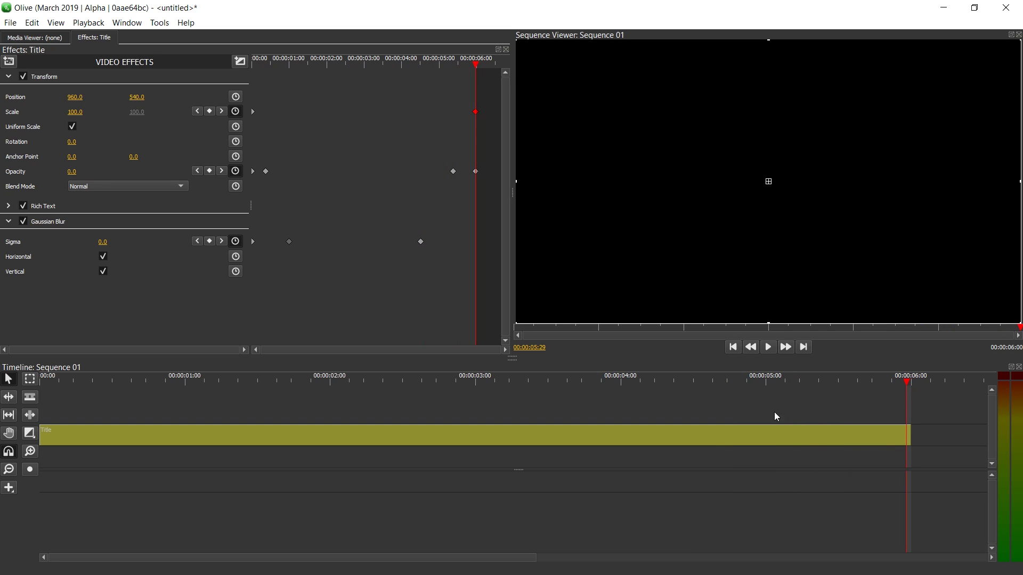
click(111, 244)
text(50)
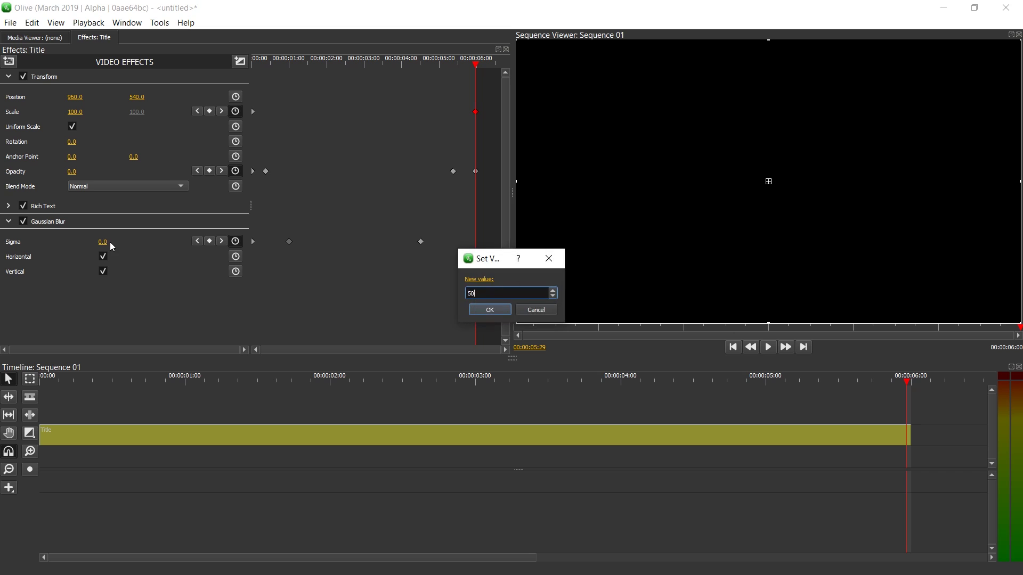
key(Return)
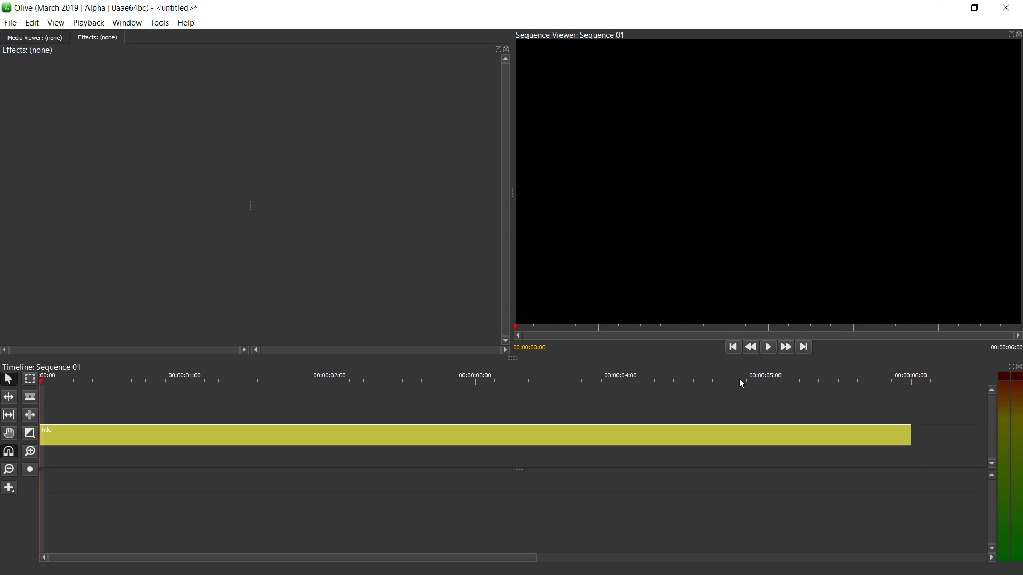
Play the title's opening and its closing blur-out near the clip's end.
key(space)
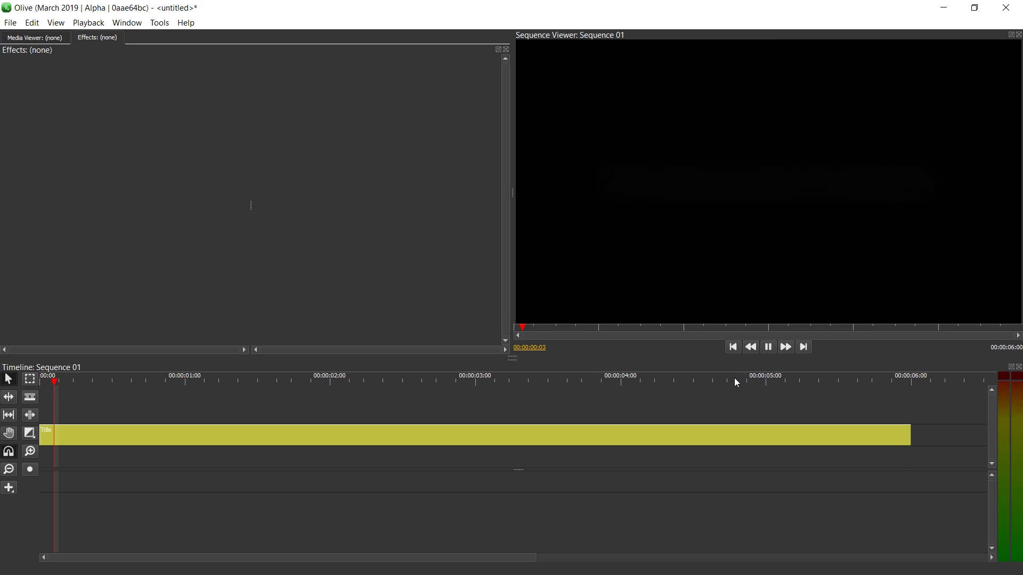
click(703, 380)
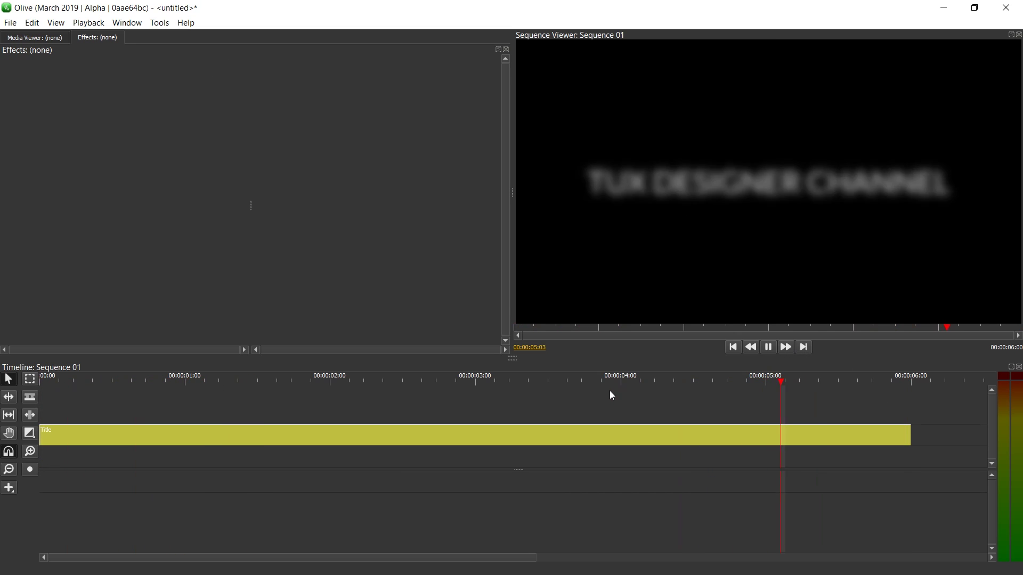
Move the title clip up one track and duplicate it onto the track below, starting at 00:00:00:04.
click(82, 437)
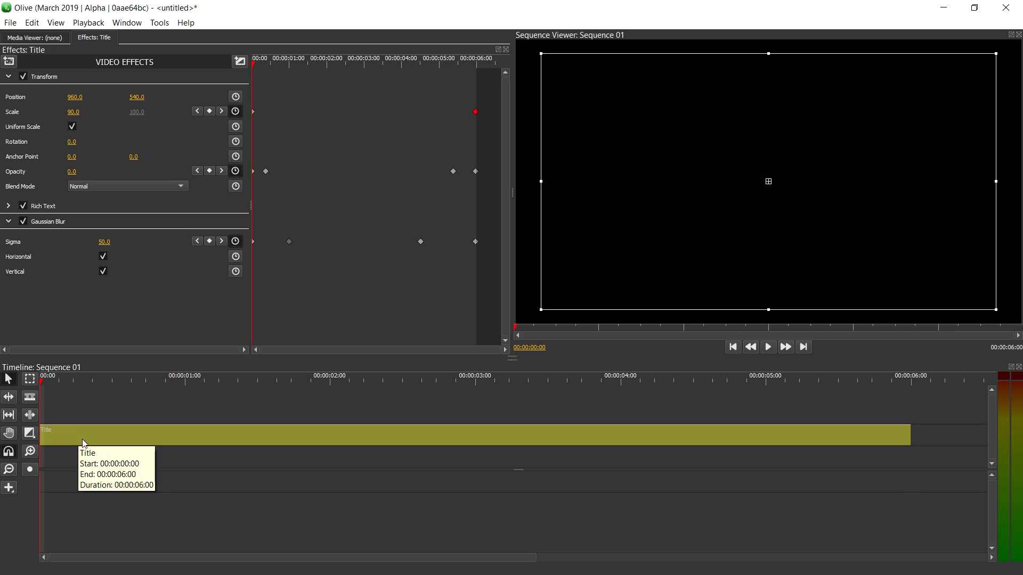
key(Home)
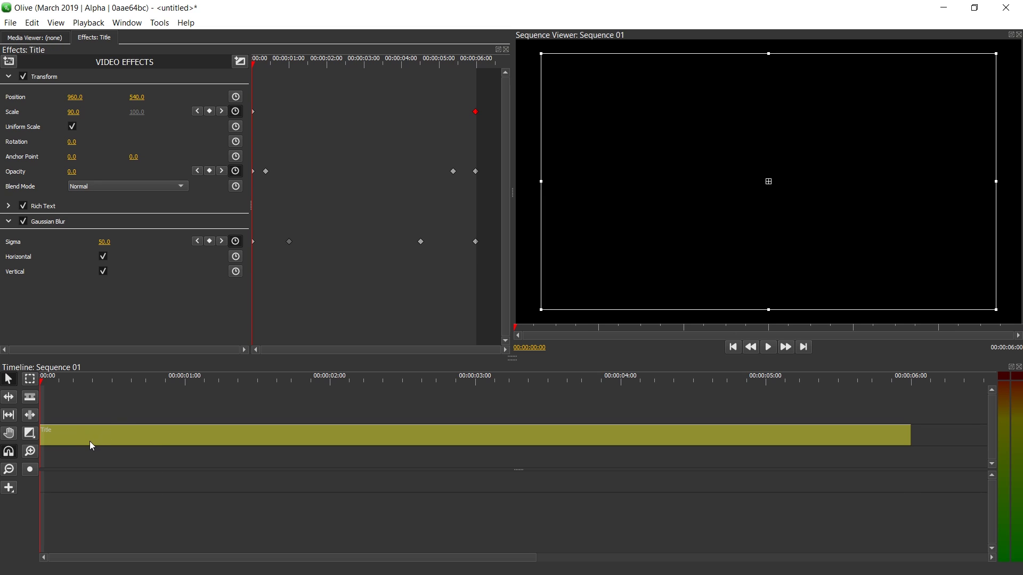
drag(71, 435, 53, 411)
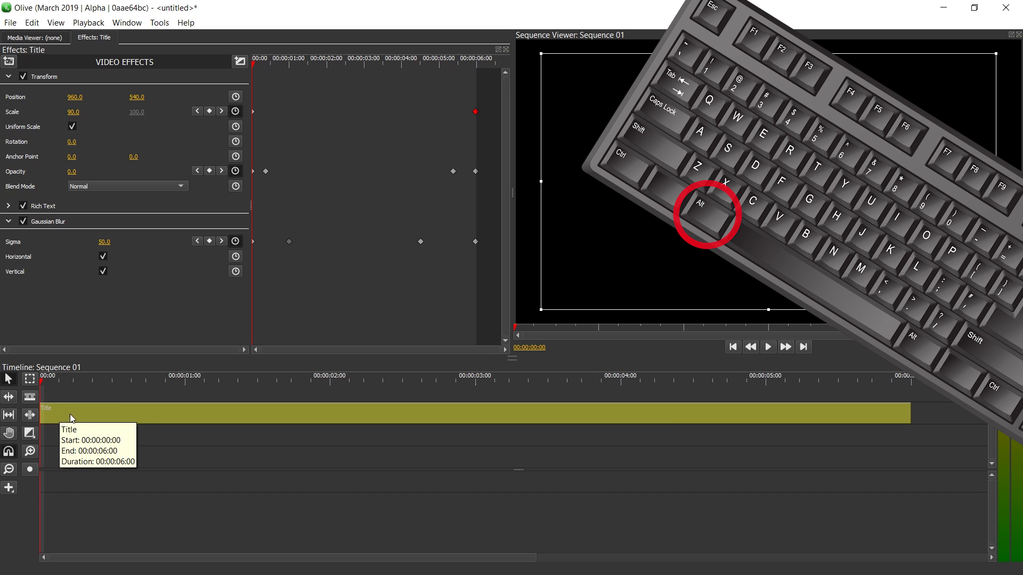
drag(73, 414, 91, 446)
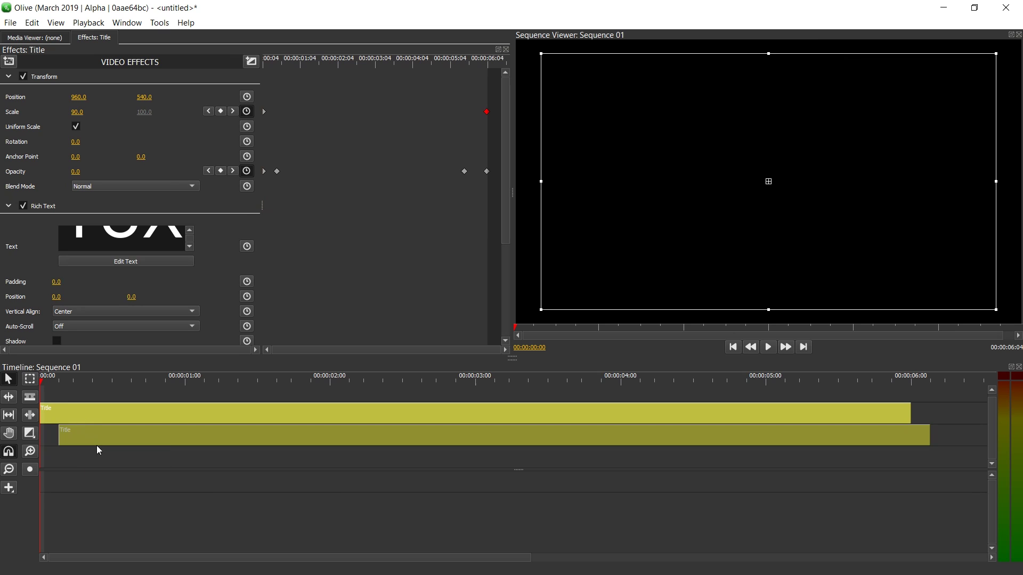
Preview the two overlapping title clips from the first frame and scrub through the first second.
key(space)
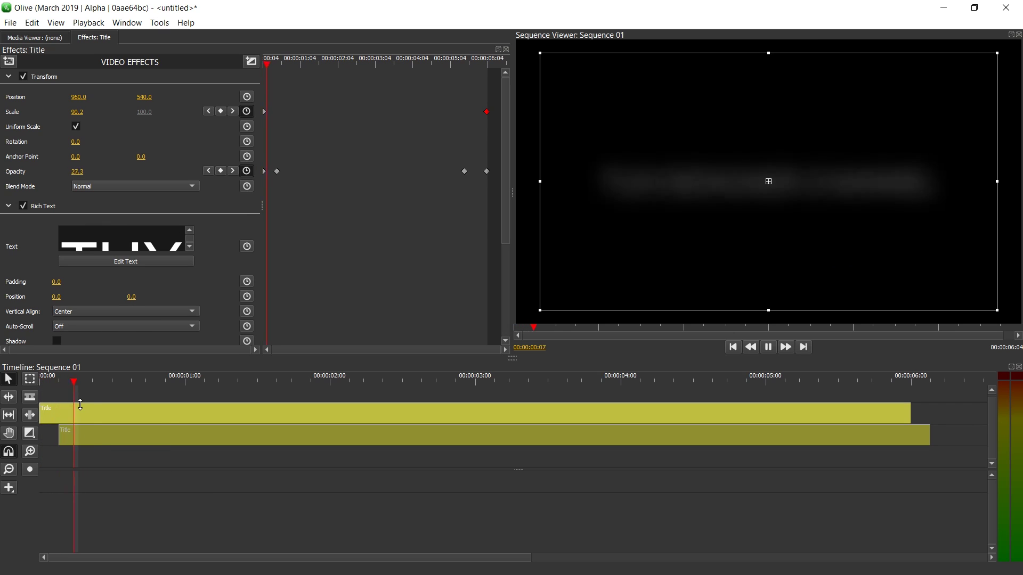
key(space)
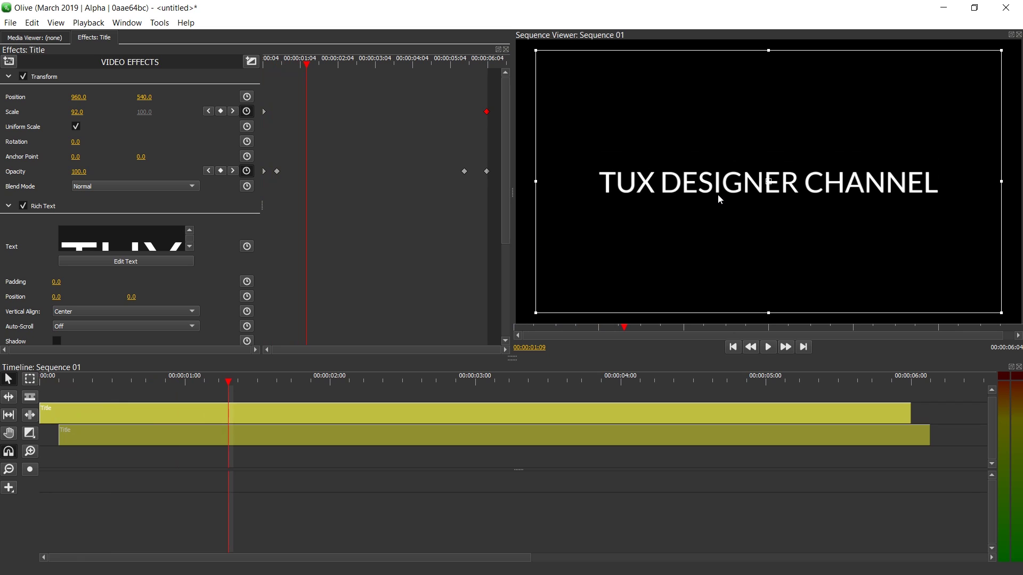
drag(50, 388, 182, 392)
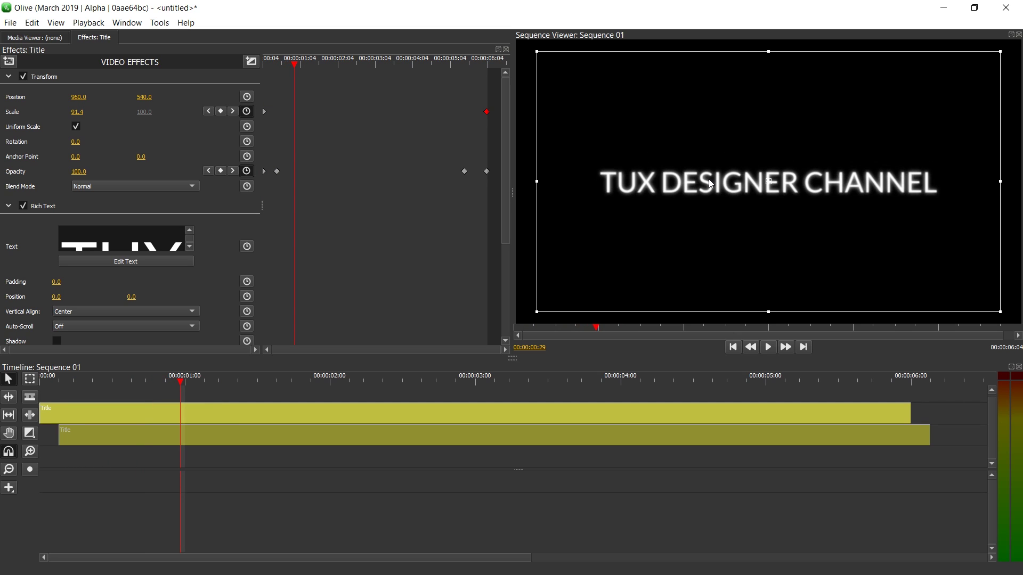
key(Home)
key(space)
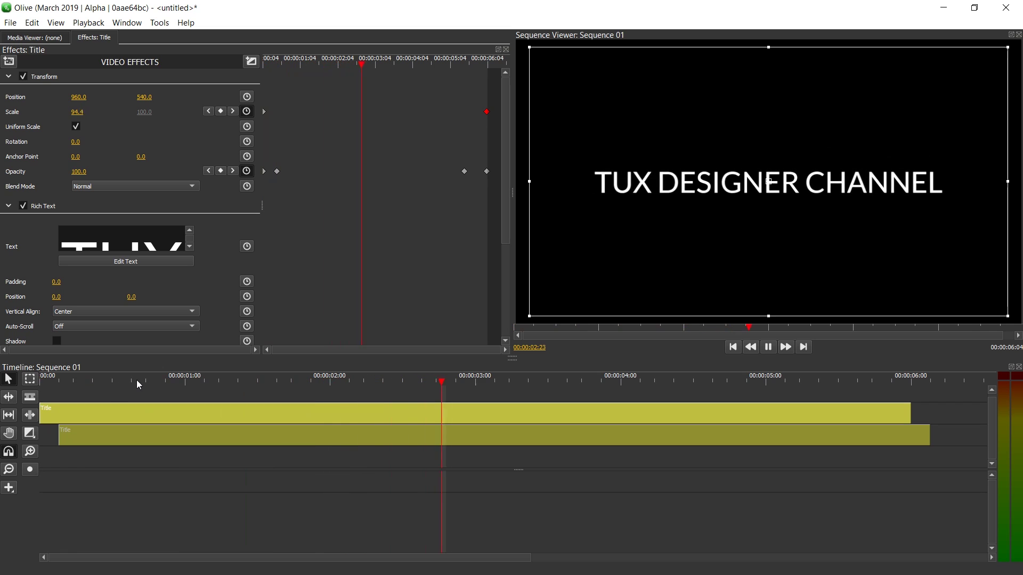
drag(141, 380, 40, 382)
key(space)
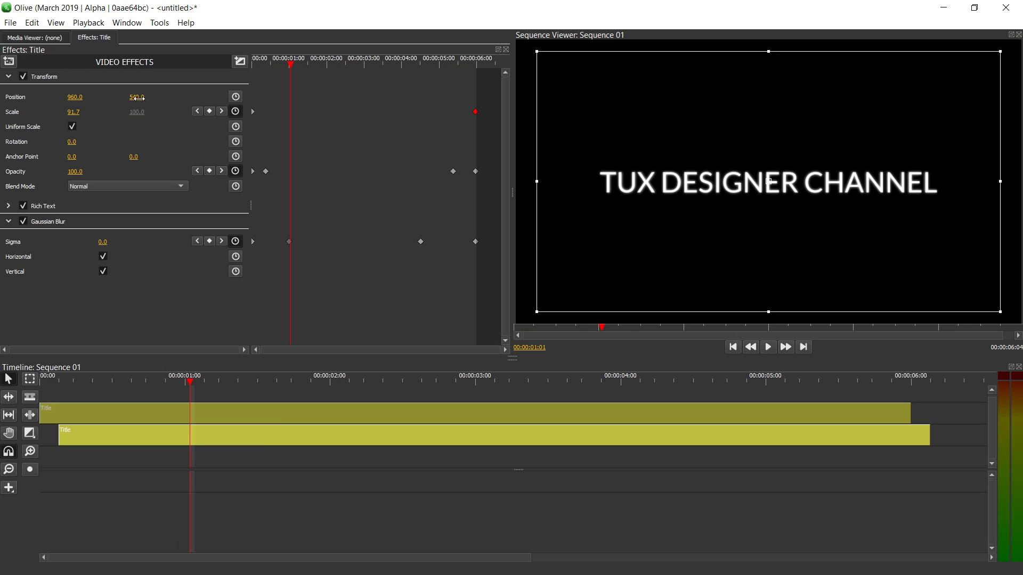
Set the vertical position of the upper-track title to 472 and of the lower-track title to 568.
drag(132, 94, 96, 95)
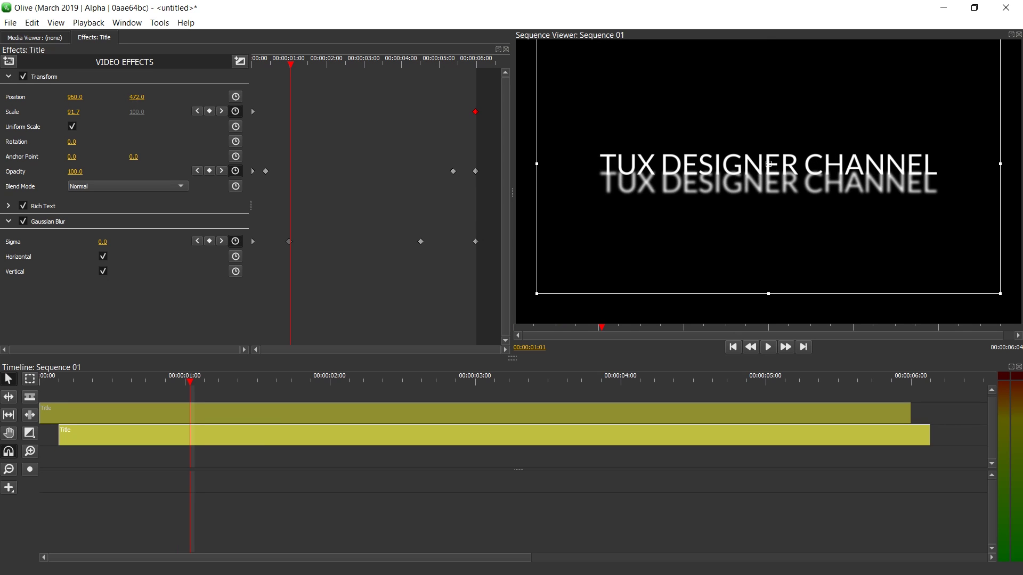
click(183, 414)
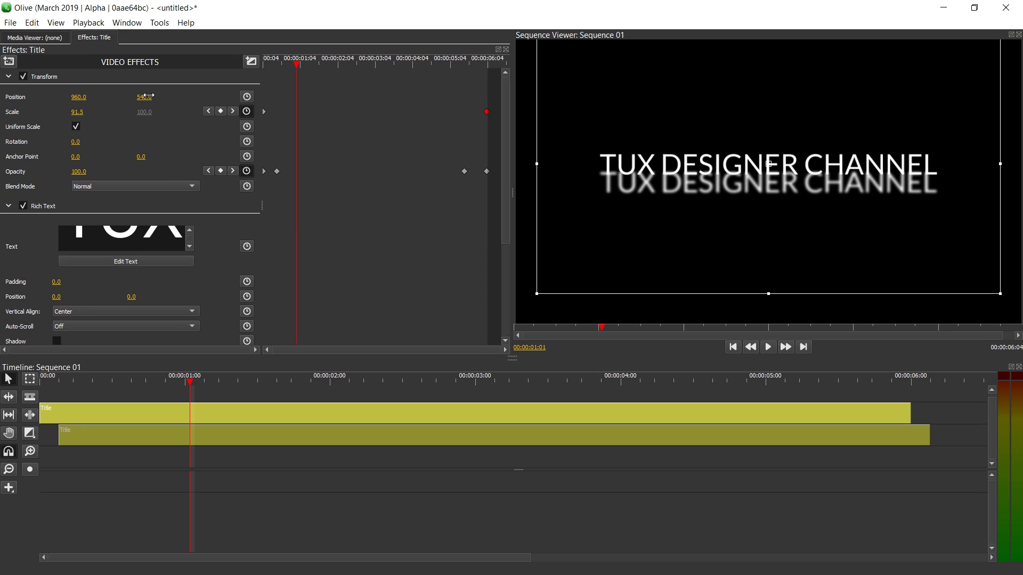
drag(147, 96, 163, 96)
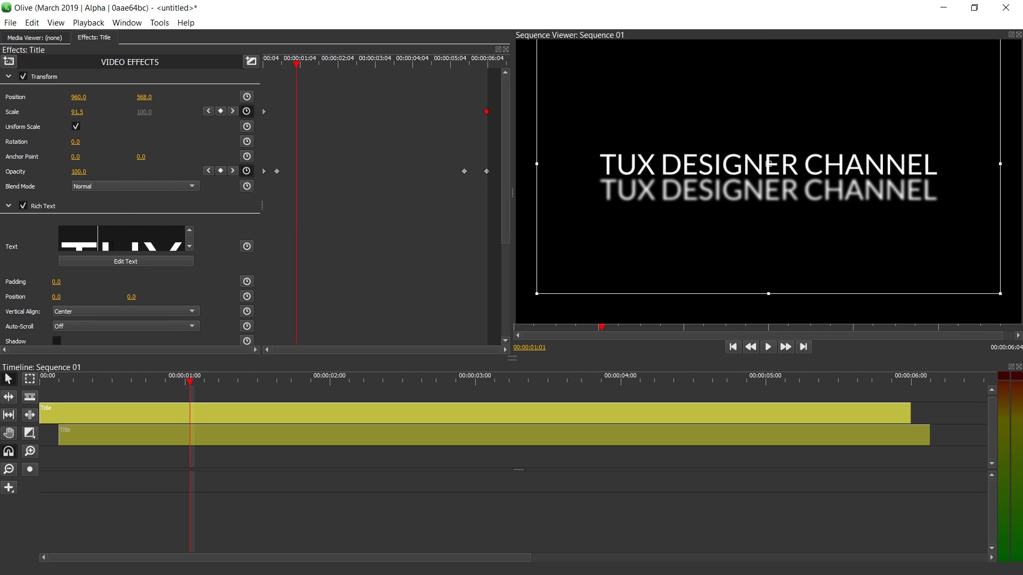
Replace the lower-track title's text with "SUBSCRIBE FOR MORE".
scroll(116, 242, up, 1)
key(ctrl+a)
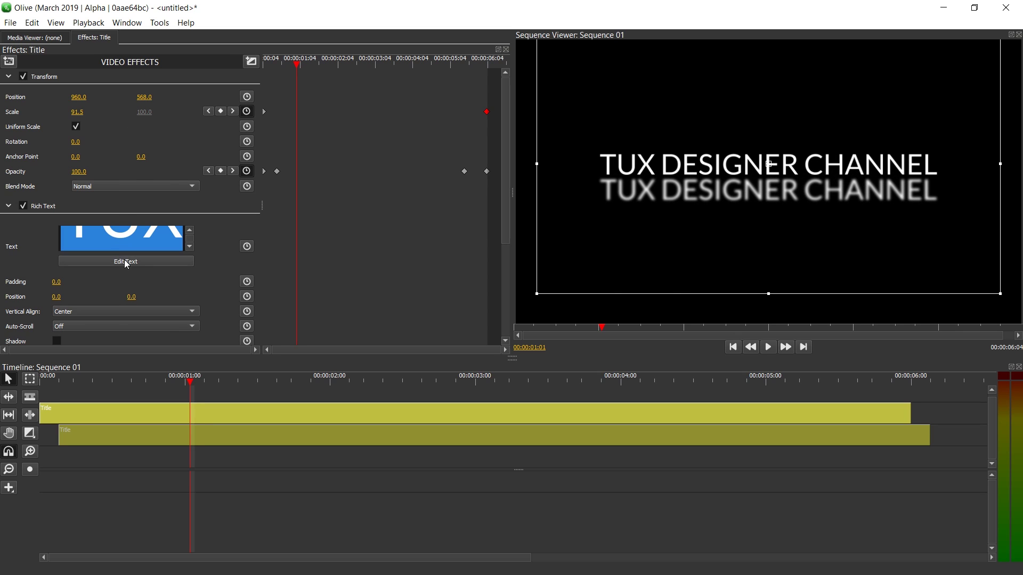
click(126, 262)
key(ctrl+a)
text(S)
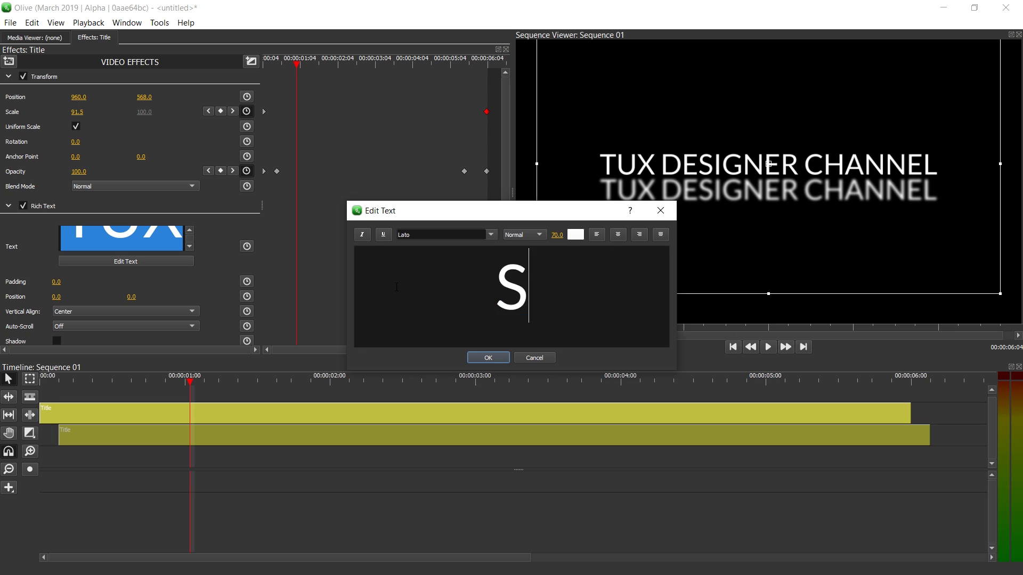
text(UBSCRIBE FOR MO)
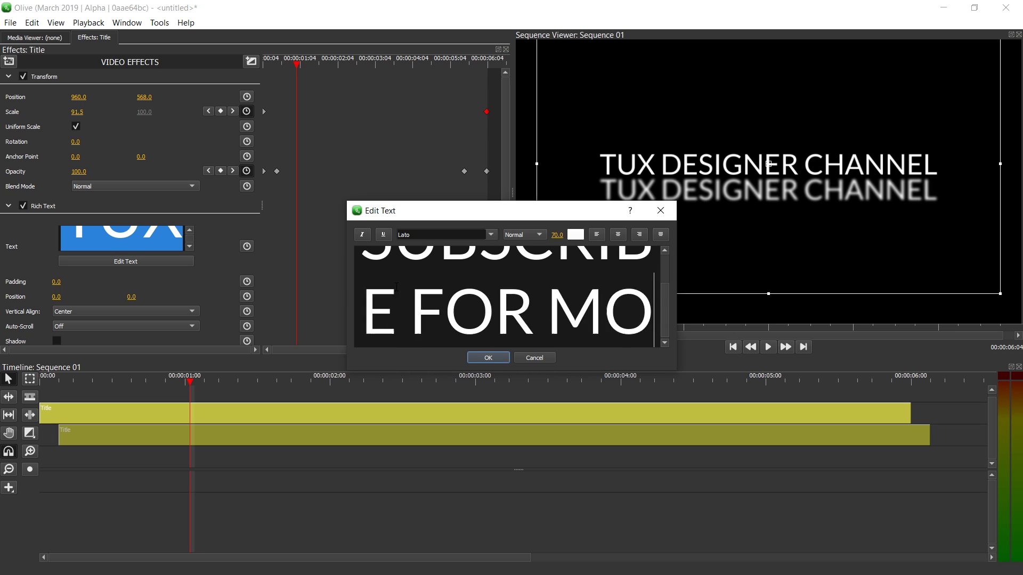
text(RE)
click(487, 357)
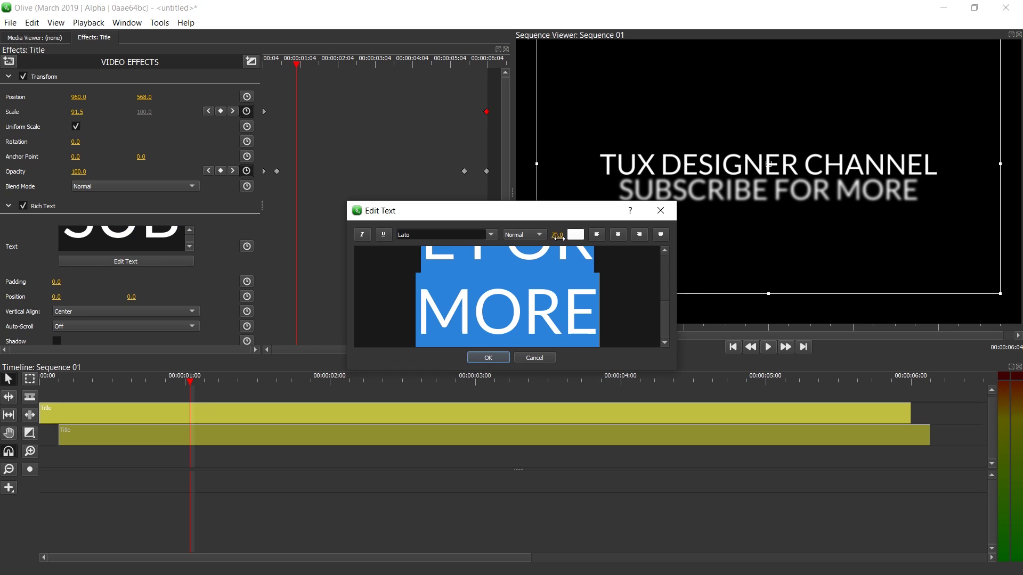
Set the font size of the SUBSCRIBE FOR MORE text to 55.
click(558, 236)
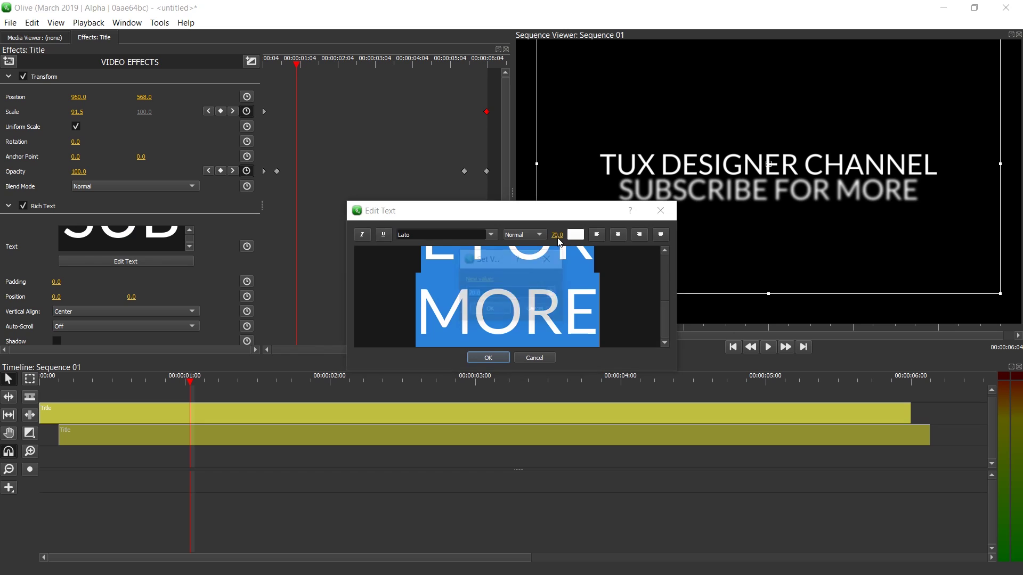
text(55)
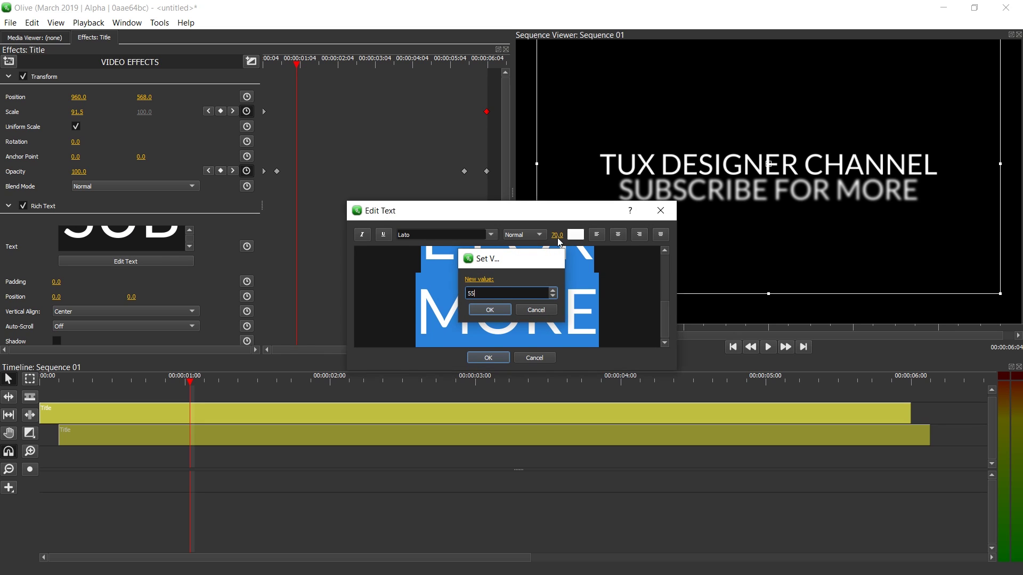
key(Return)
click(482, 360)
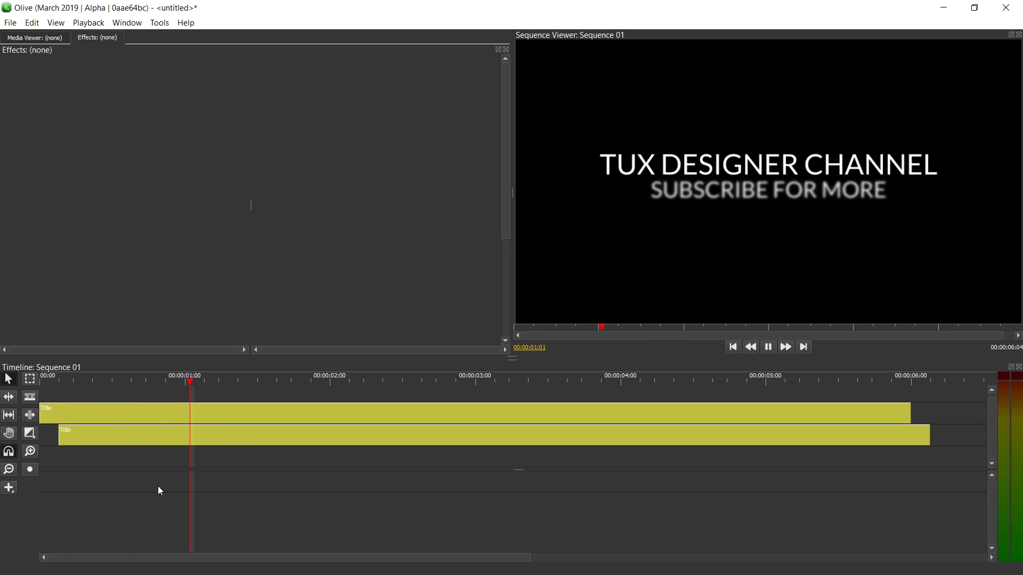
Play the two-line title briefly, park the playhead at 00:00:00:28 and disable the SUBSCRIBE FOR MORE clip.
key(space)
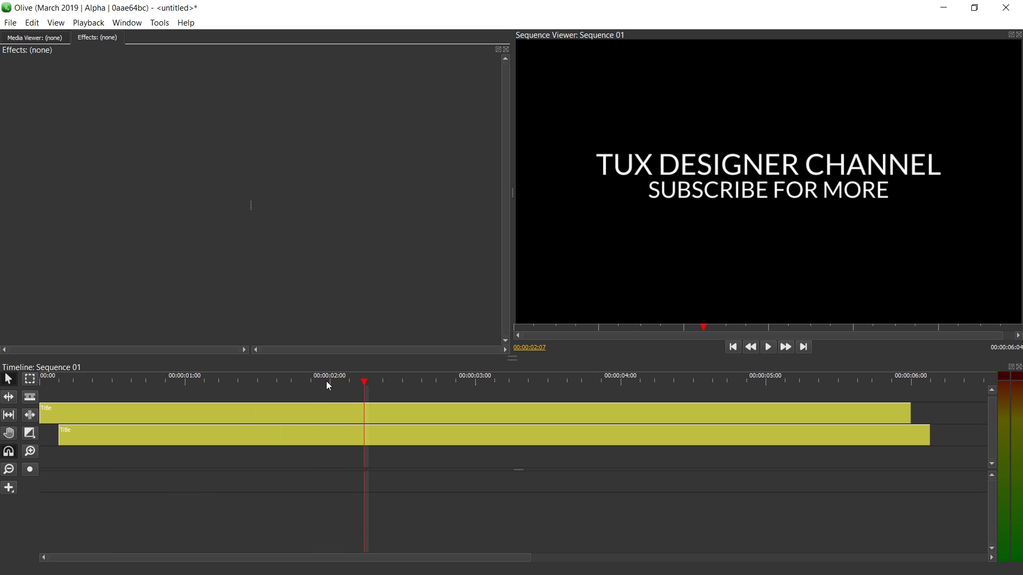
drag(327, 383, 175, 384)
click(215, 421)
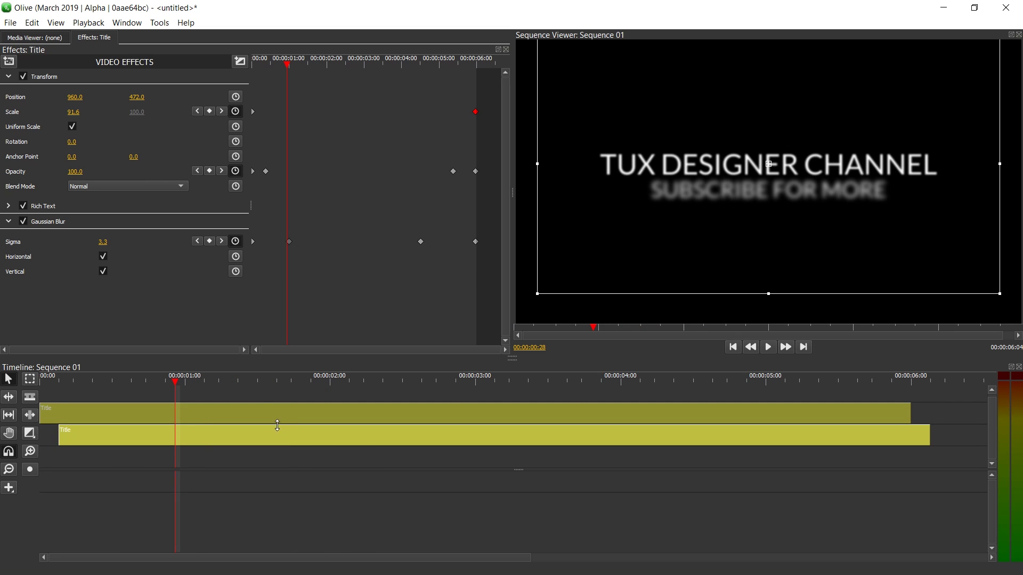
click(209, 433)
right_click(197, 436)
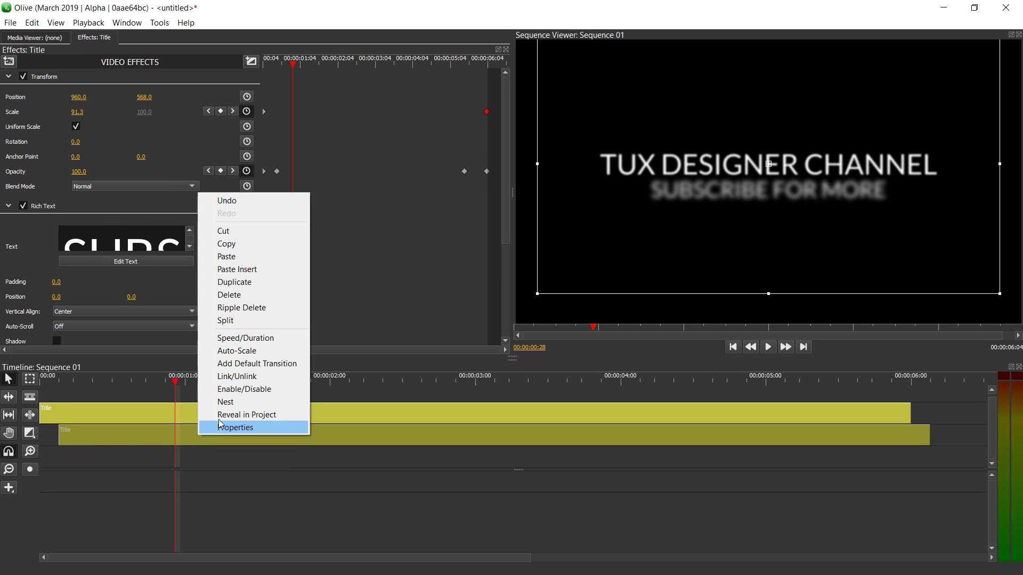
click(260, 390)
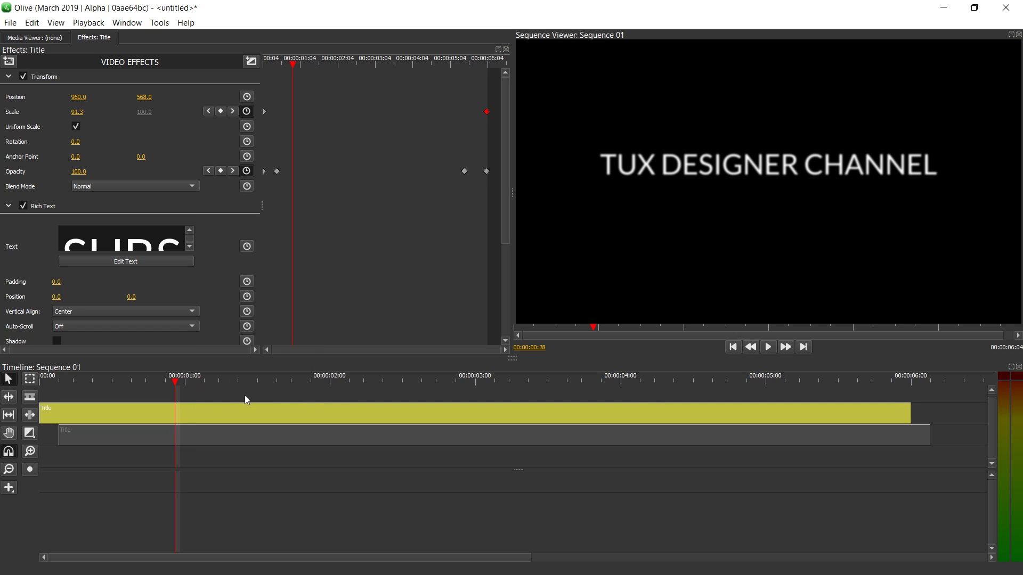
Turn off the Transform and Gaussian Blur effects on the TUX DESIGNER CHANNEL clip.
click(205, 412)
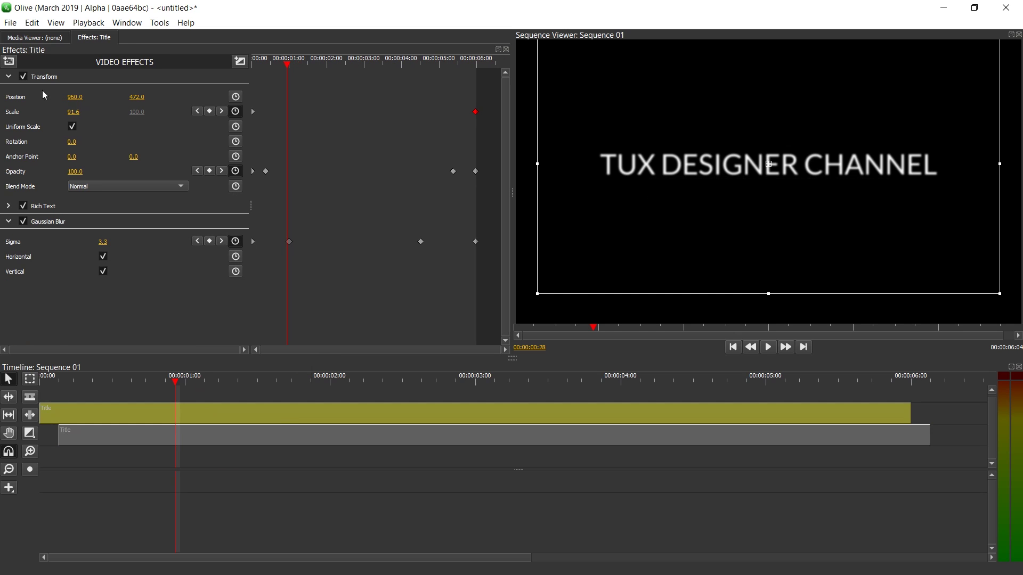
click(21, 78)
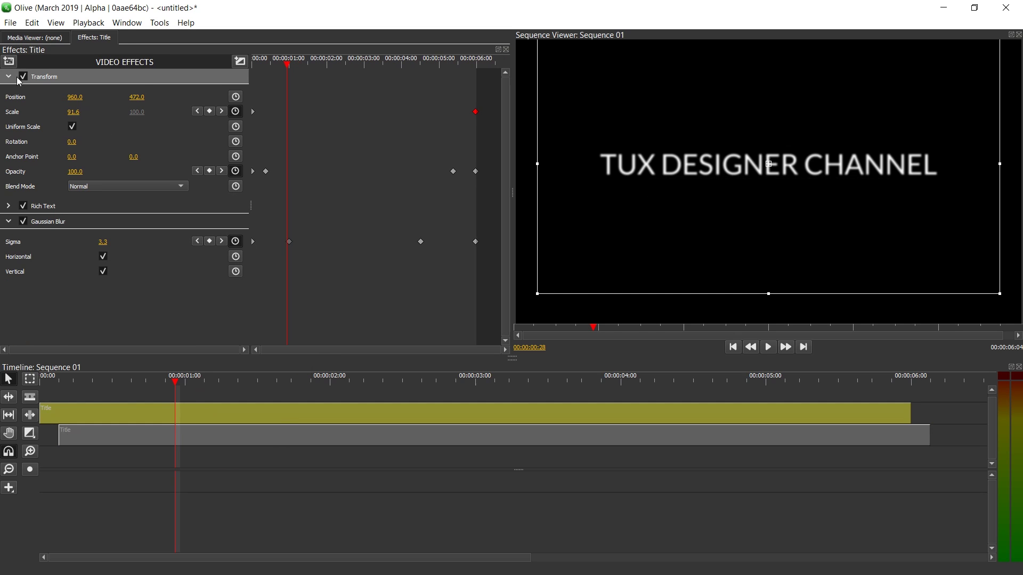
click(23, 221)
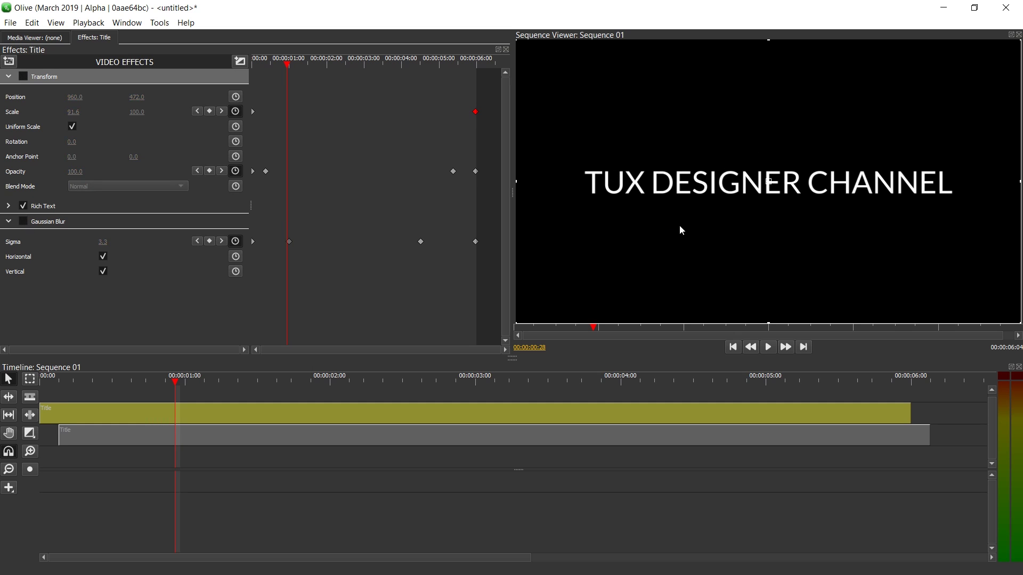
Save the current TUX DESIGNER CHANNEL frame as a PNG image named TITLE1.png in the Olive-Project folder.
right_click(692, 199)
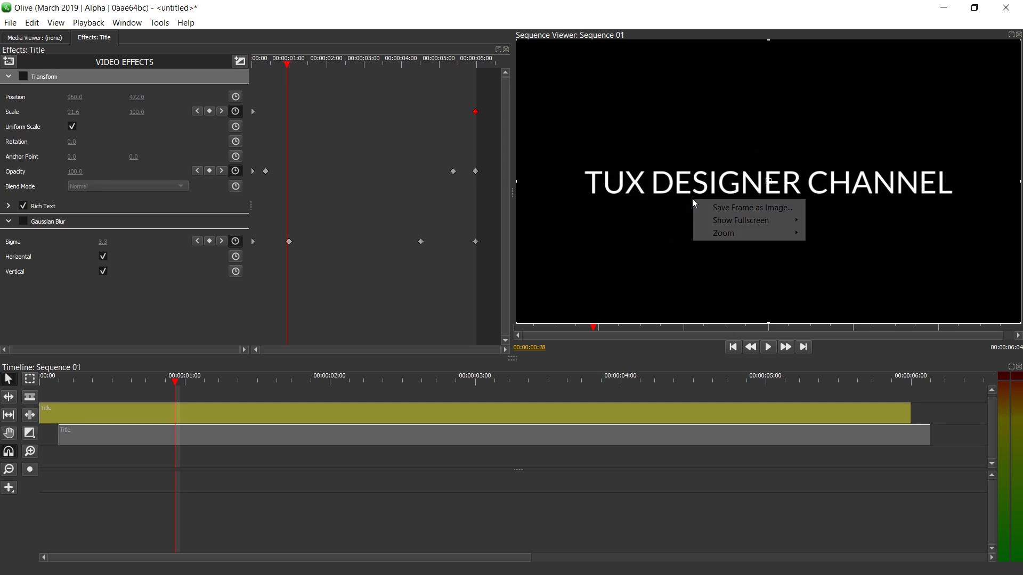
click(764, 211)
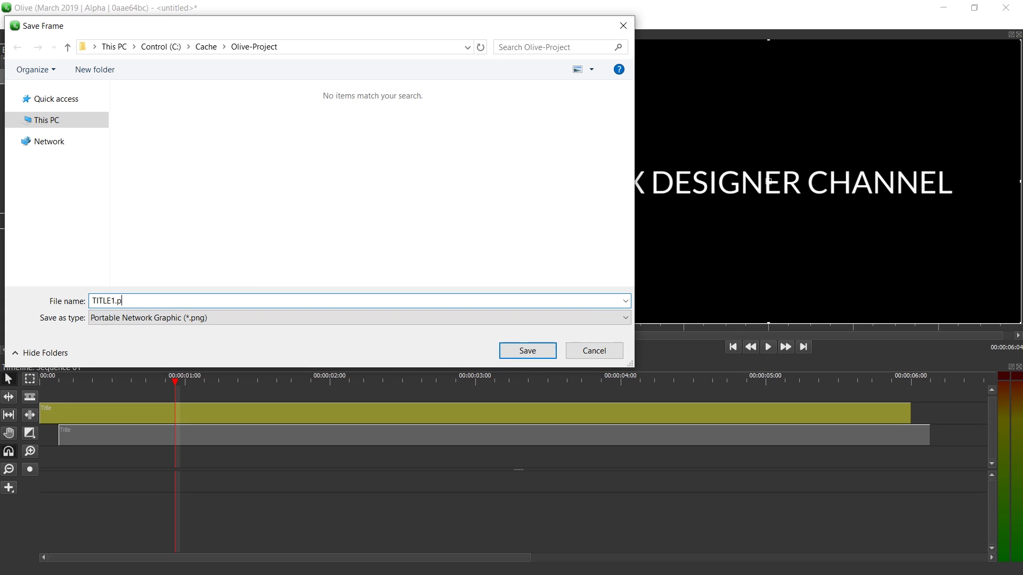
key(Return)
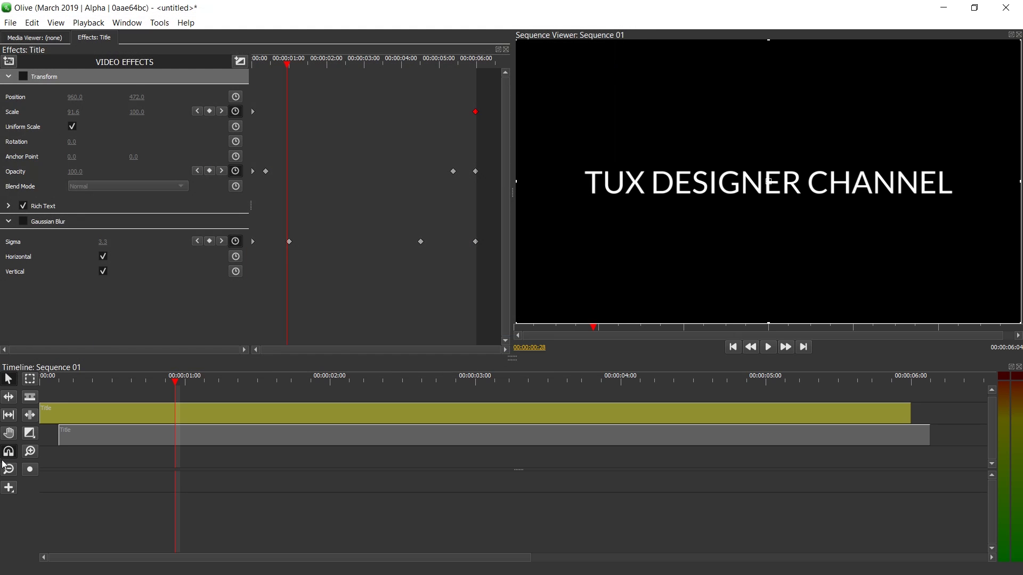
Disable the TUX DESIGNER CHANNEL clip and re-enable the SUBSCRIBE FOR MORE clip.
right_click(231, 425)
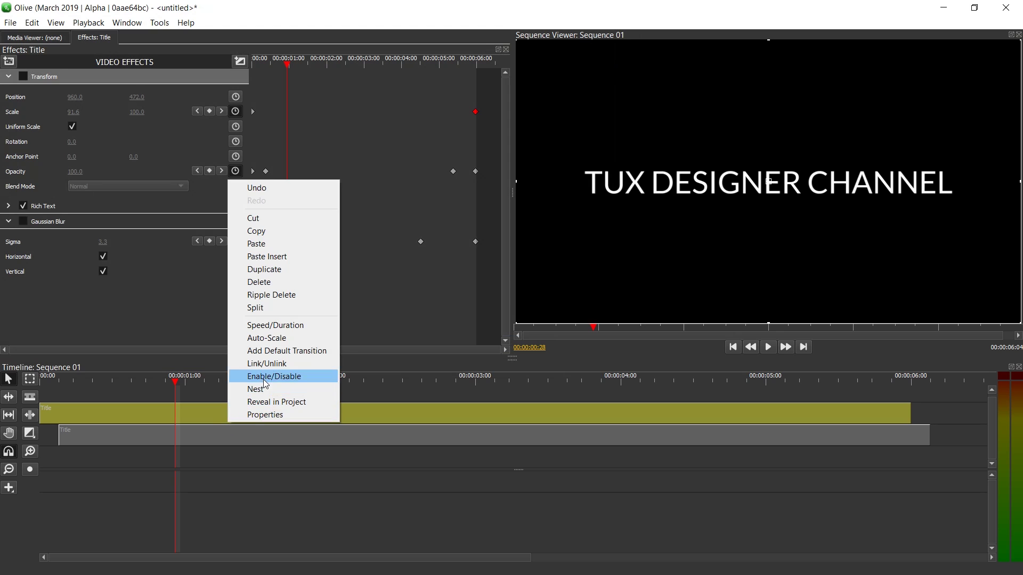
click(256, 376)
right_click(228, 433)
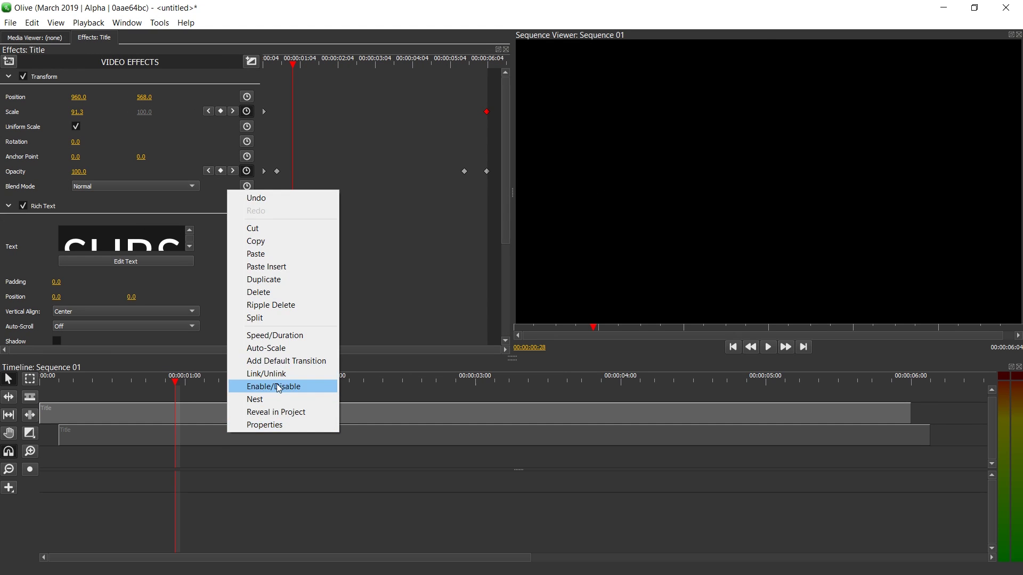
click(250, 388)
Collapse Rich Text and turn off the Transform and Gaussian Blur effects on the SUBSCRIBE FOR MORE clip.
click(9, 206)
click(24, 77)
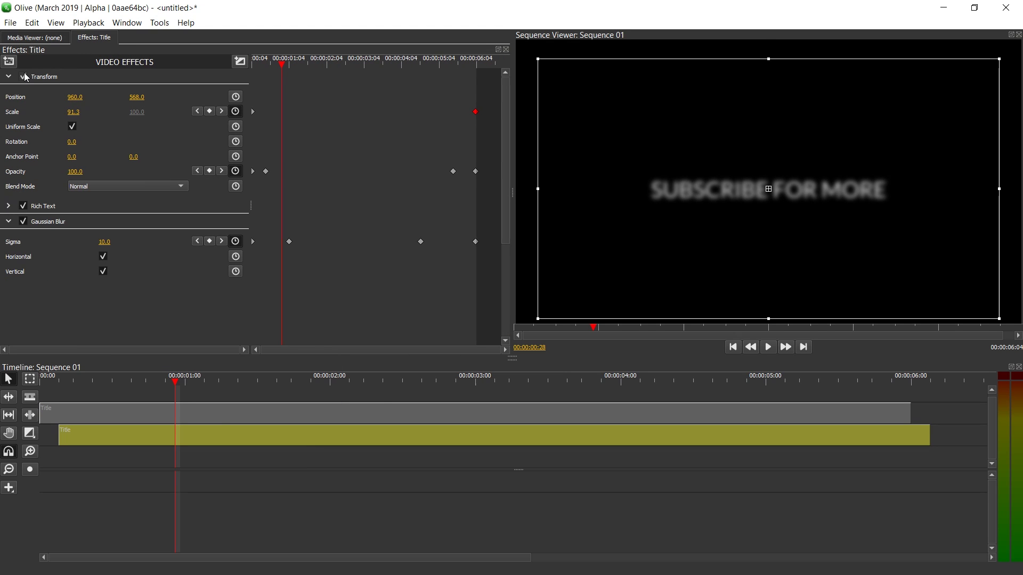
click(24, 222)
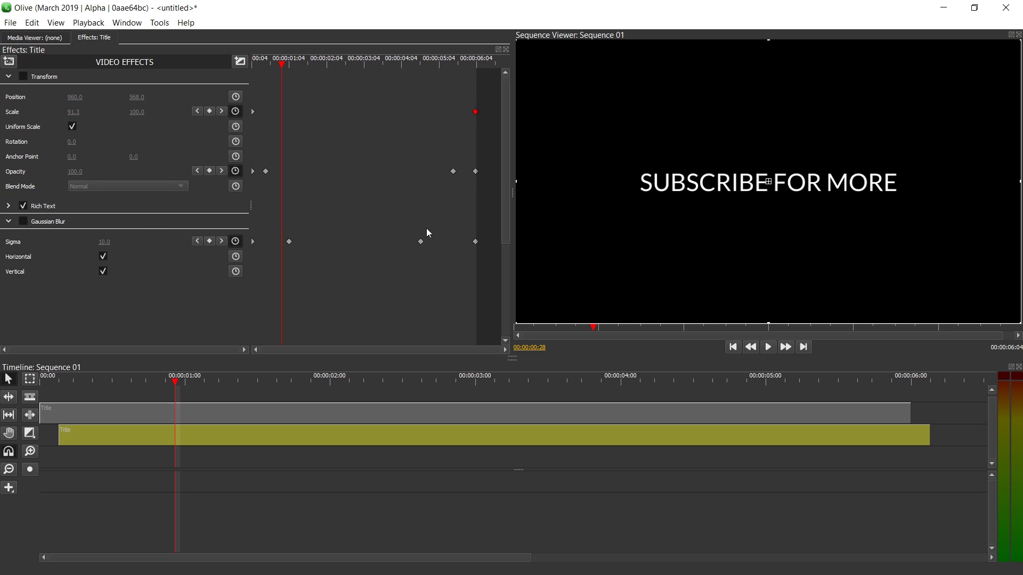
Save the current SUBSCRIBE FOR MORE frame as a PNG image named TITLE2 in the Olive-Project folder.
right_click(602, 199)
click(639, 207)
text(T)
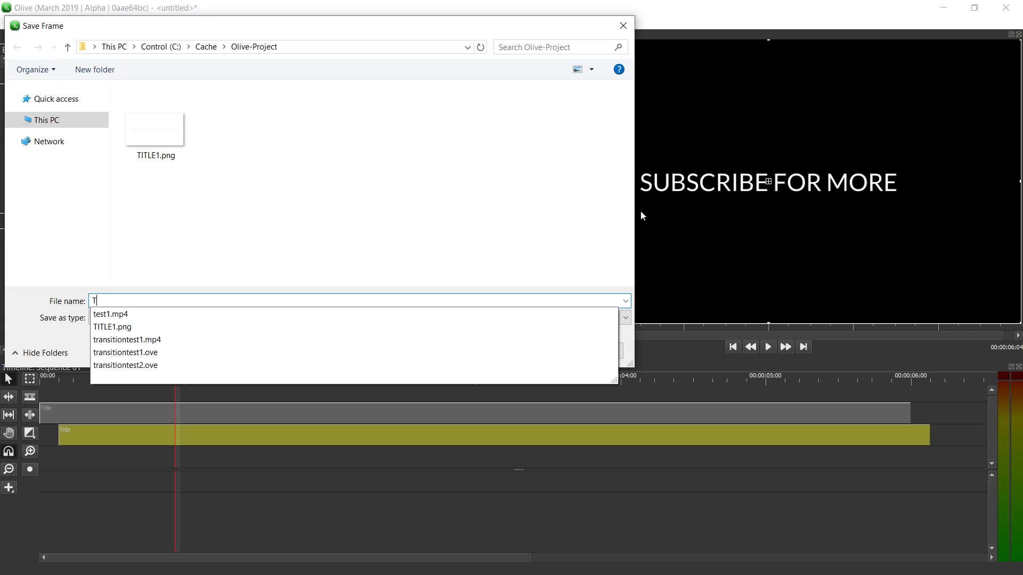
text(ITLE2)
key(Return)
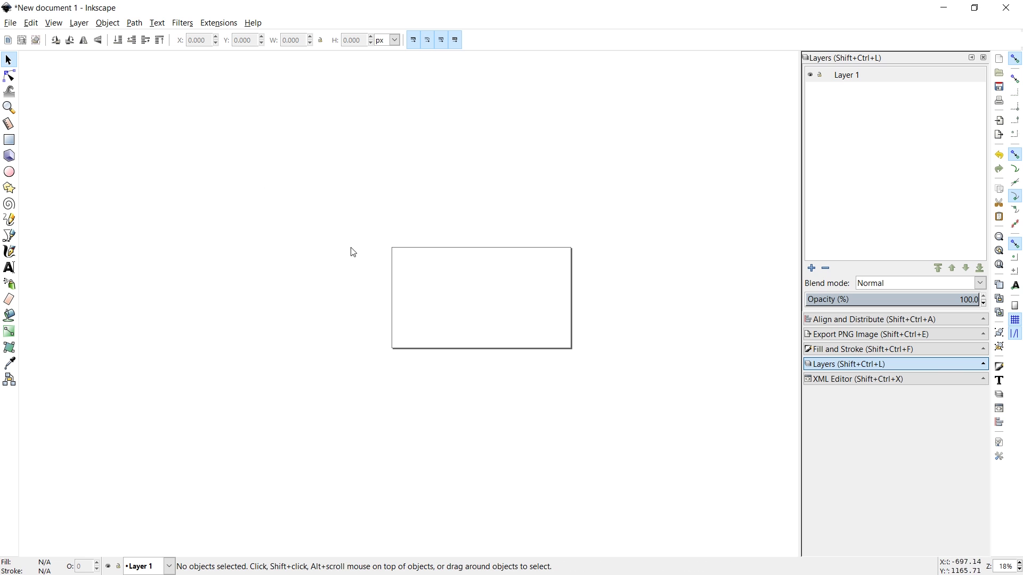
Switch to Inkscape and check the page width, height and units in the document properties.
click(10, 23)
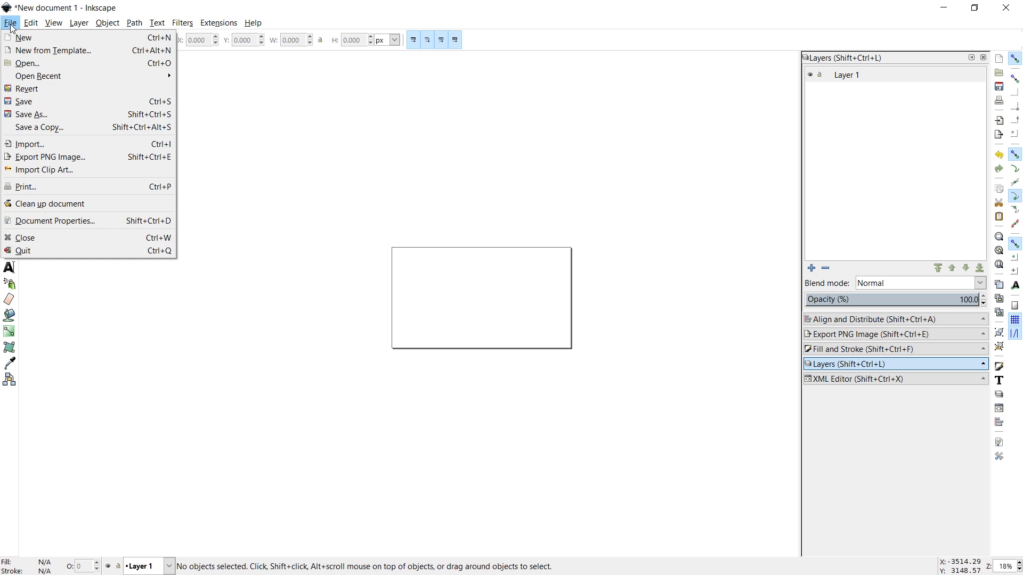
click(69, 220)
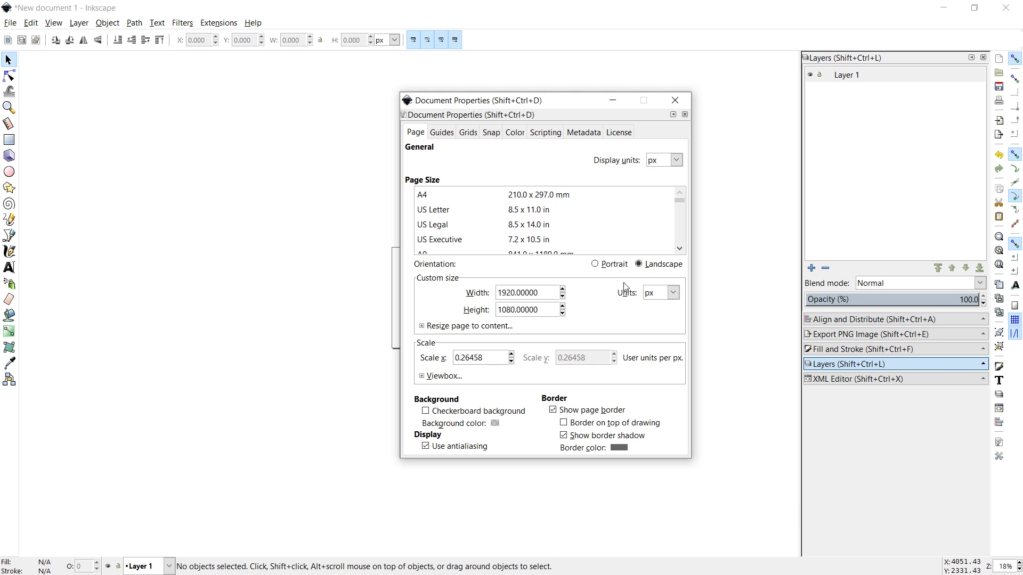
click(674, 294)
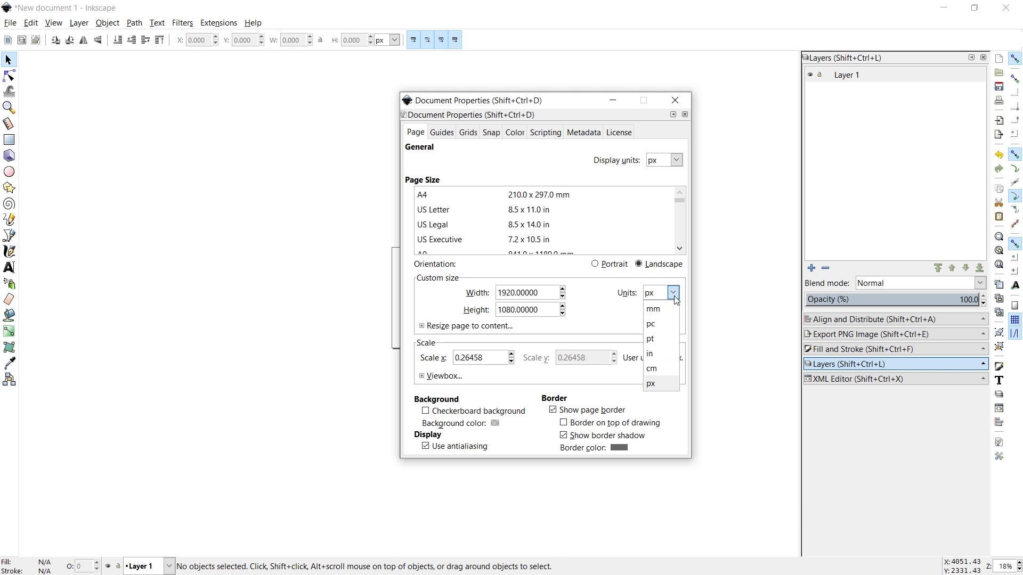
triple_click(517, 296)
triple_click(520, 310)
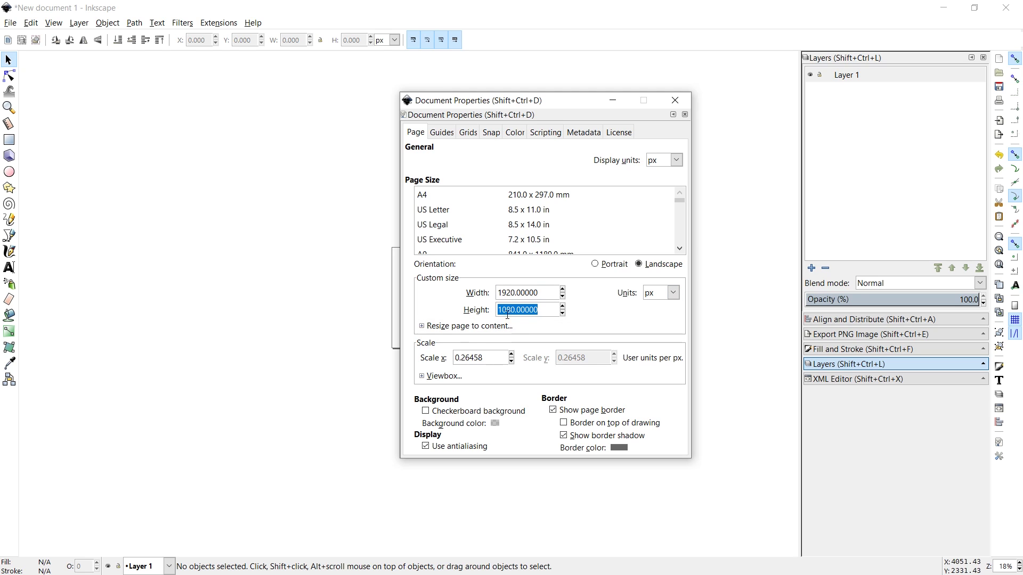
click(674, 164)
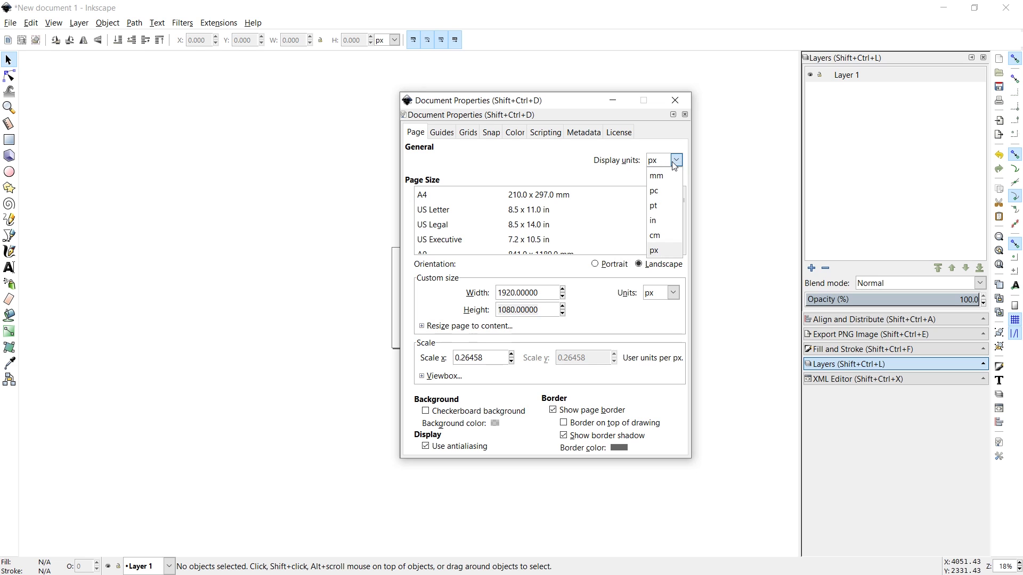
click(674, 166)
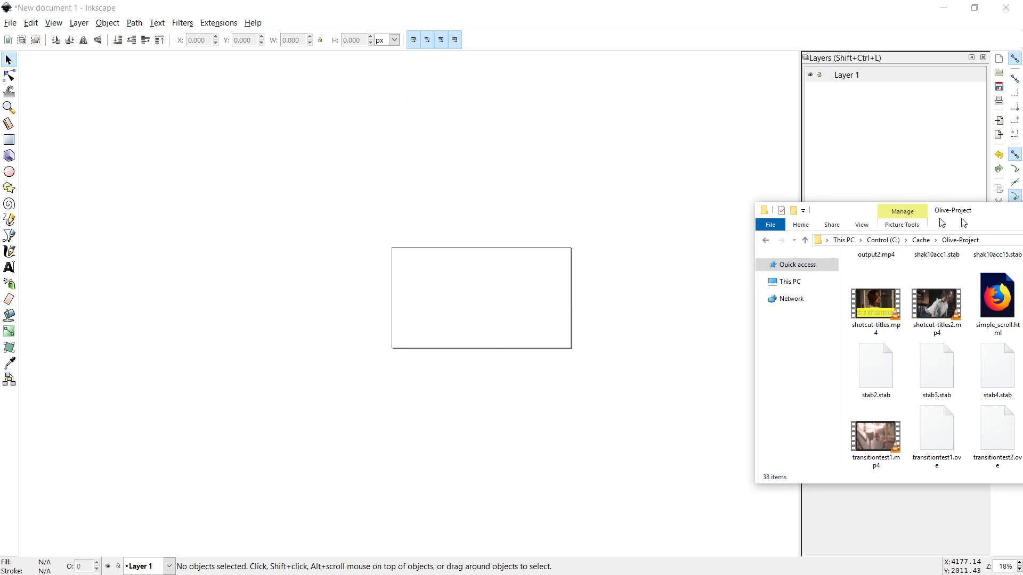
Import TITLE1.png and TITLE2.png from the Olive-Project folder into the Inkscape document as linked images at the default import resolution.
drag(941, 220, 672, 137)
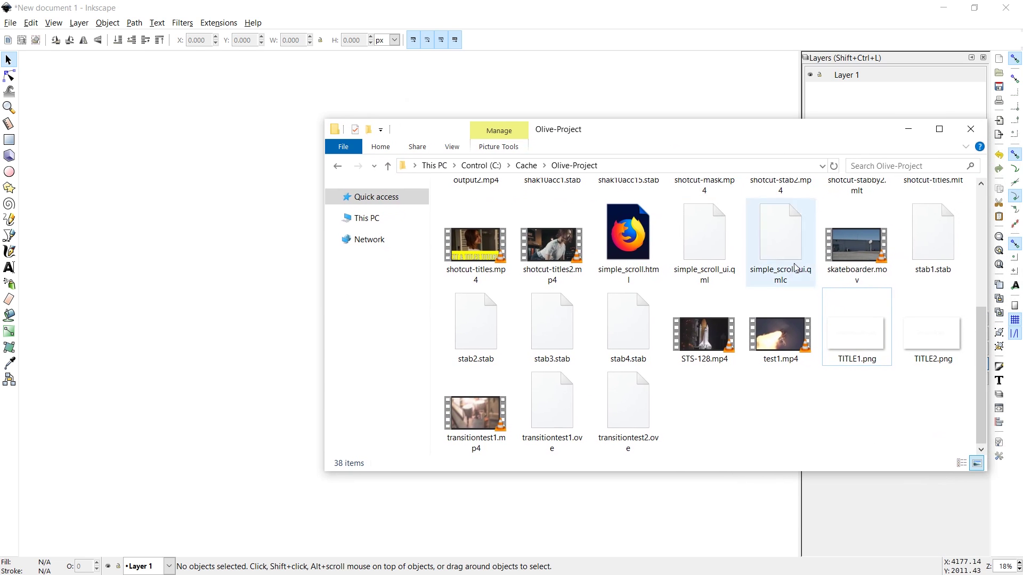
click(854, 338)
ctrl+click(932, 330)
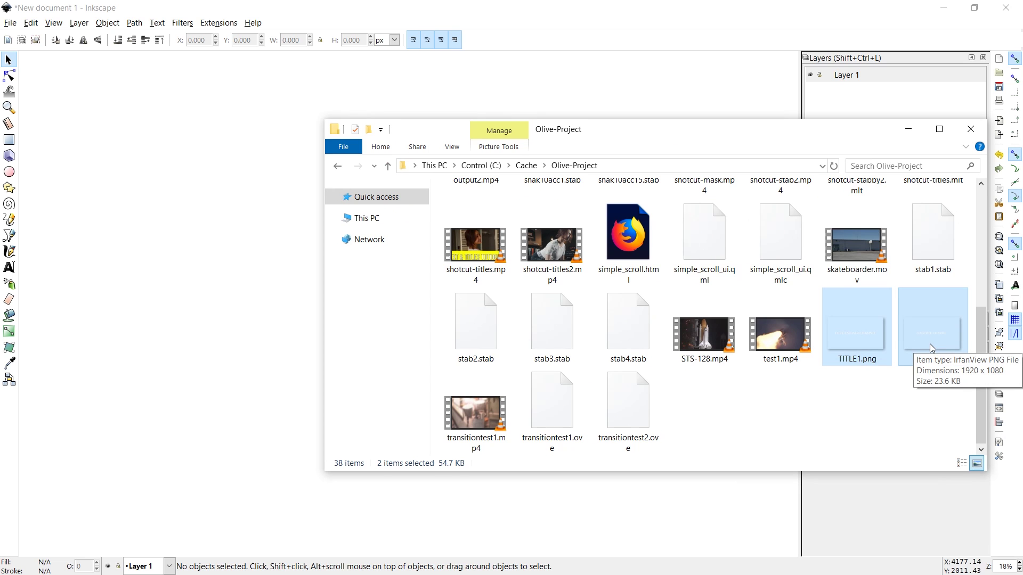
drag(930, 355, 249, 296)
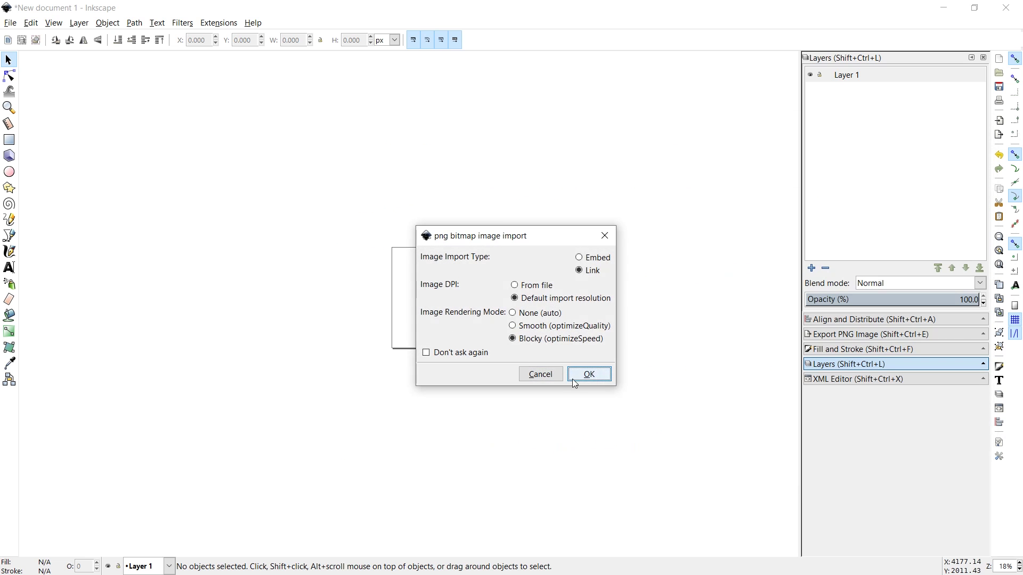
click(590, 375)
click(591, 374)
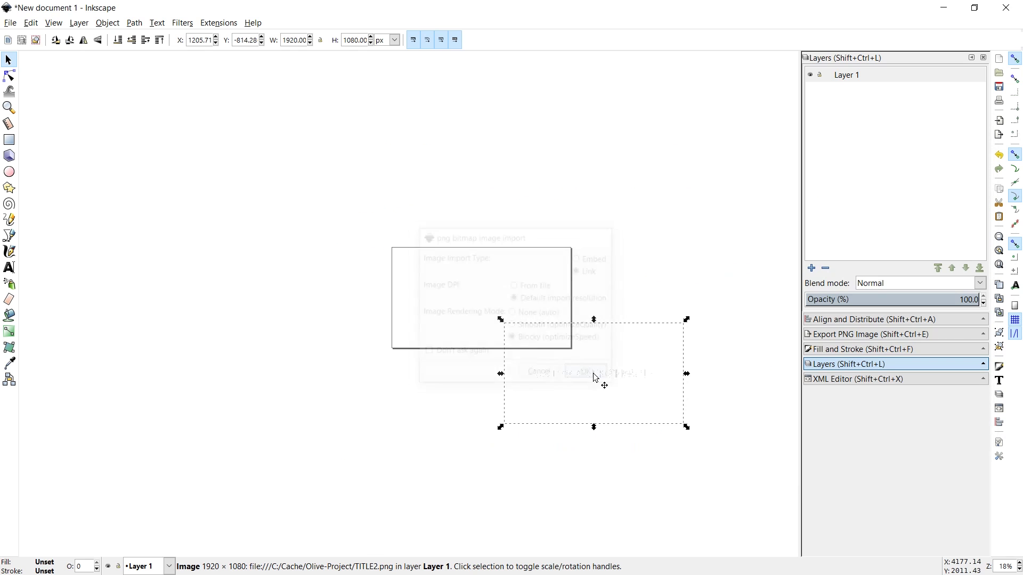
Draw a rectangle about 4920 by 3434 px around the page and title images, and give it a flat black fill.
click(9, 140)
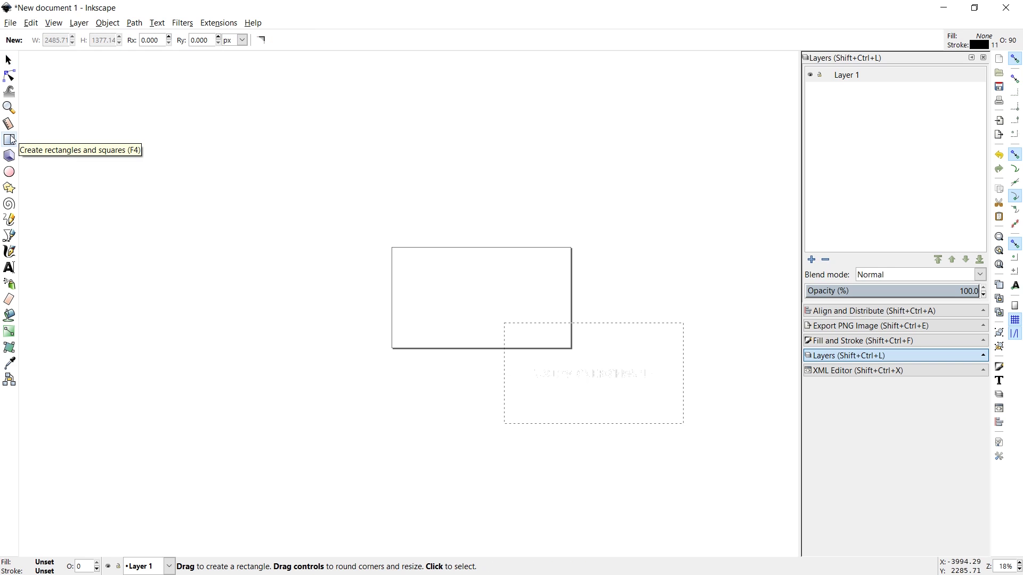
drag(276, 150, 736, 469)
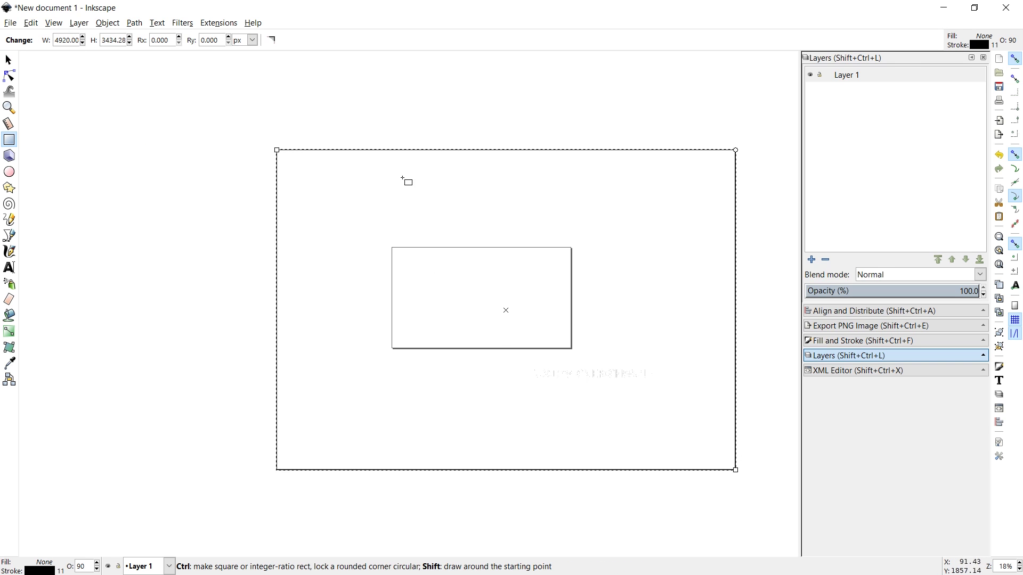
key(ctrl+shift+f)
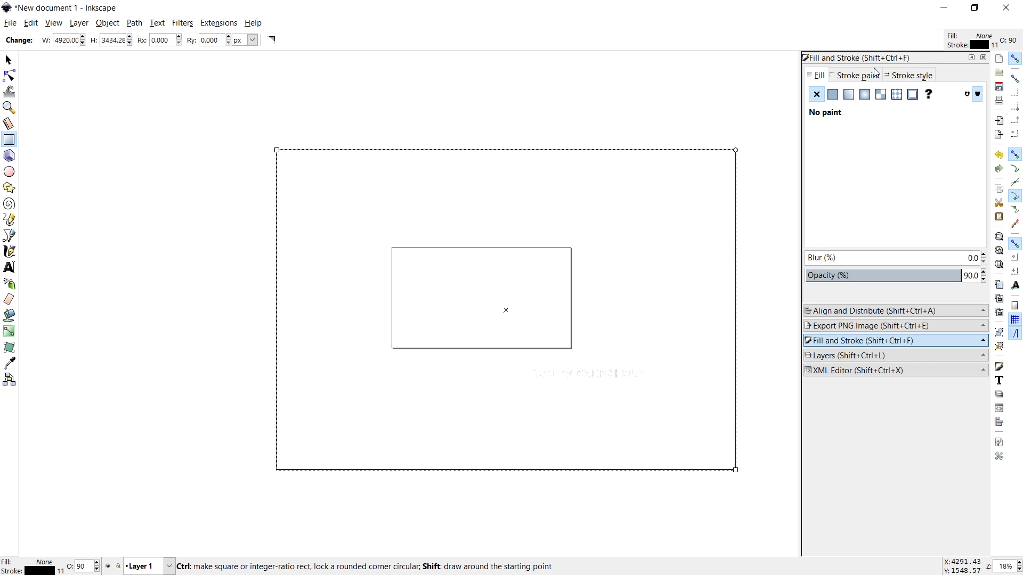
click(839, 96)
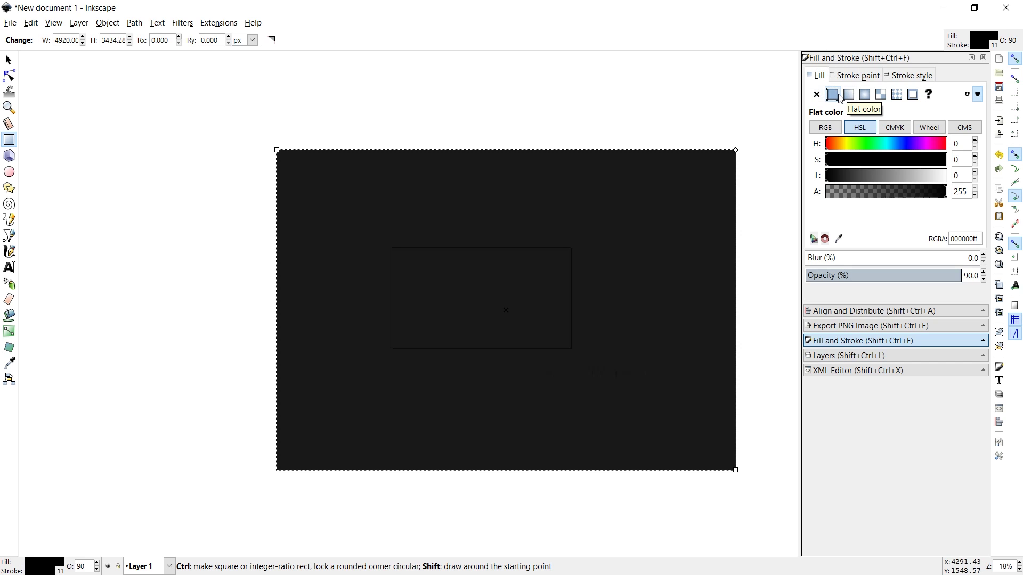
Make the black rectangle fully opaque with fill alpha 255 and opacity 100%, and lower it to the bottom of the stack.
drag(945, 191, 971, 186)
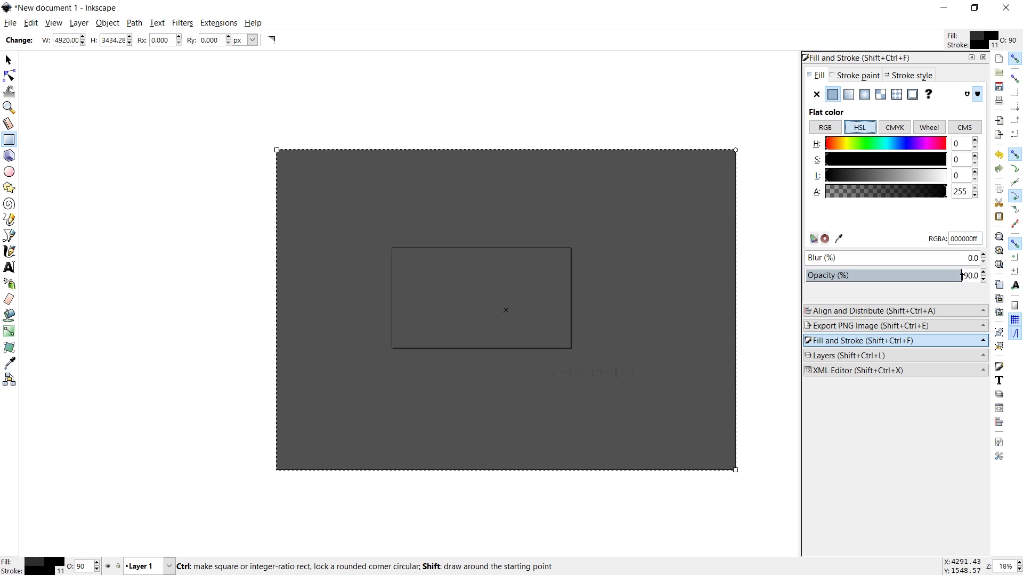
drag(962, 275, 999, 268)
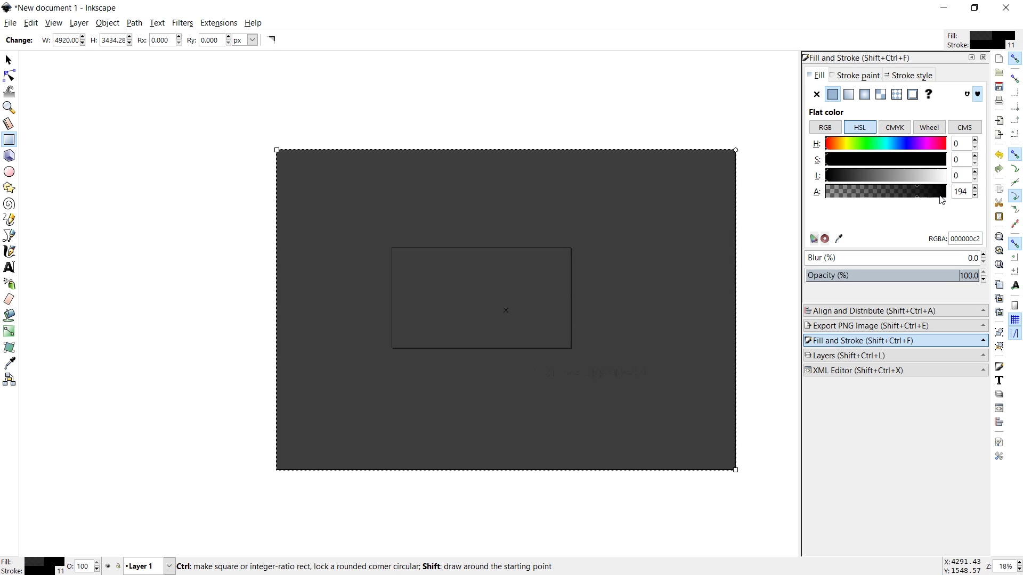
drag(928, 186, 996, 193)
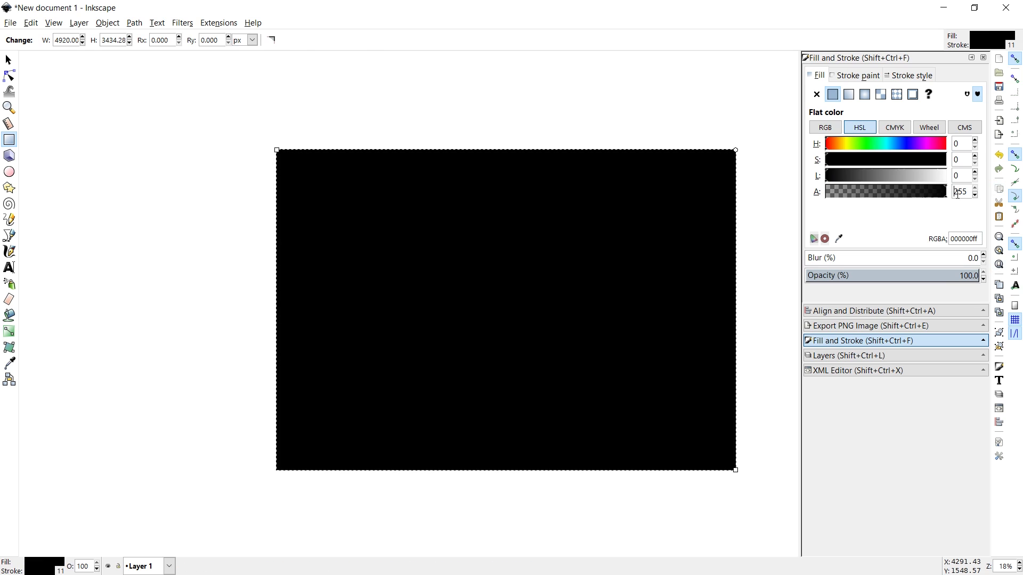
key(s)
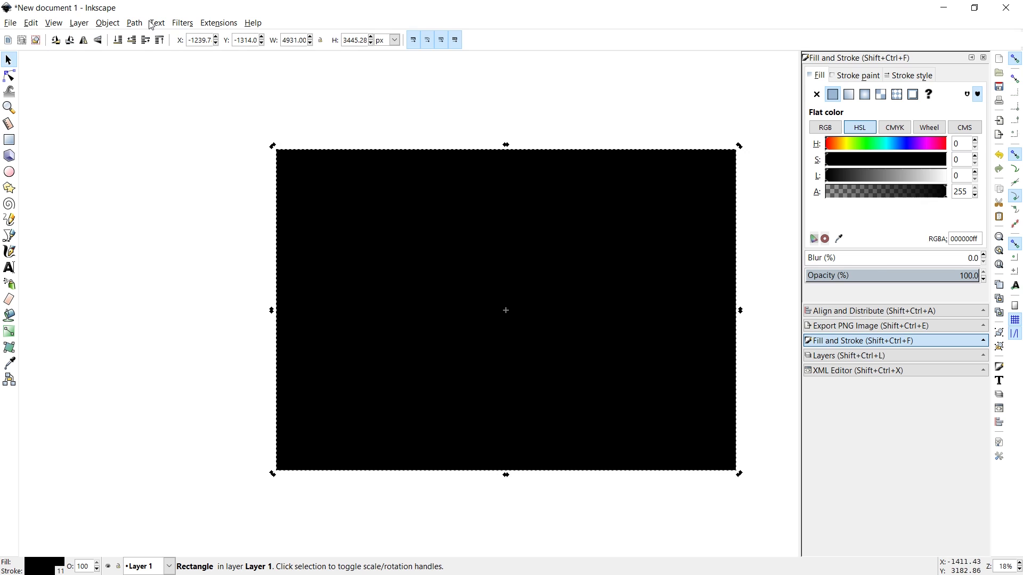
click(118, 45)
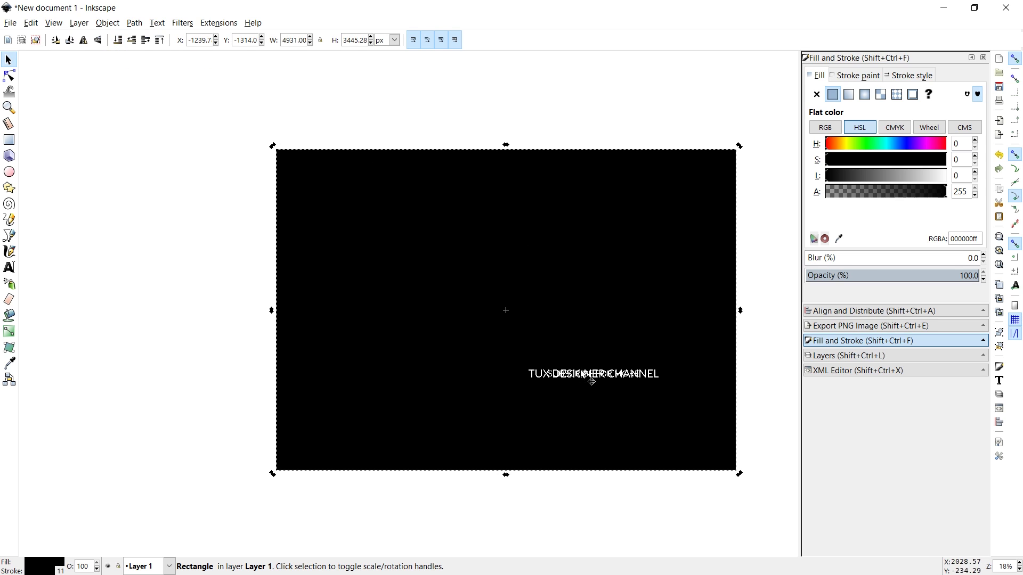
Select both imported title images and center them horizontally and vertically relative to the page.
drag(587, 368, 545, 328)
click(602, 384)
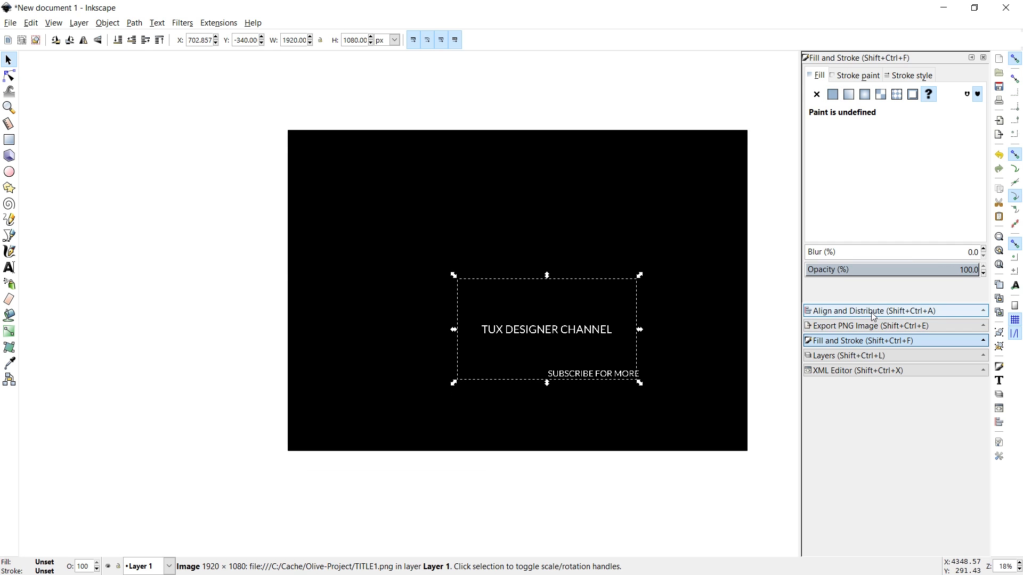
click(913, 315)
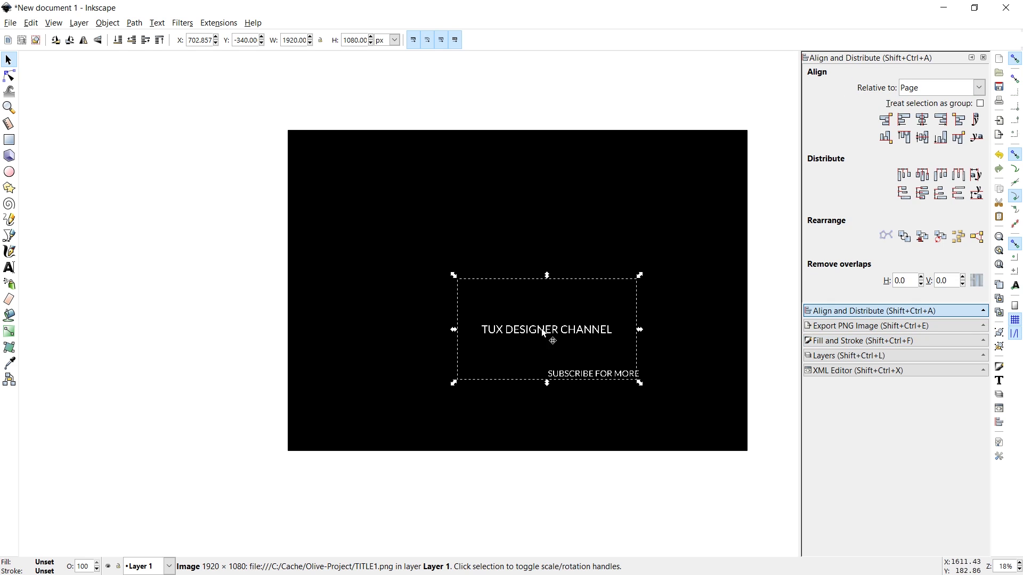
drag(362, 499, 748, 235)
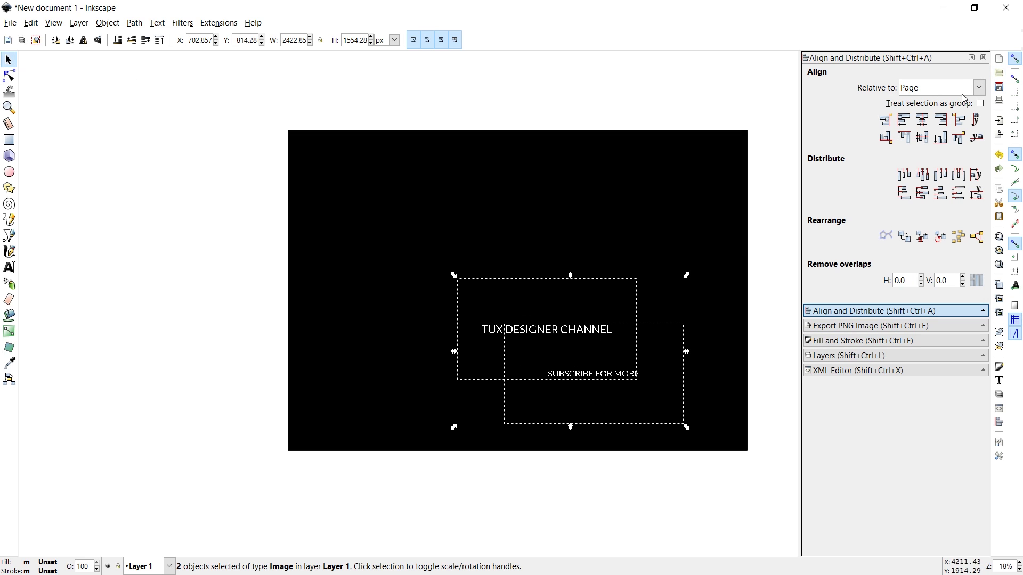
click(922, 89)
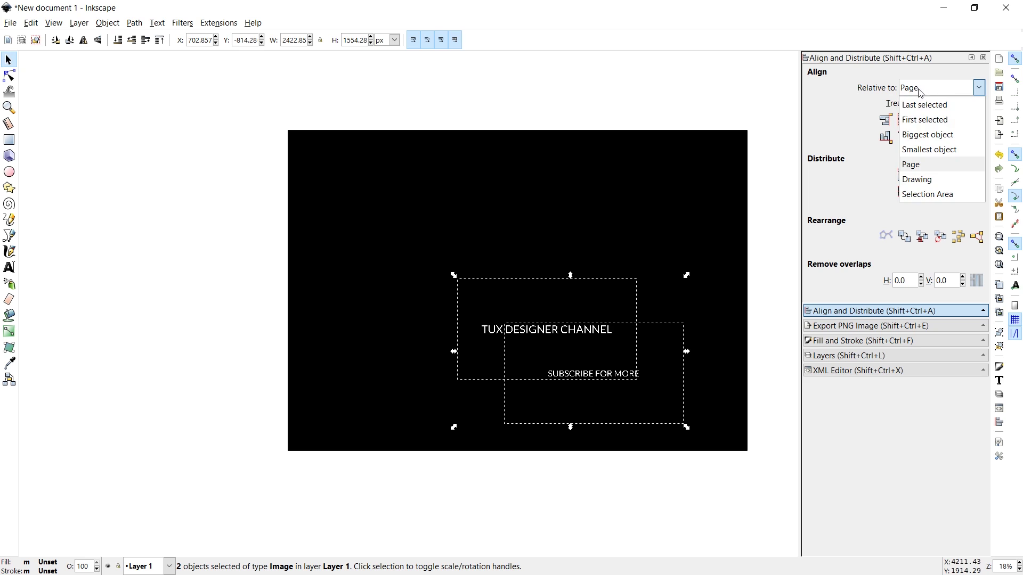
click(929, 165)
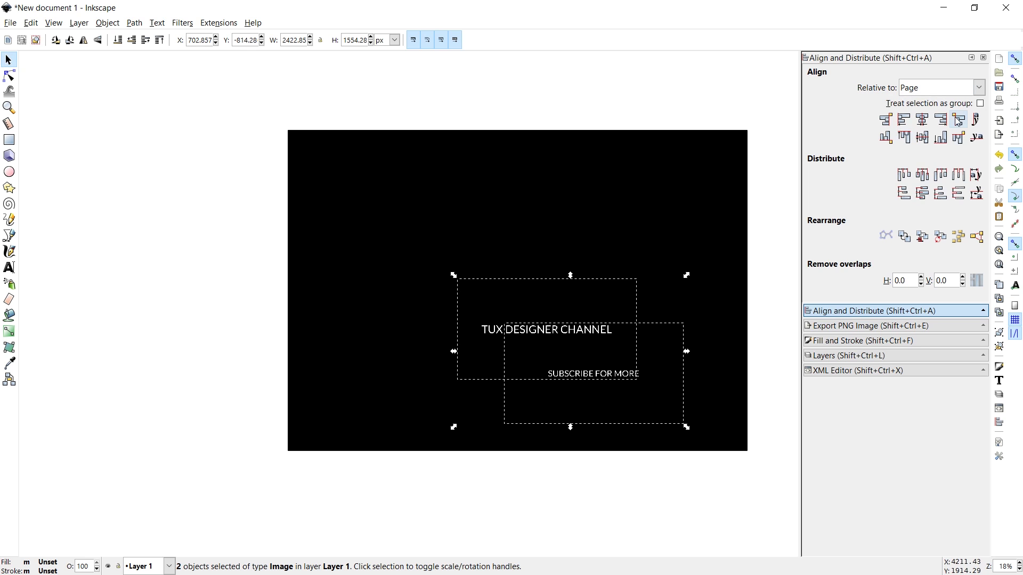
click(922, 119)
click(923, 140)
key(Escape)
Move the SUBSCRIBE FOR MORE image below the TUX DESIGNER CHANNEL title so the two lines no longer overlap.
scroll(458, 336, up, 3)
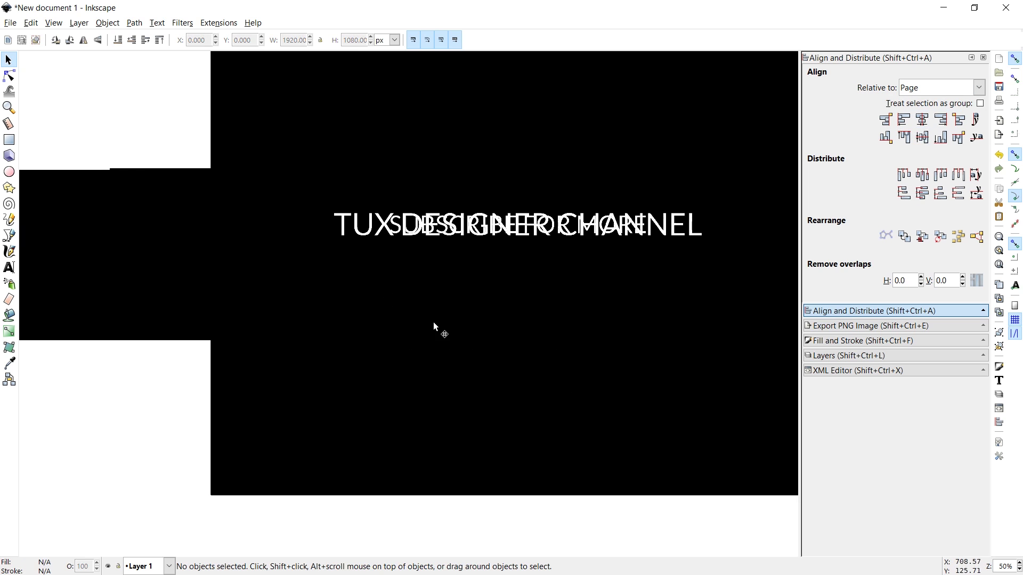
scroll(473, 294, down, 2)
scroll(484, 277, up, 1)
drag(481, 276, 471, 382)
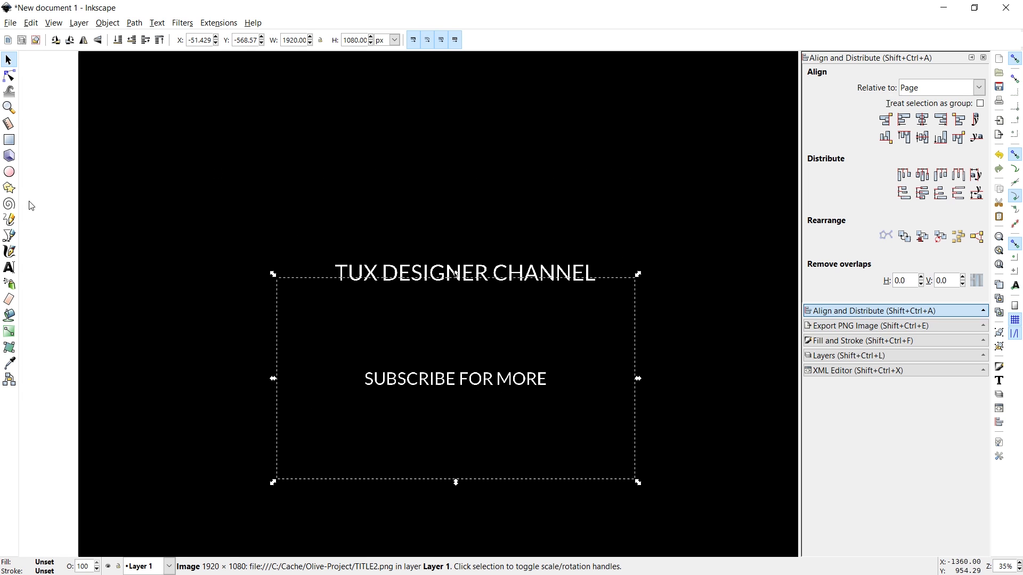
Add a sans-serif text object reading TUX DESIGNER CHANNEL just above the imported title of the same wording.
click(10, 267)
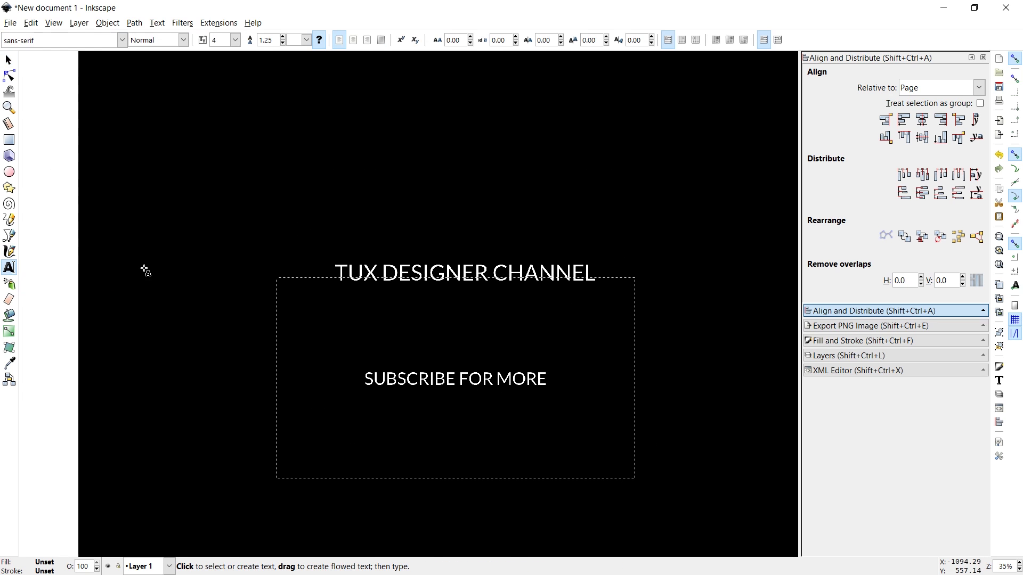
click(352, 238)
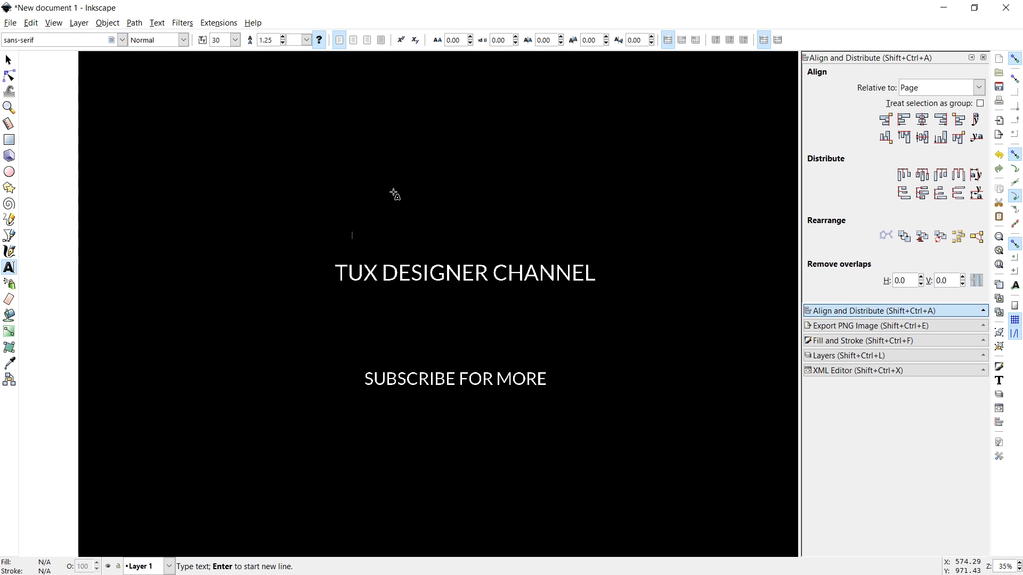
text(THANKS F)
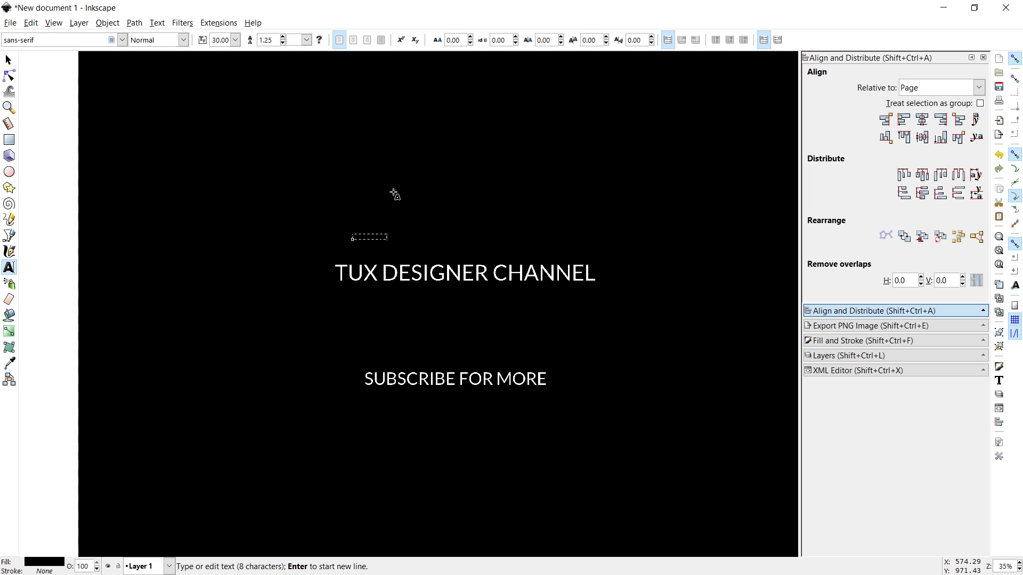
text(OR WATCHING!)
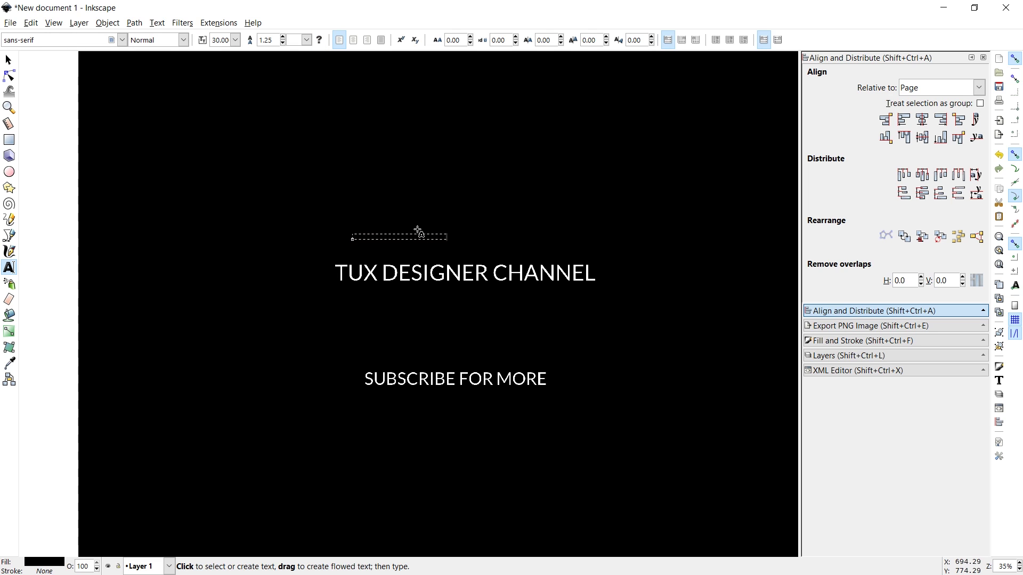
Select all characters of the new text and make its fill white by setting the HSL lightness to 255.
key(ctrl+a)
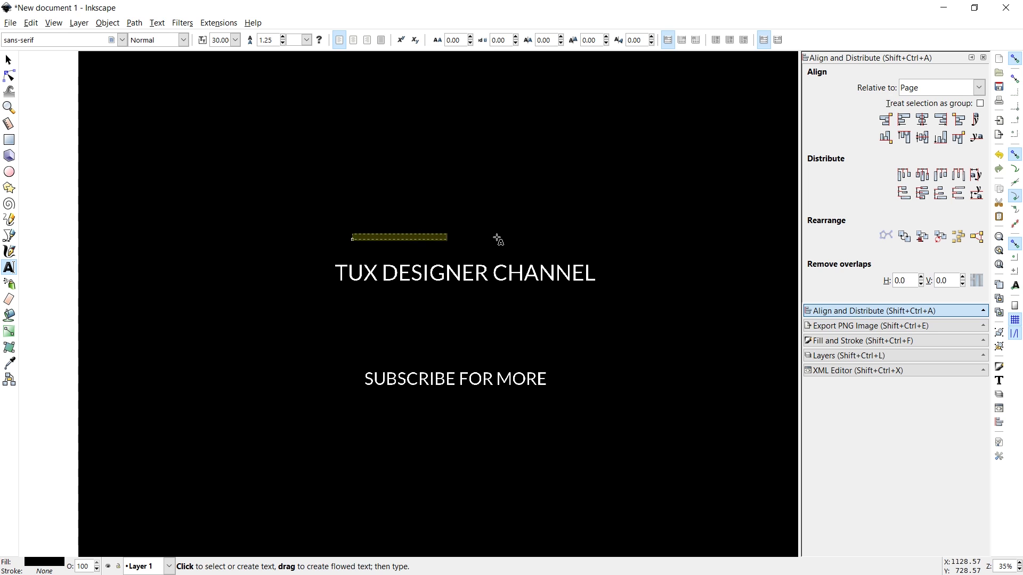
click(857, 345)
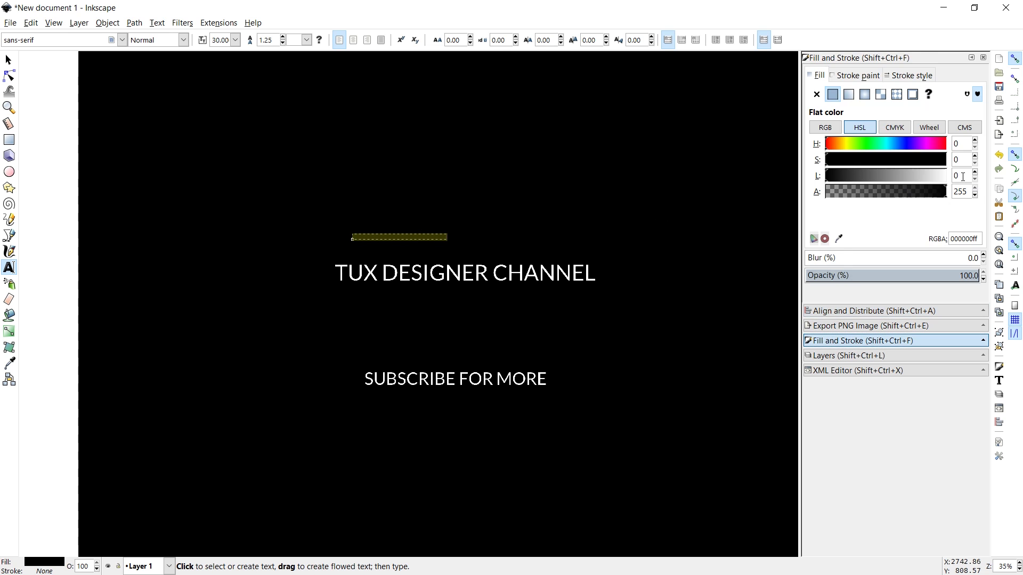
text(255)
key(Tab)
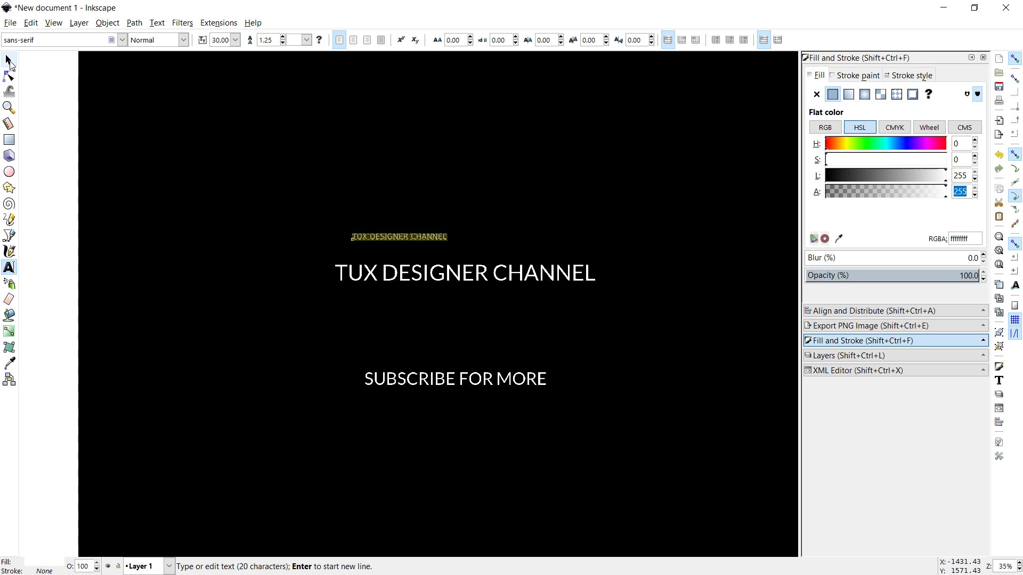
Scale the new text to about 1430 px wide and center it horizontally and vertically on the page over the imported title.
click(9, 61)
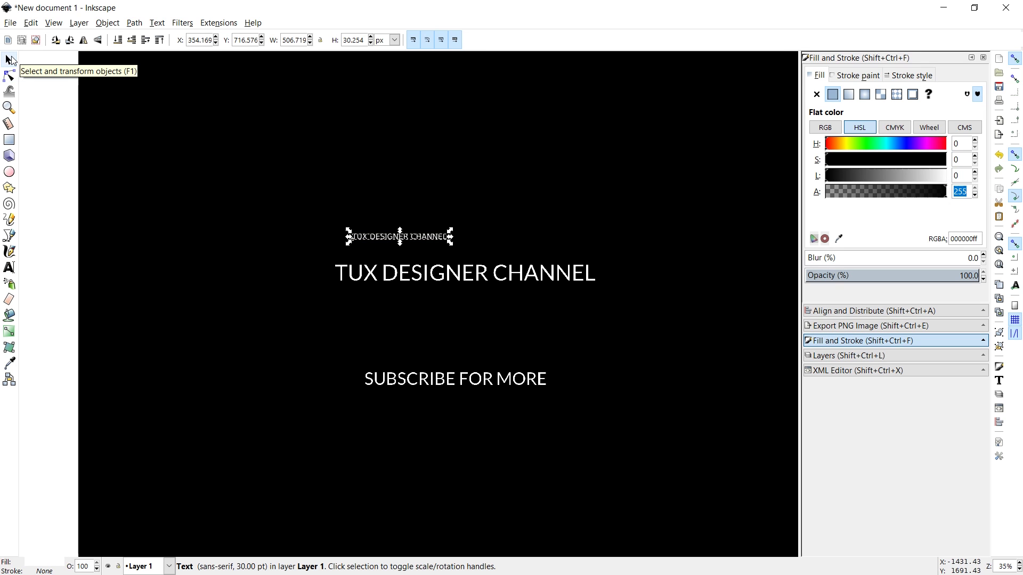
drag(450, 232, 625, 194)
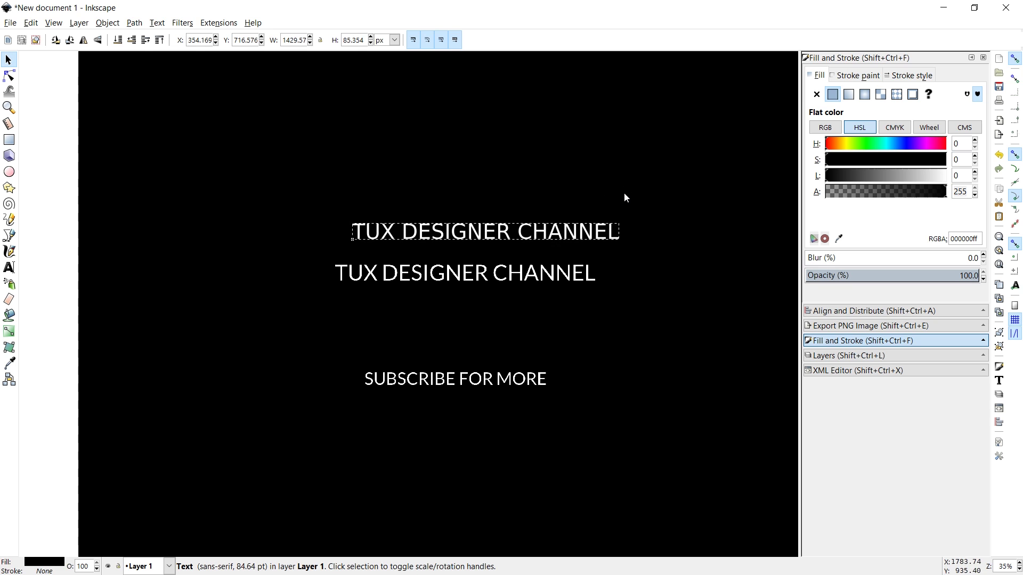
click(857, 311)
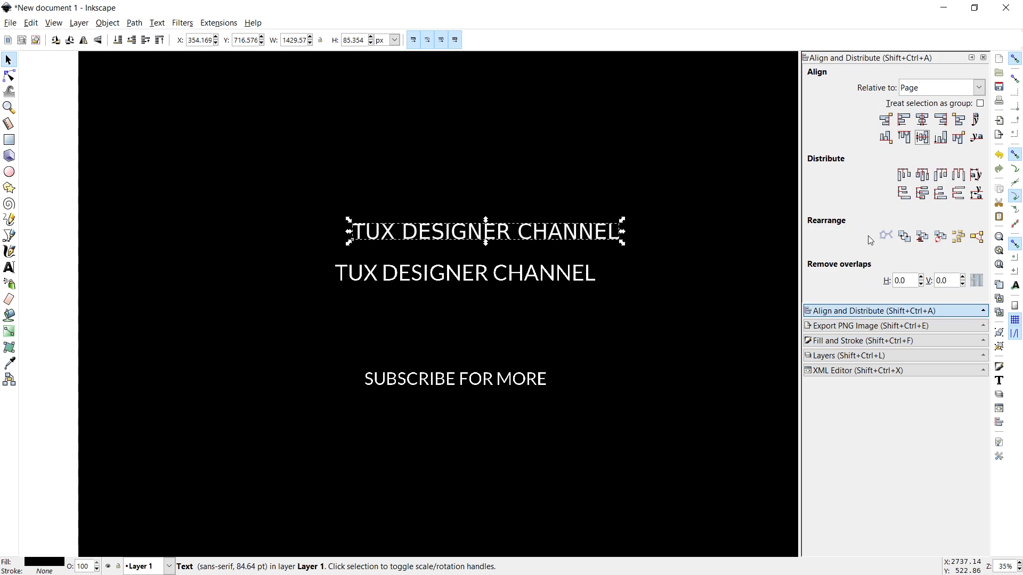
click(924, 120)
scroll(435, 285, up, 2)
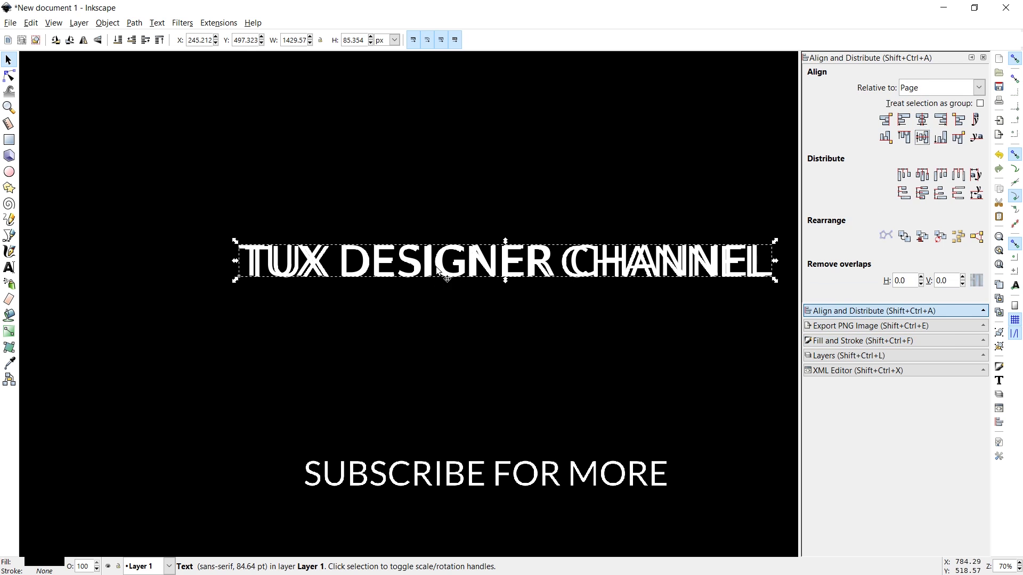
drag(545, 262, 495, 265)
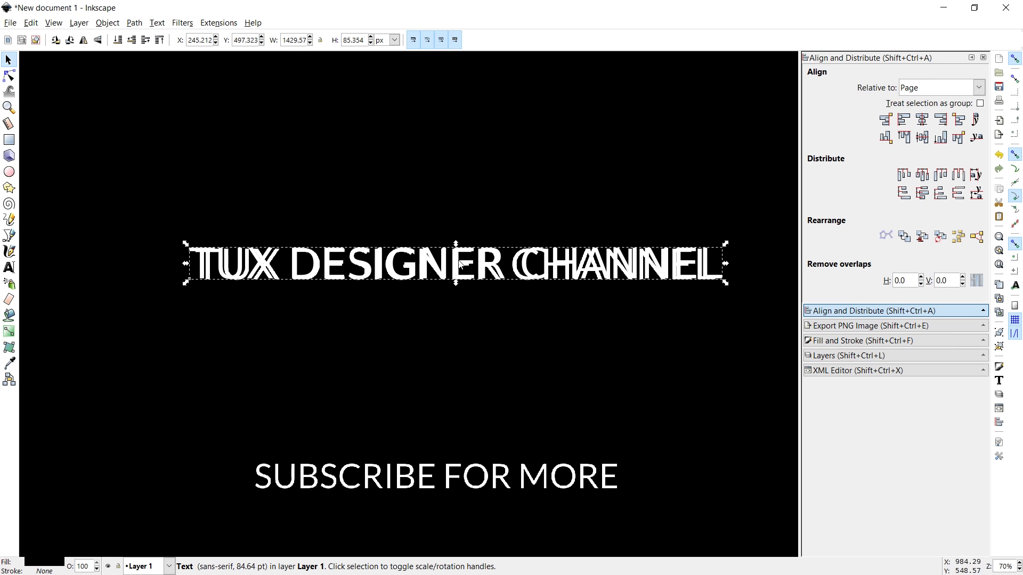
Set the TUX DESIGNER CHANNEL text's letter spacing to 5.96 and its text alignment to centered.
double_click(398, 268)
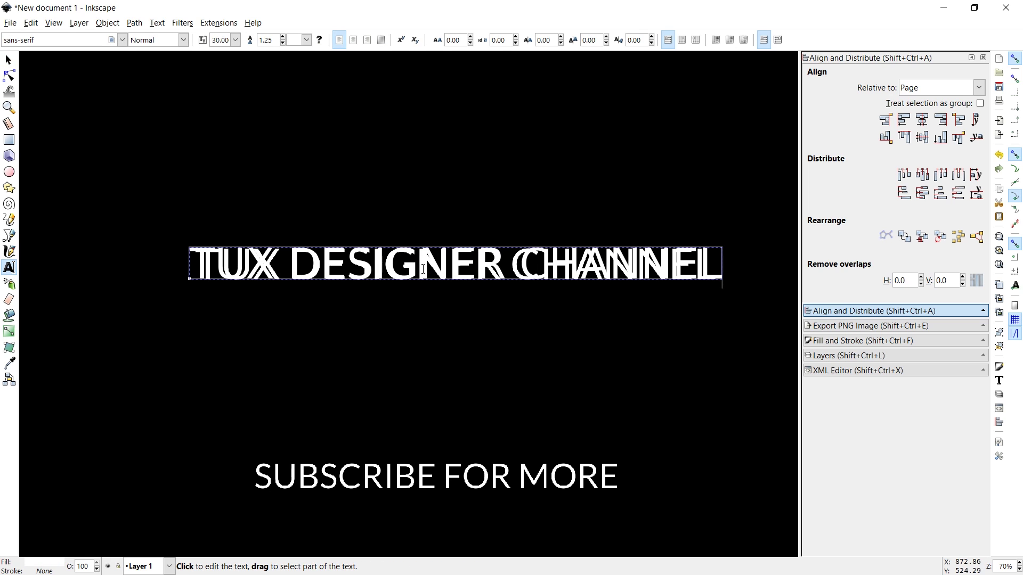
key(ctrl+a)
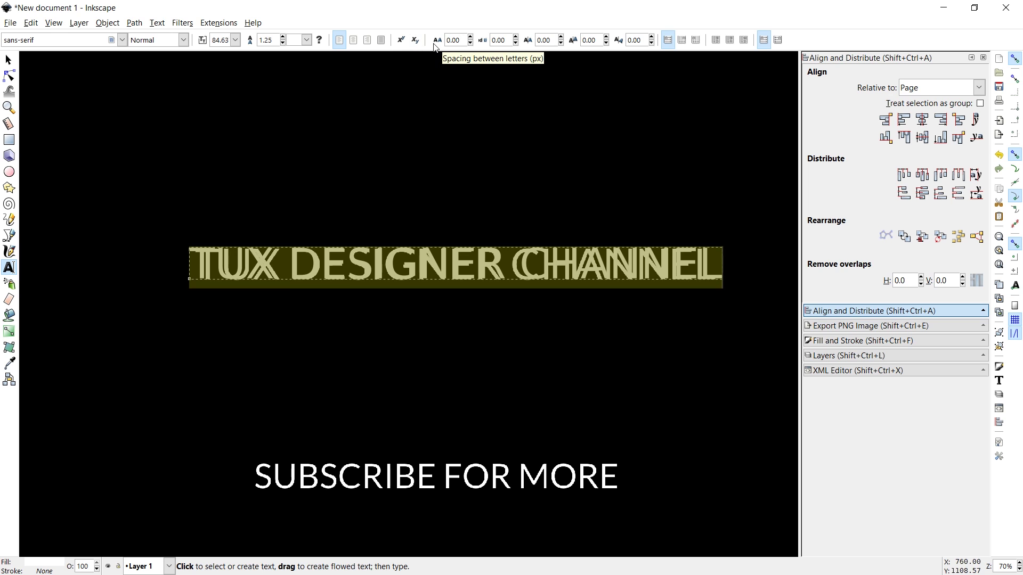
click(471, 37)
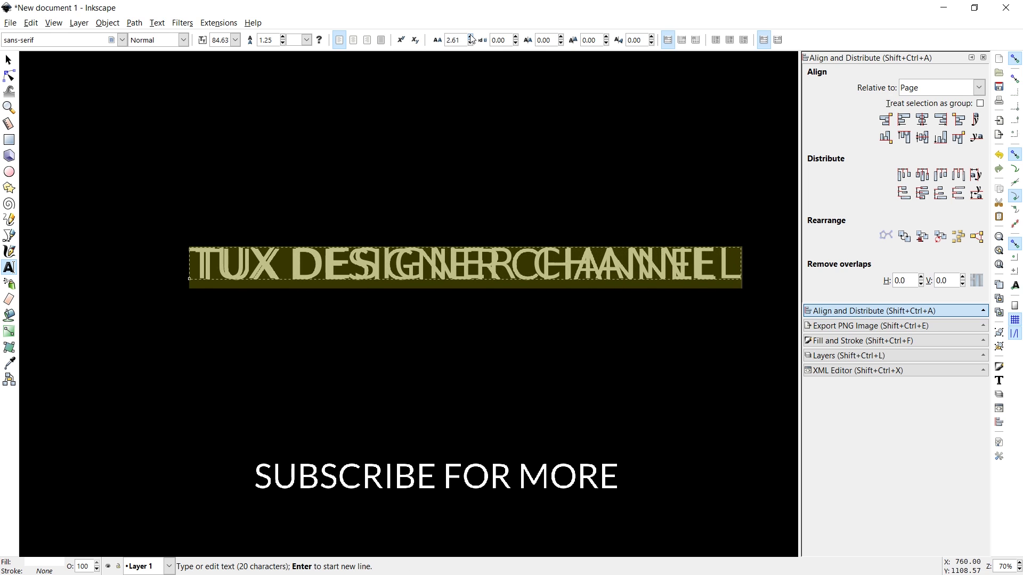
click(471, 37)
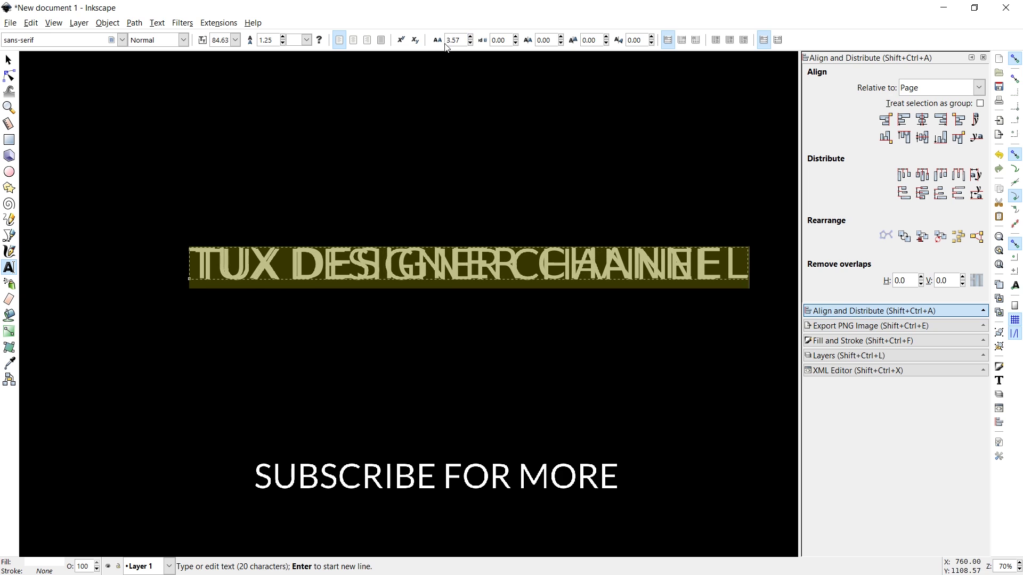
click(357, 39)
click(469, 37)
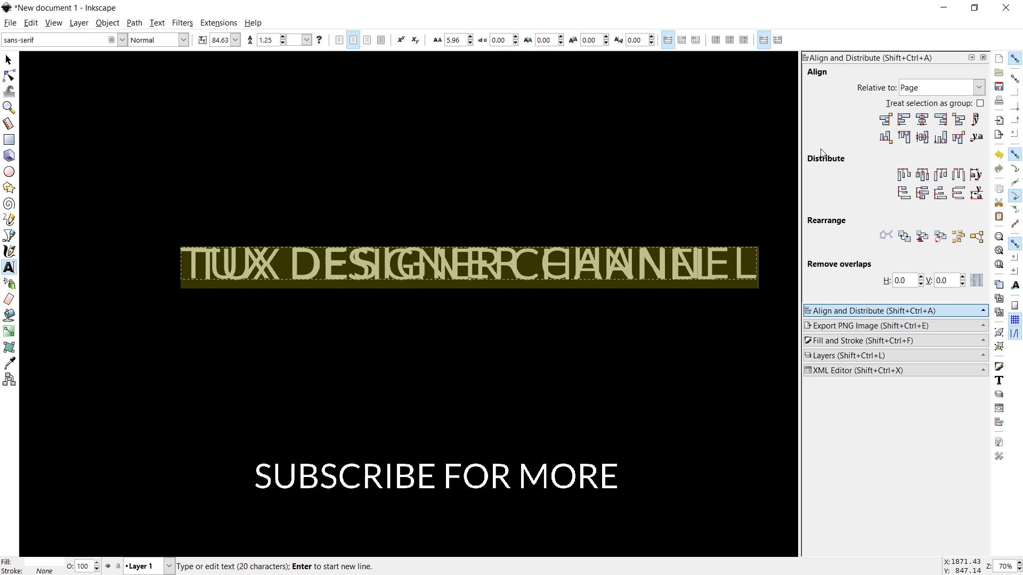
Center the letter-spaced text horizontally on the page again and leave text editing.
click(918, 123)
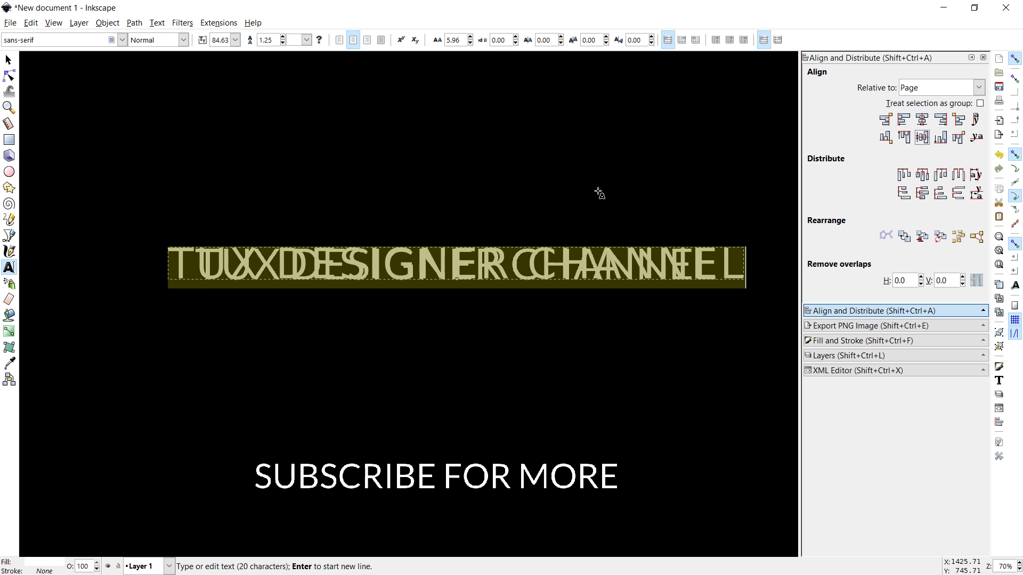
click(10, 73)
click(8, 60)
click(316, 188)
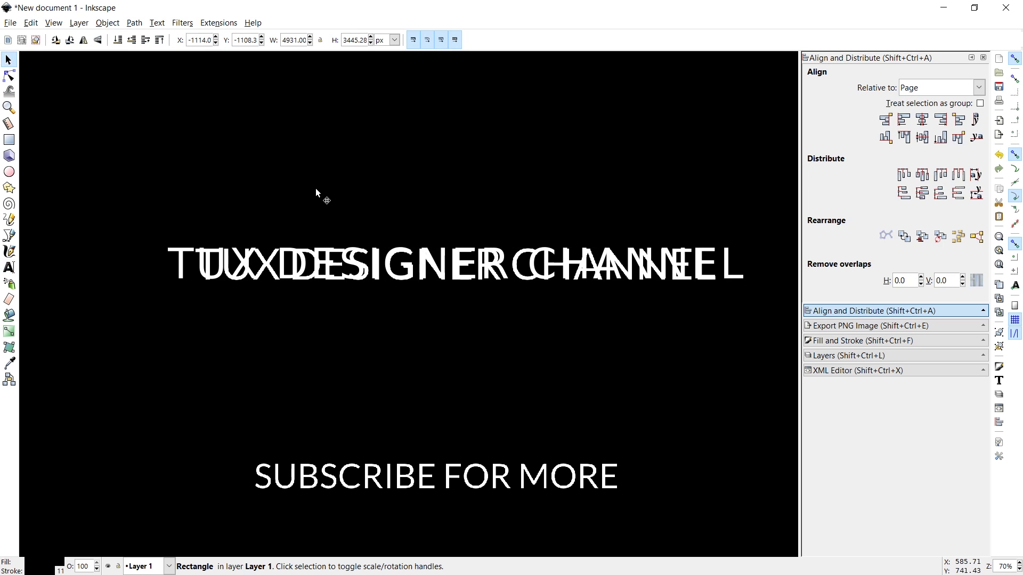
Move the letter-spaced text down off the imported TITLE1.png title and delete that image.
drag(286, 257, 302, 310)
click(317, 258)
click(292, 261)
click(293, 259)
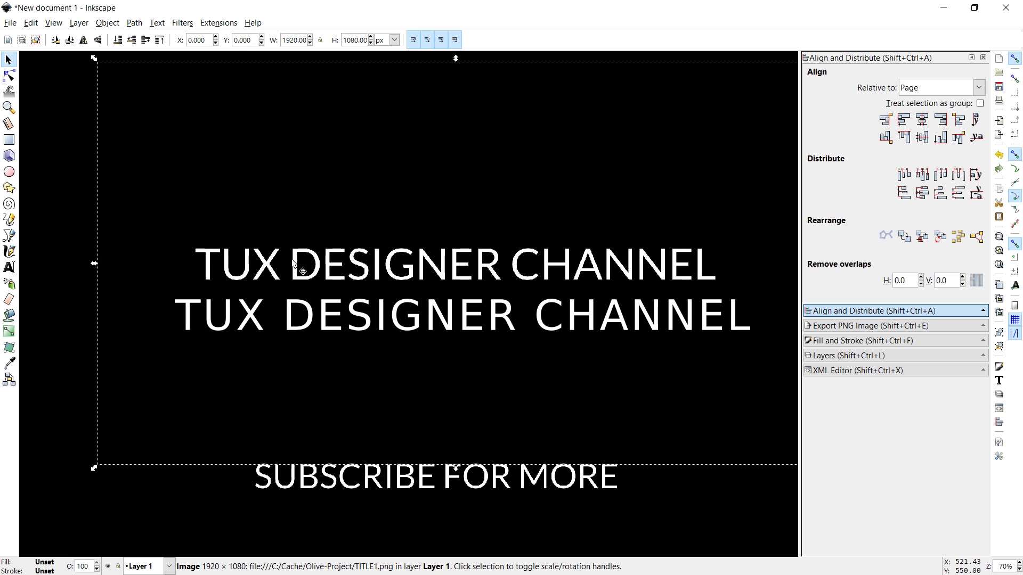
key(Delete)
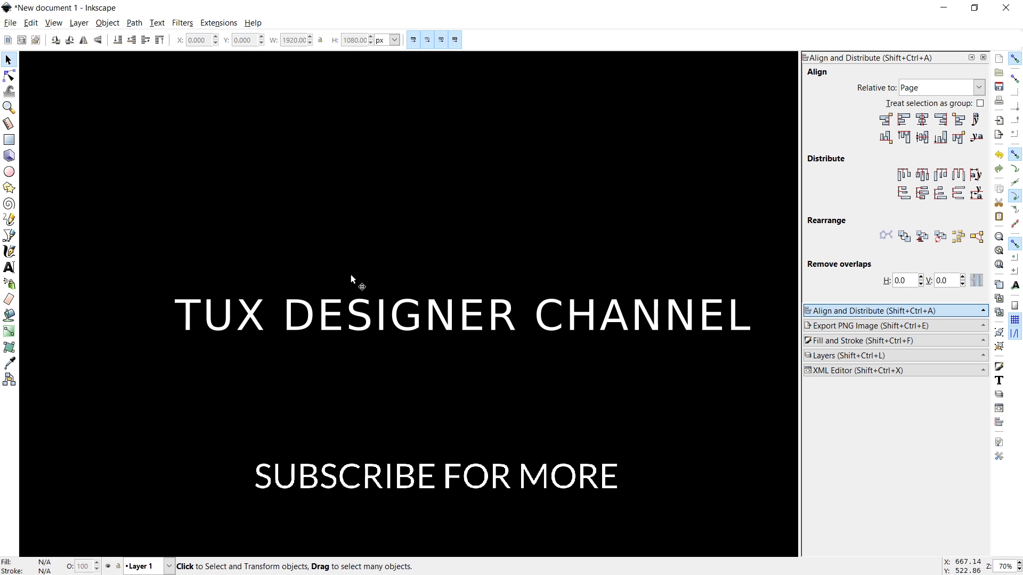
Center the TUX DESIGNER CHANNEL text on the page again and set its letter spacing to 8.
click(327, 307)
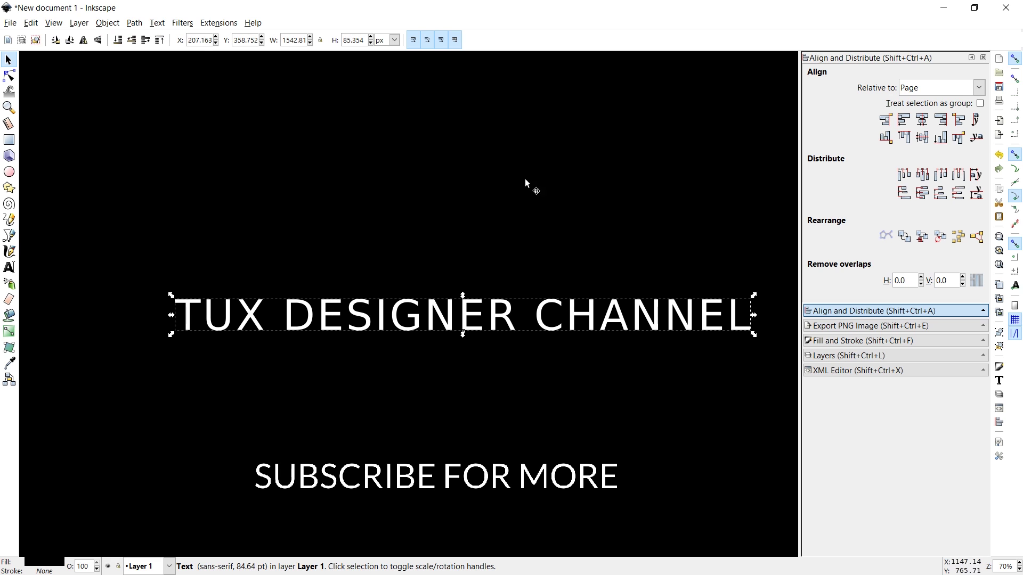
click(918, 141)
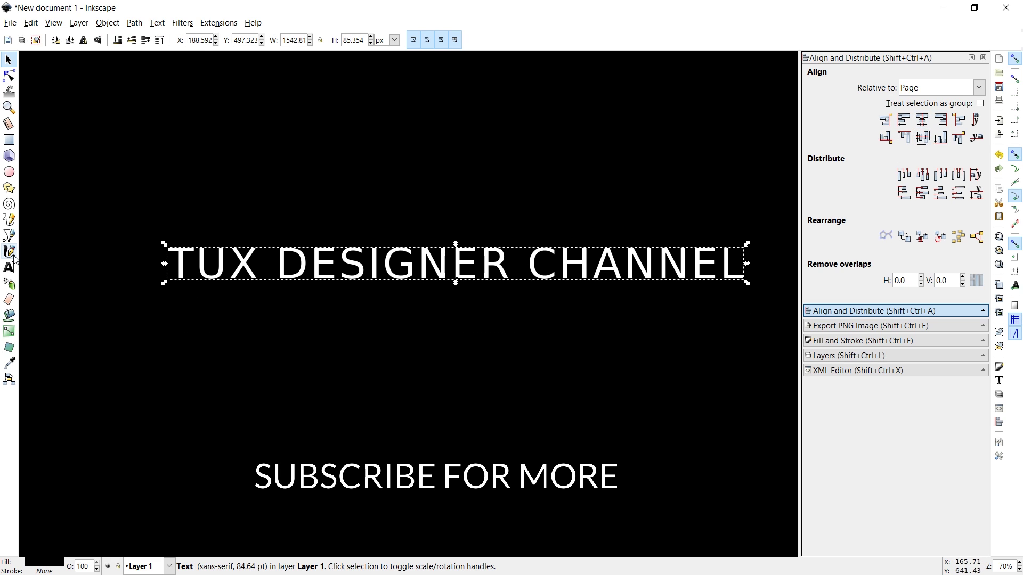
click(9, 267)
double_click(188, 265)
triple_click(187, 264)
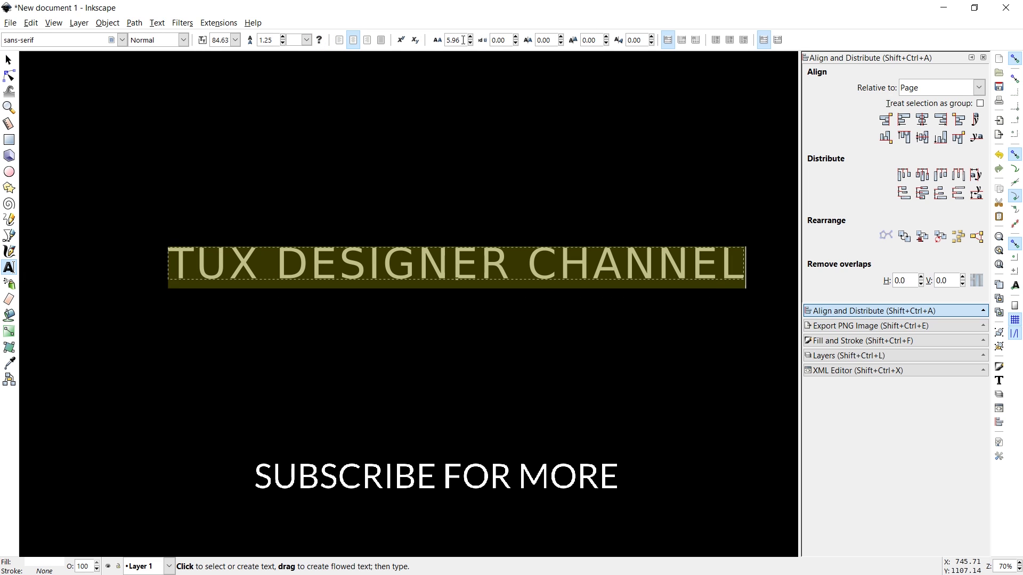
click(470, 38)
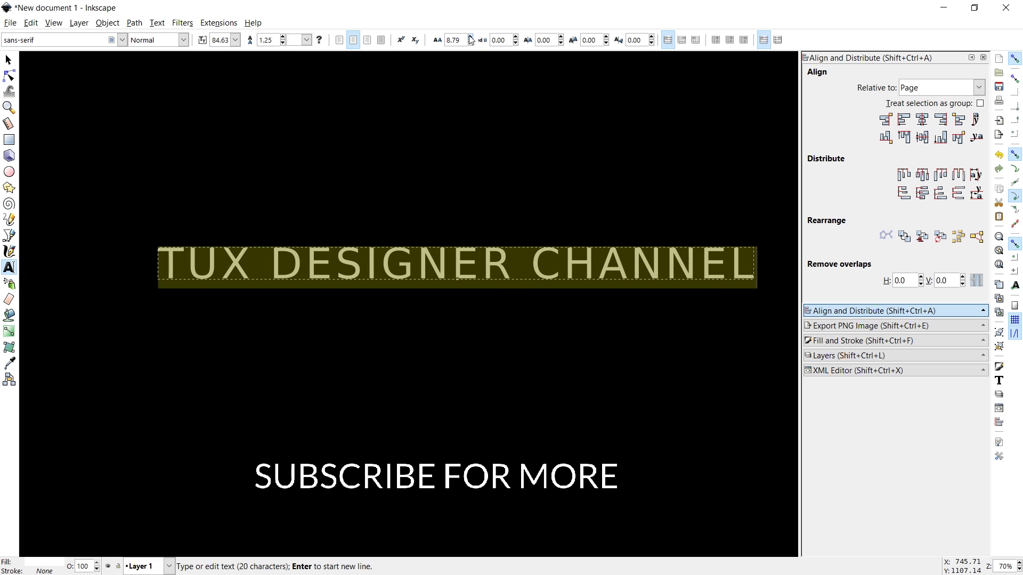
double_click(462, 39)
text(8)
key(Return)
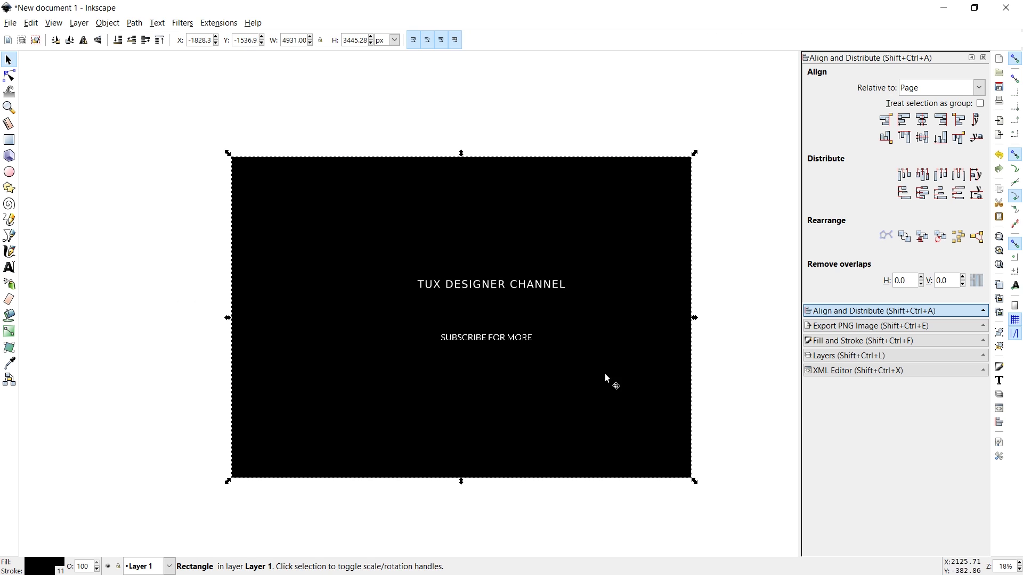
Move the black background rectangle and the TITLE2.png image off the page, leaving only the white text on it.
drag(641, 205, 261, 235)
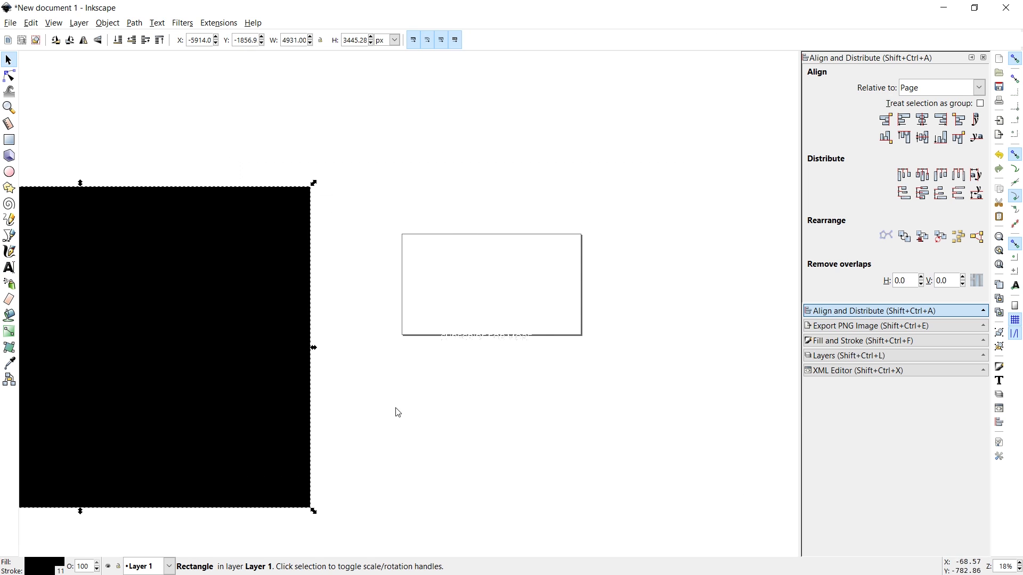
click(464, 337)
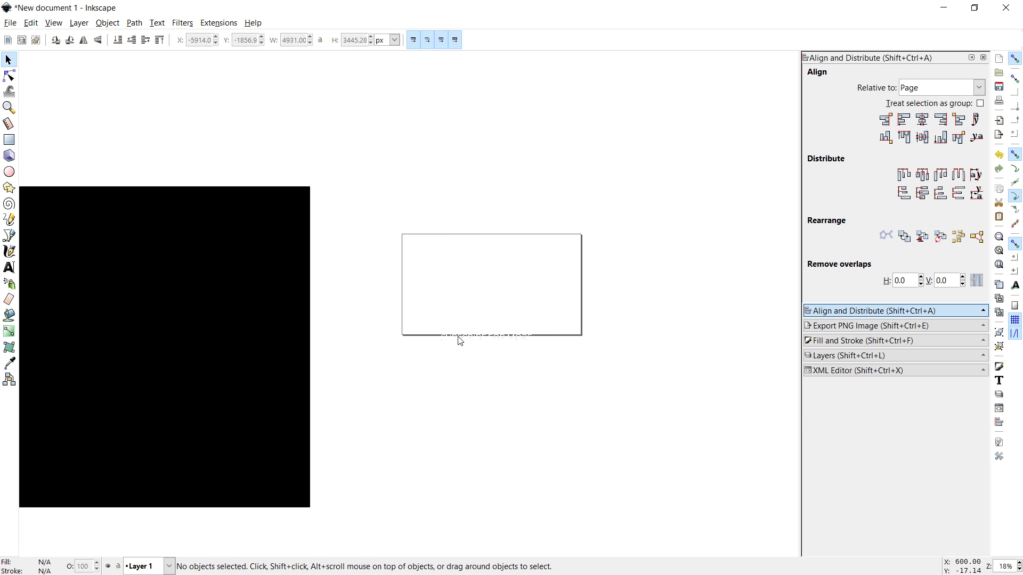
drag(456, 338, 434, 342)
drag(392, 377, 538, 296)
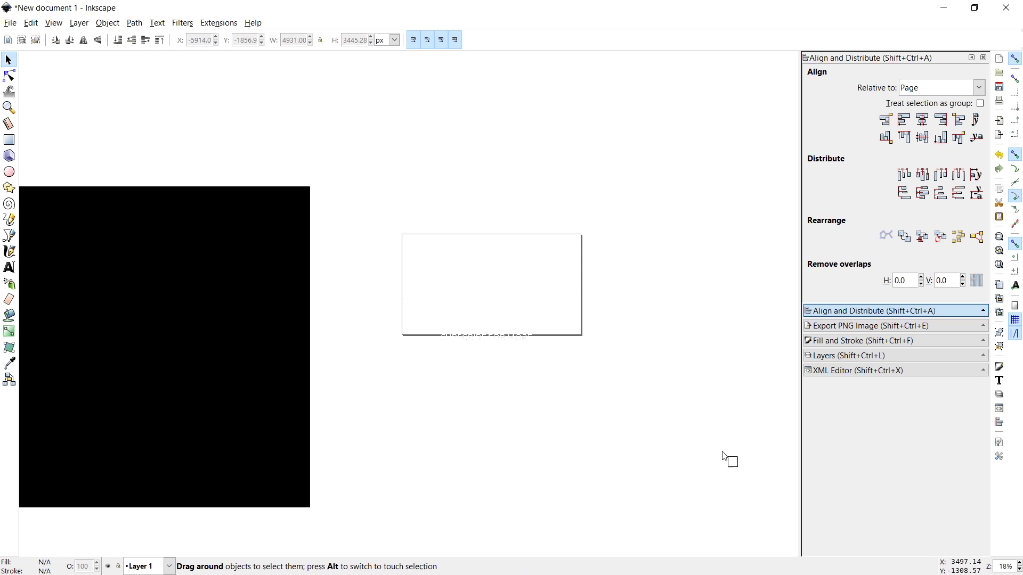
drag(738, 468, 319, 257)
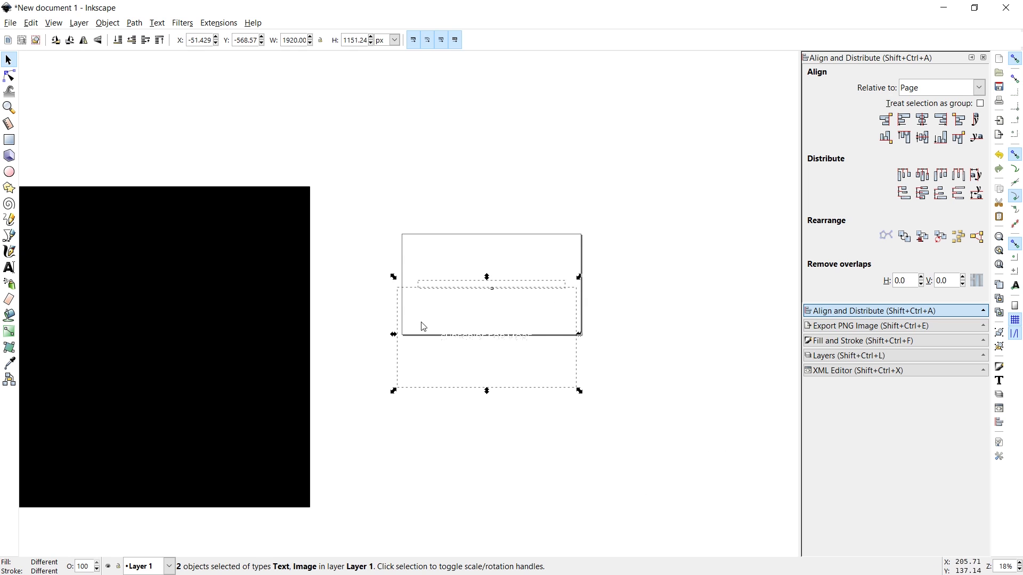
shift+click(468, 290)
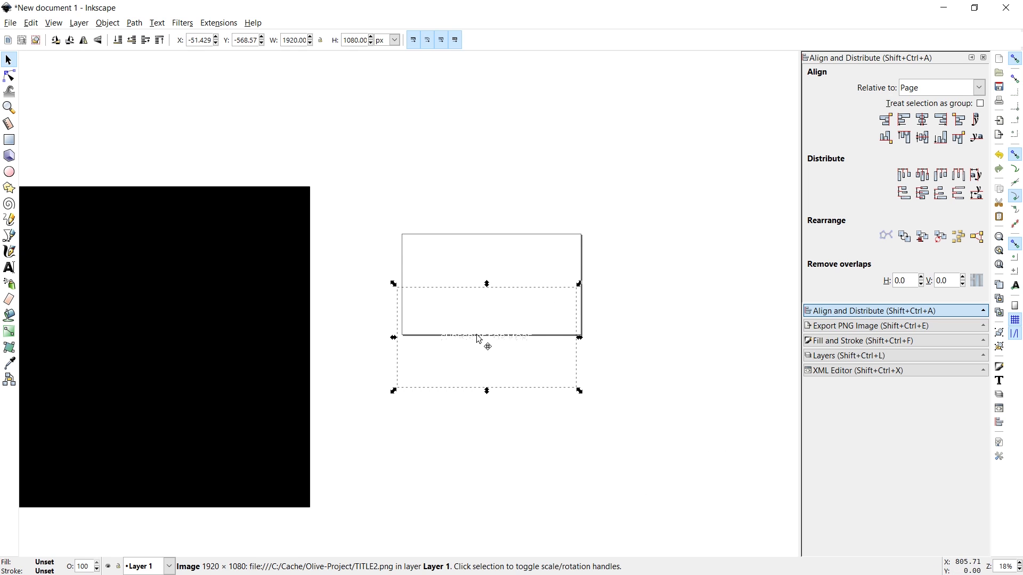
drag(479, 340, 247, 335)
click(436, 164)
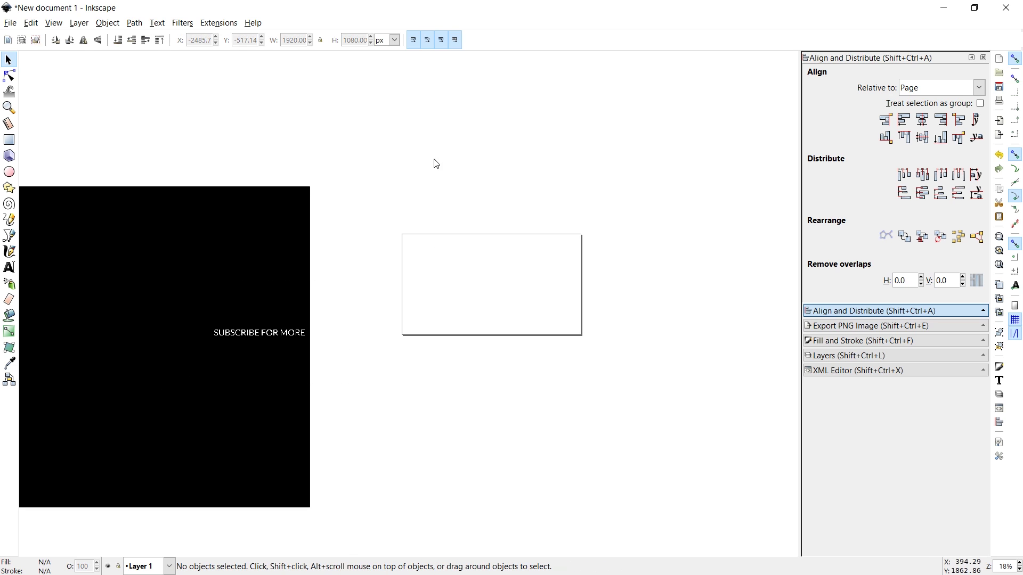
Export the page area as GOODTITLE1.png in the Olive-Project folder at 1920 by 1080 pixels.
click(10, 23)
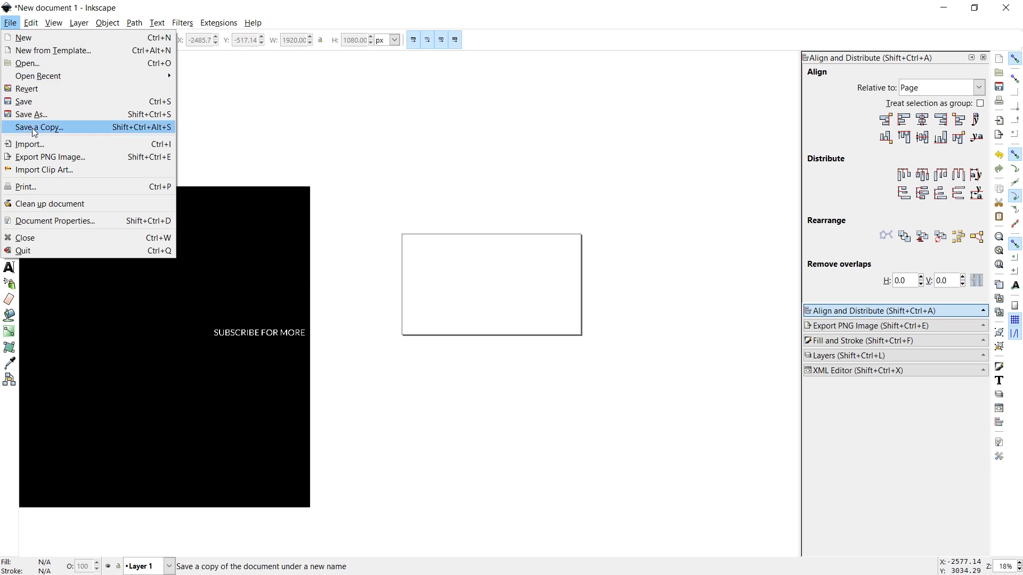
click(65, 161)
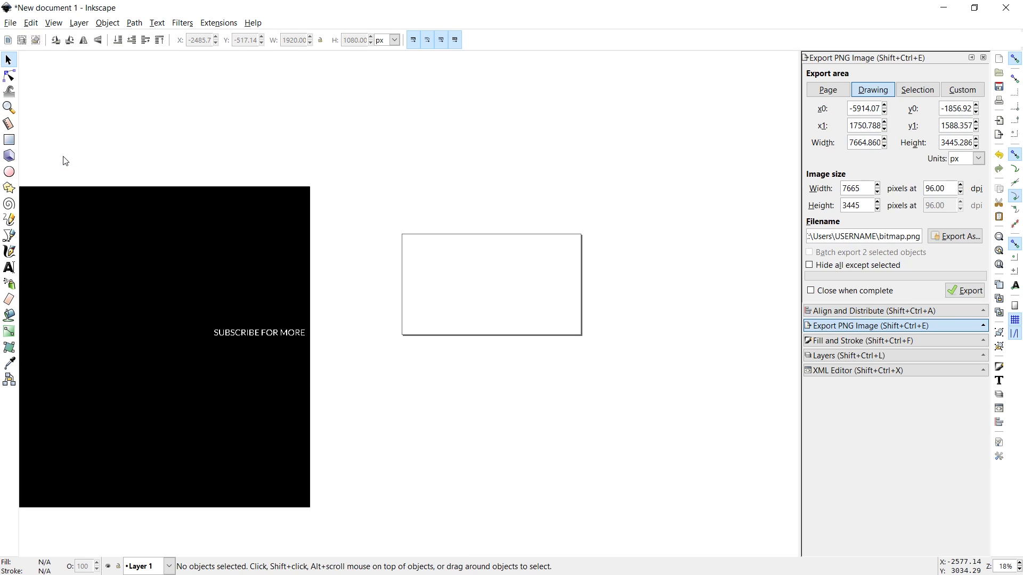
click(828, 91)
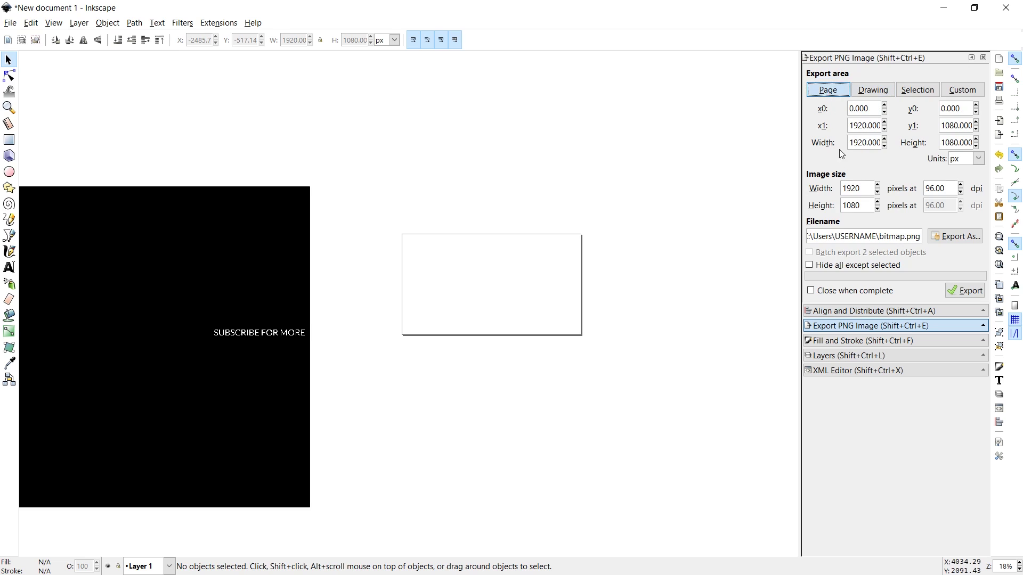
click(954, 238)
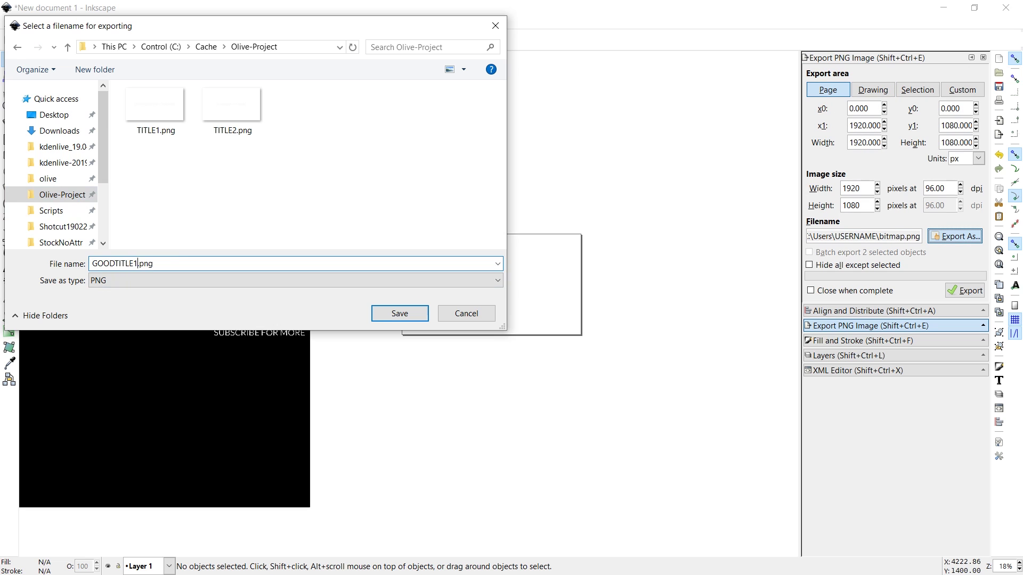
text(GOODTITLE1)
key(Return)
click(965, 291)
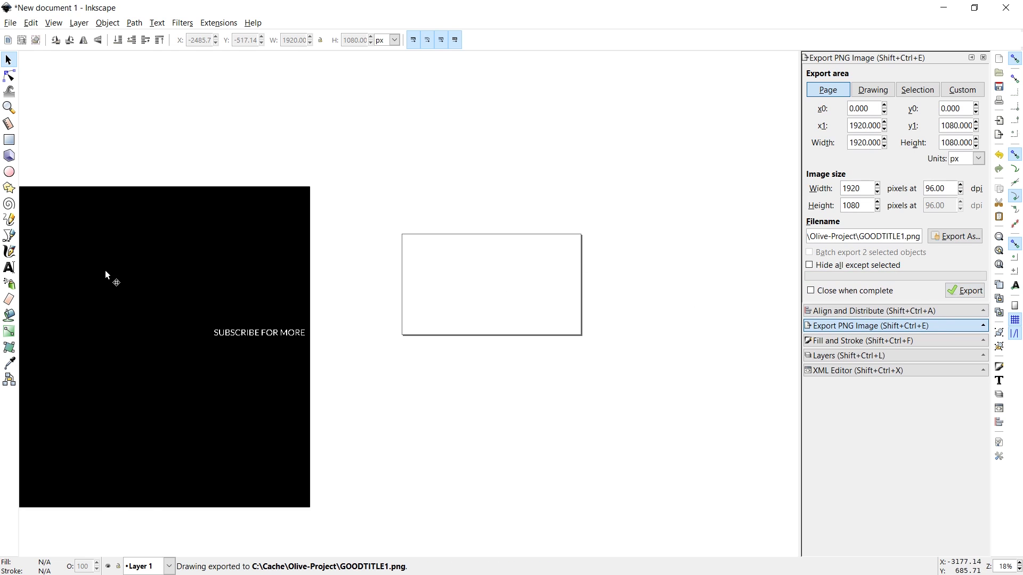
Move the black rectangle back behind the page and center the TITLE2.png image horizontally and vertically on the page.
drag(105, 271, 466, 256)
drag(279, 339, 253, 334)
drag(111, 266, 360, 421)
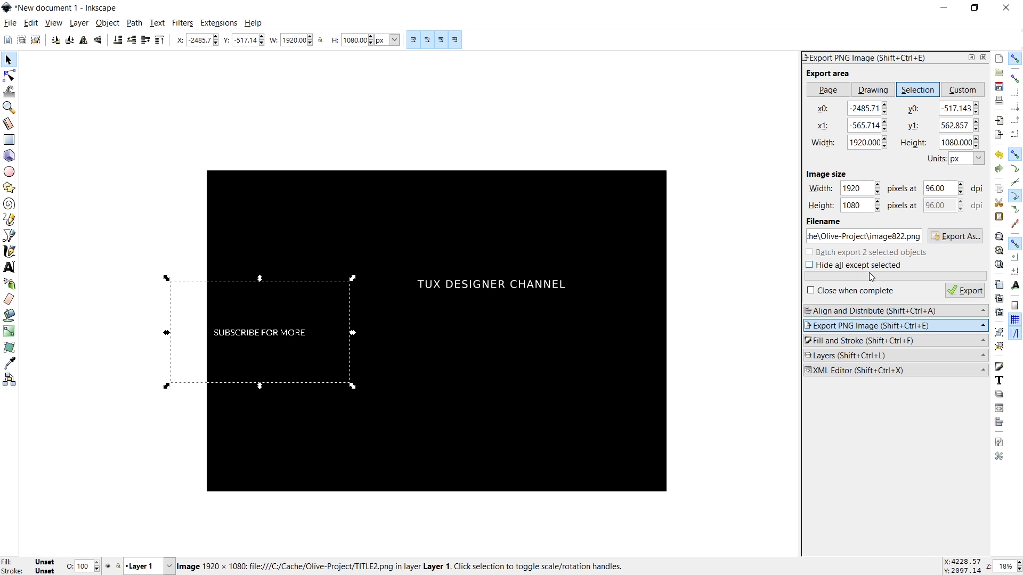
click(884, 311)
click(922, 120)
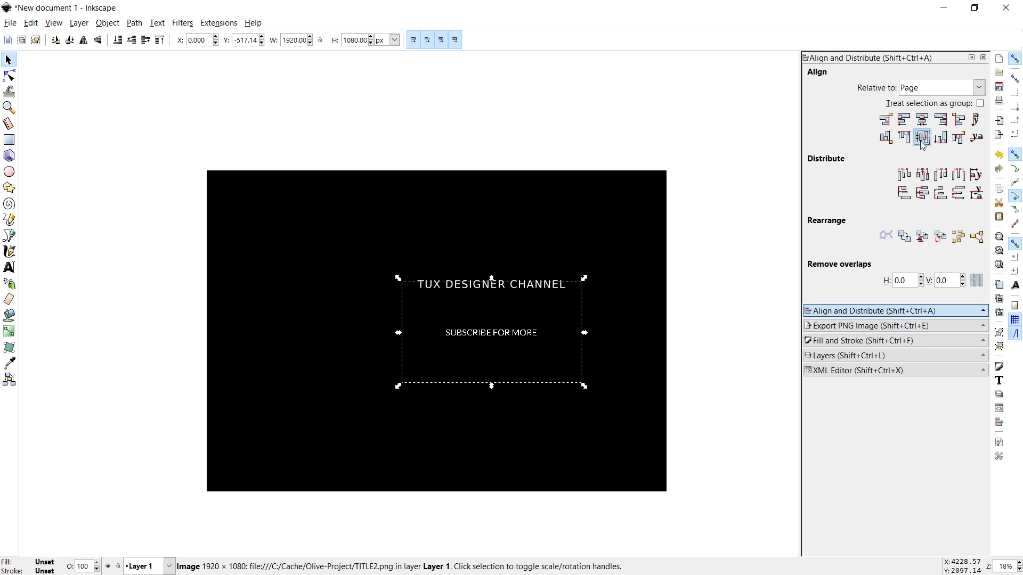
click(922, 137)
Scale the TUX DESIGNER CHANNEL text down to about 1147 px wide and center it over the SUBSCRIBE FOR MORE image.
ctrl+scroll(532, 266, up, 3)
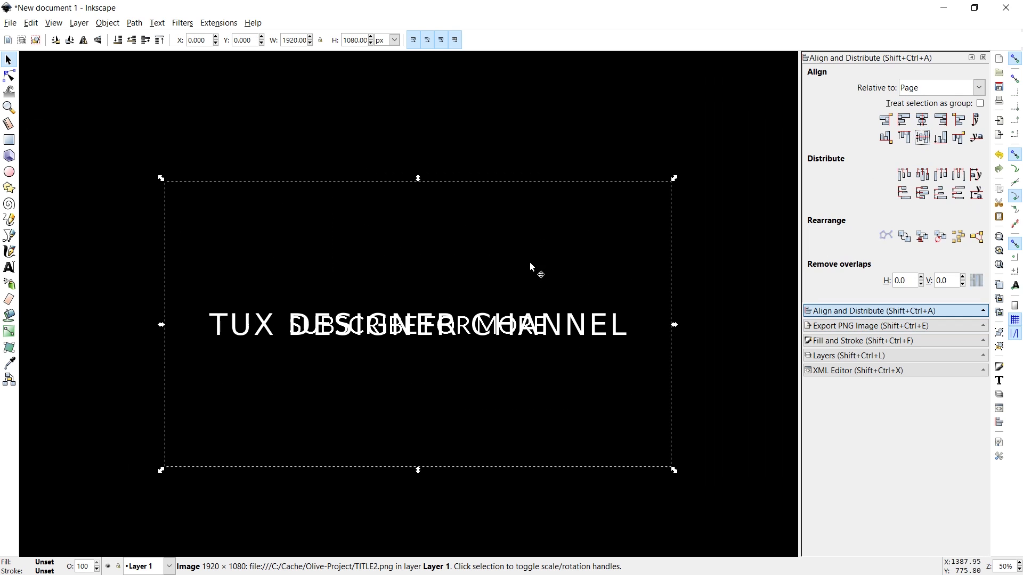
click(568, 325)
click(570, 325)
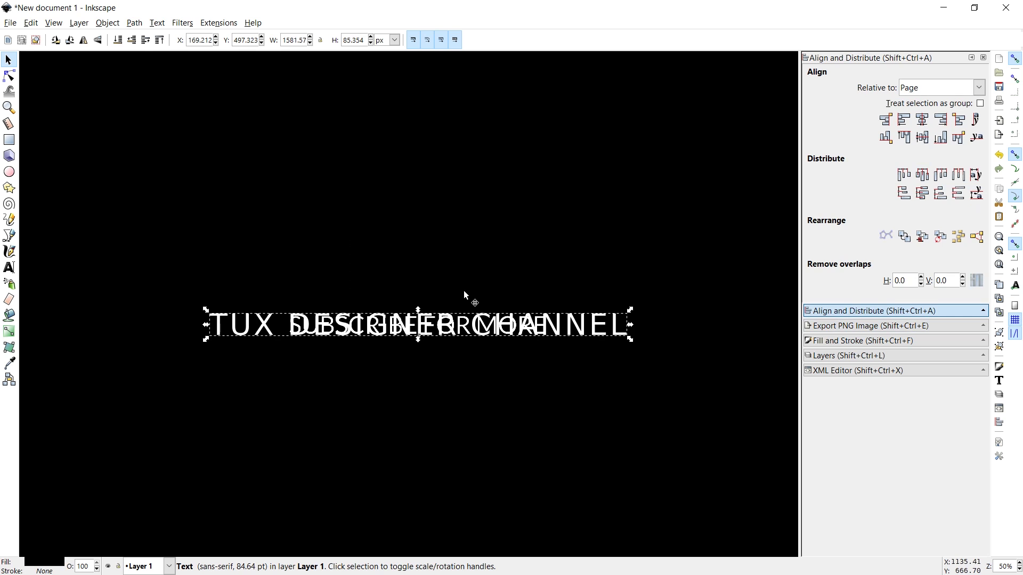
ctrl+scroll(464, 295, up, 1)
drag(692, 321, 711, 323)
drag(638, 338, 613, 345)
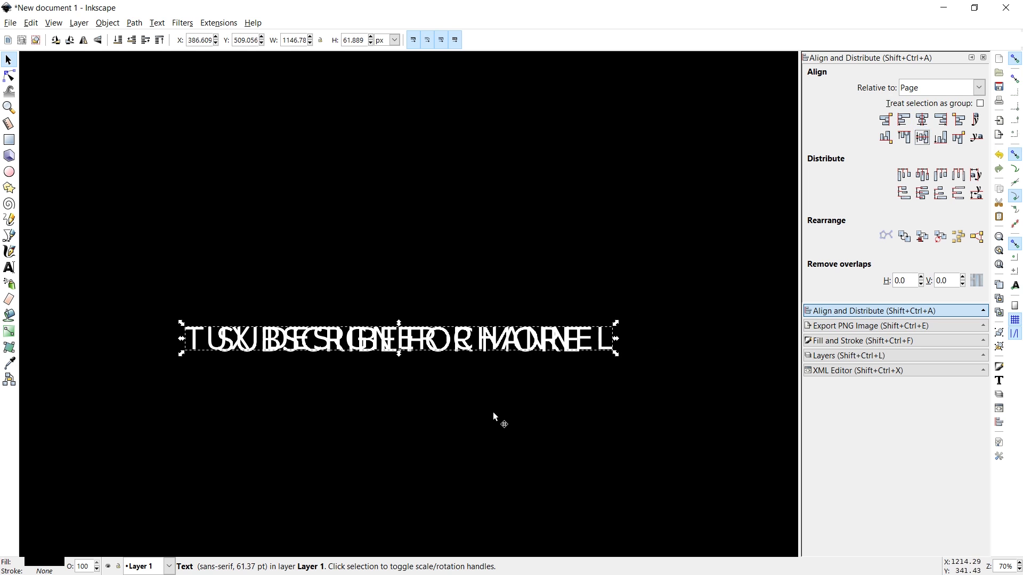
Move the scaled text down off the SUBSCRIBE FOR MORE title and delete the imported TITLE2.png image.
ctrl+scroll(493, 417, up, 2)
ctrl+scroll(621, 270, down, 2)
click(641, 279)
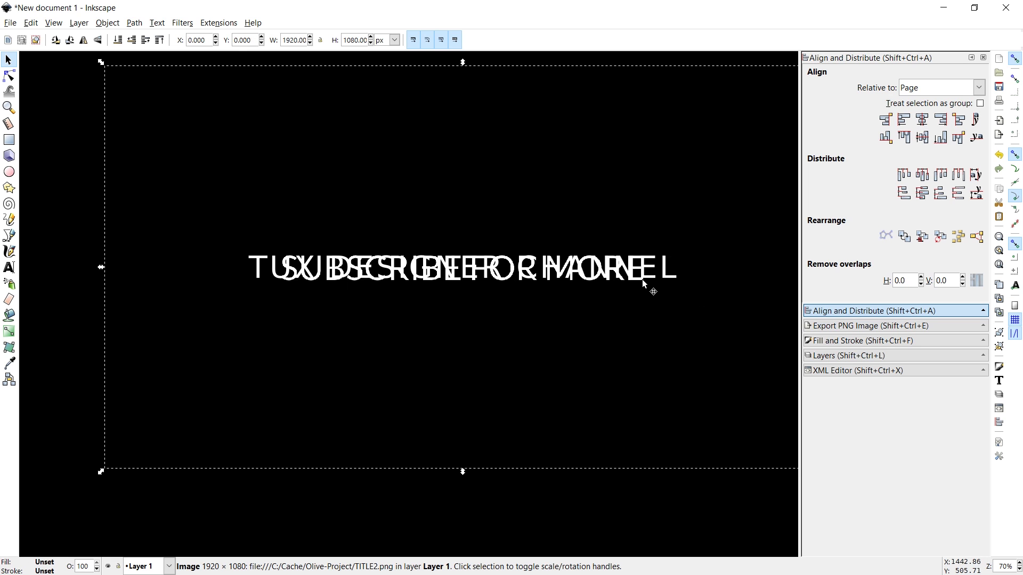
drag(637, 284, 638, 335)
drag(612, 237, 615, 350)
click(617, 276)
key(Delete)
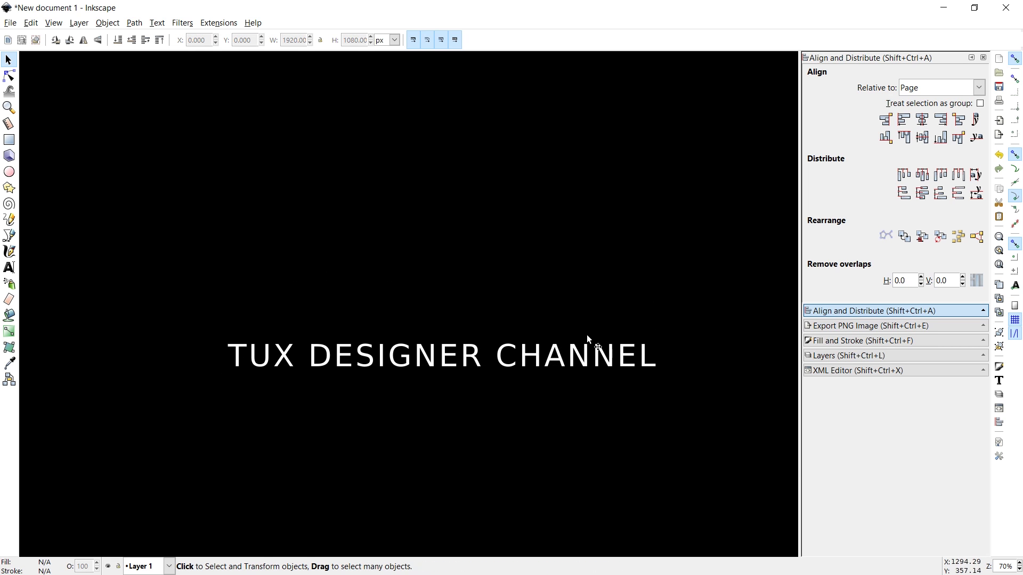
Center the remaining text horizontally and vertically on the page and set its letter spacing to 3.
click(597, 363)
click(615, 357)
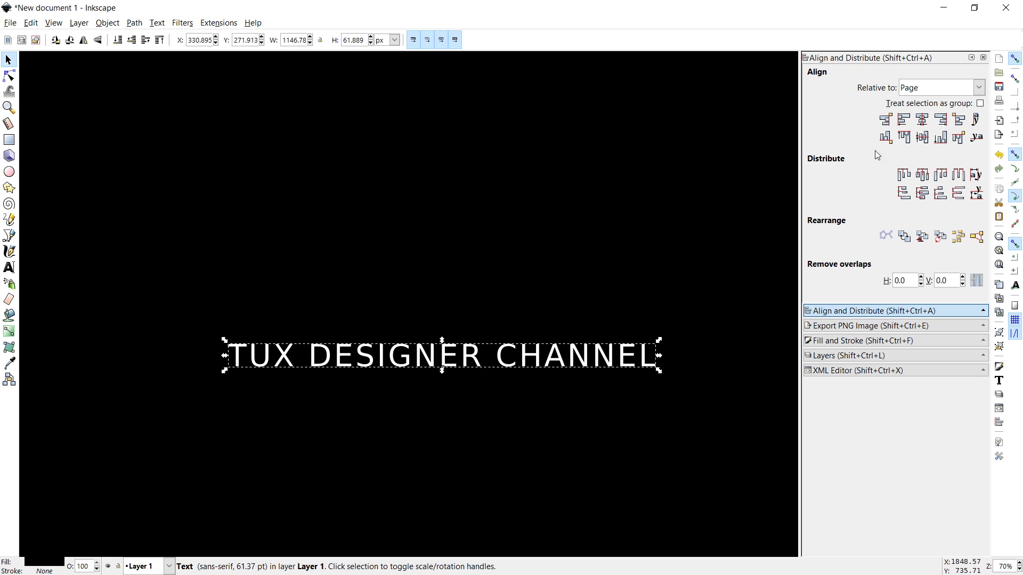
click(922, 120)
click(922, 138)
key(t)
key(ctrl+a)
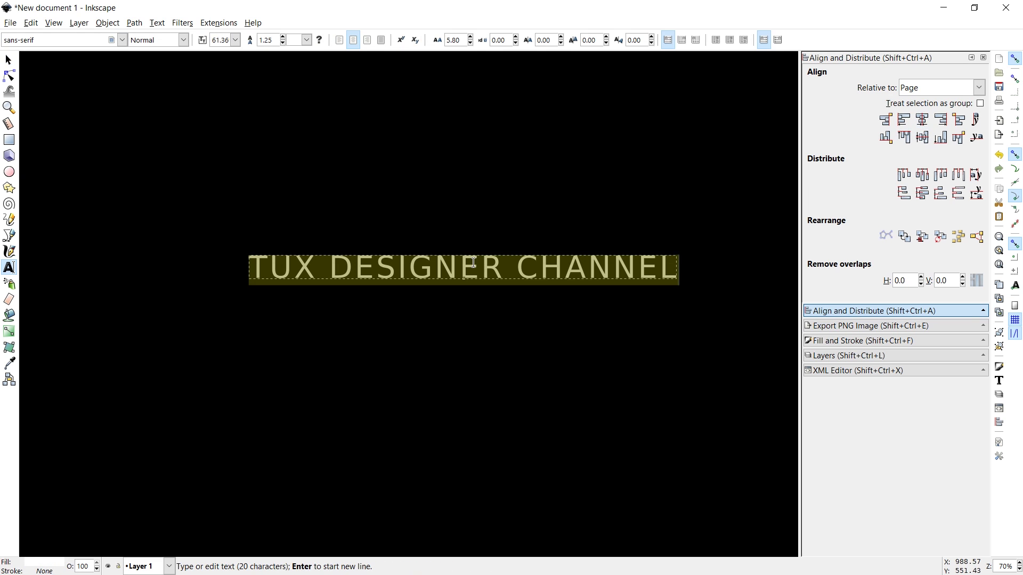
click(437, 40)
text(3)
key(Return)
key(F1)
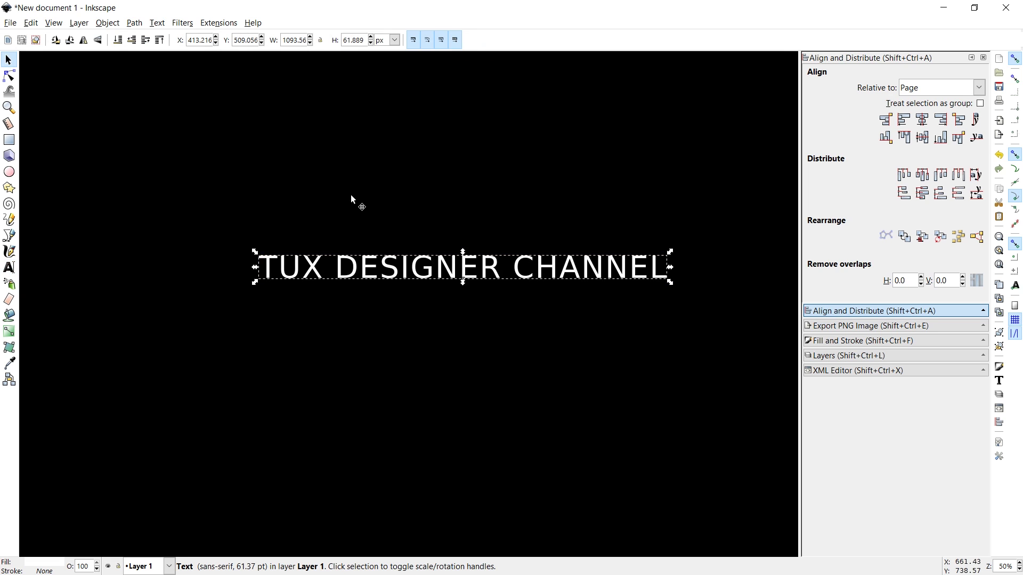
Delete the black background rectangle behind the page.
scroll(351, 198, down, 3)
click(375, 168)
key(Delete)
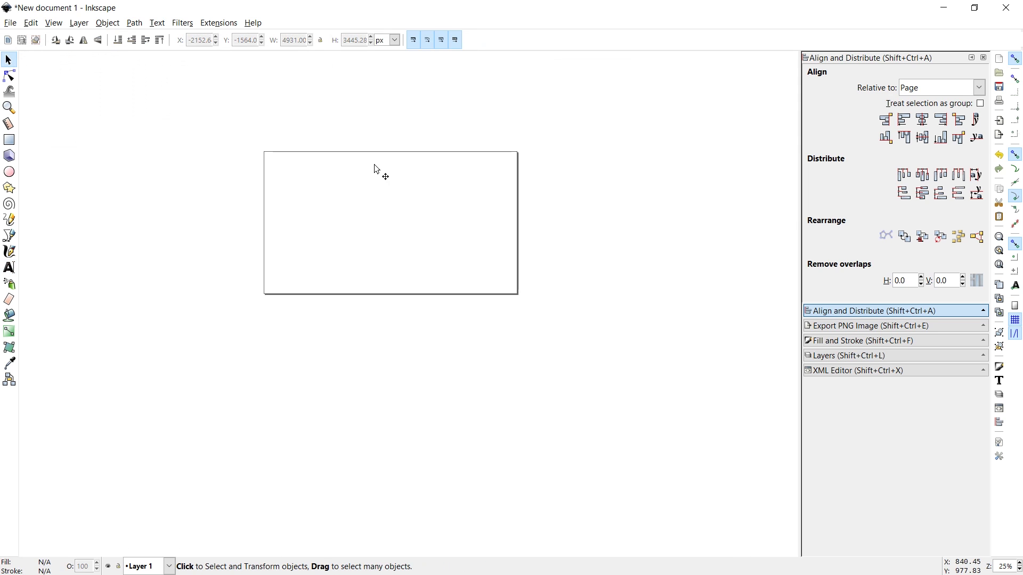
Export the page area as GOODTITLE2.png in the Olive-Project folder.
click(848, 327)
click(835, 87)
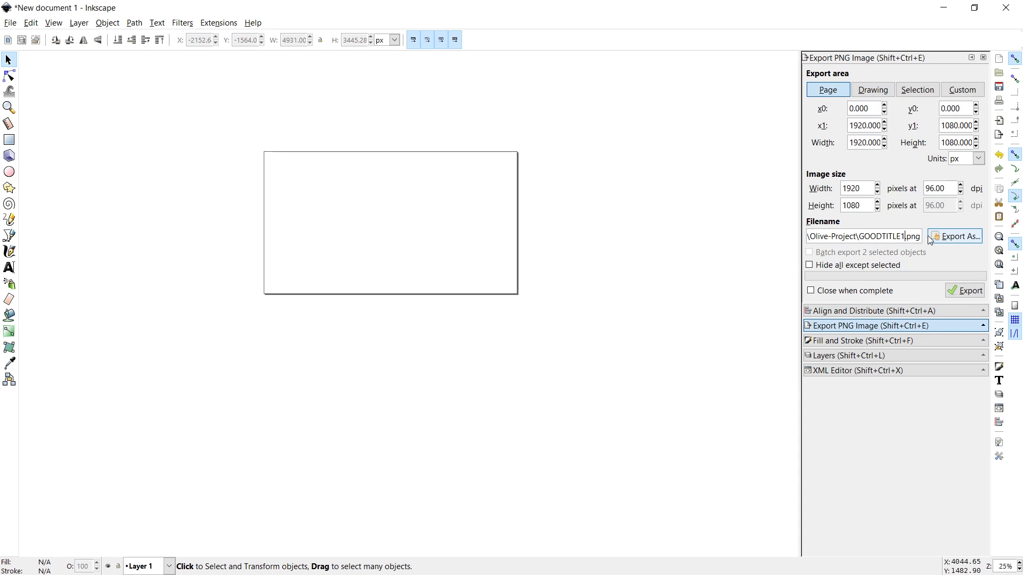
key(BackSpace)
text(2)
key(Return)
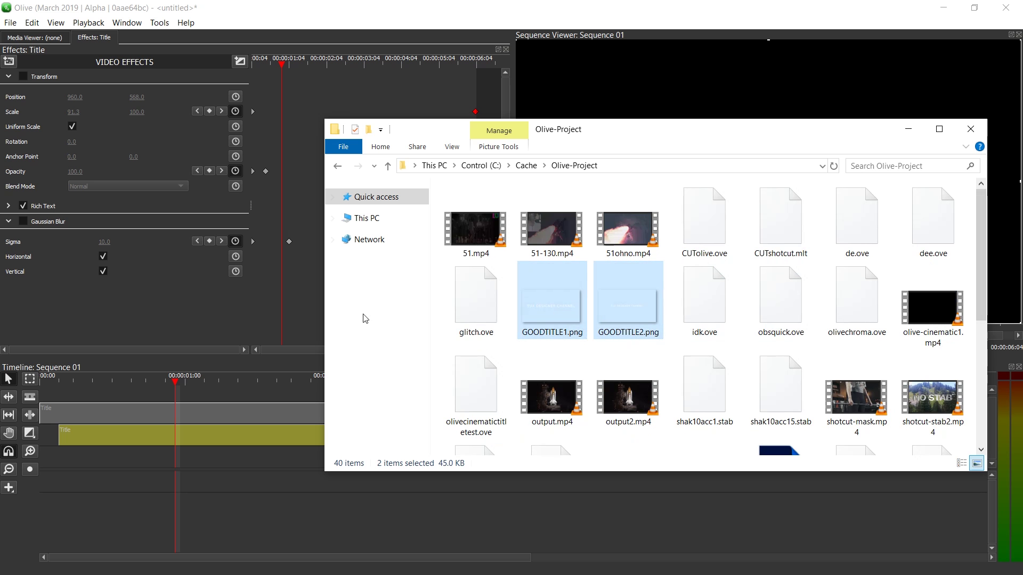
Switch to Olive, show the project media, and import GOODTITLE1.png and GOODTITLE2.png as separate images, declining the image sequence.
click(131, 24)
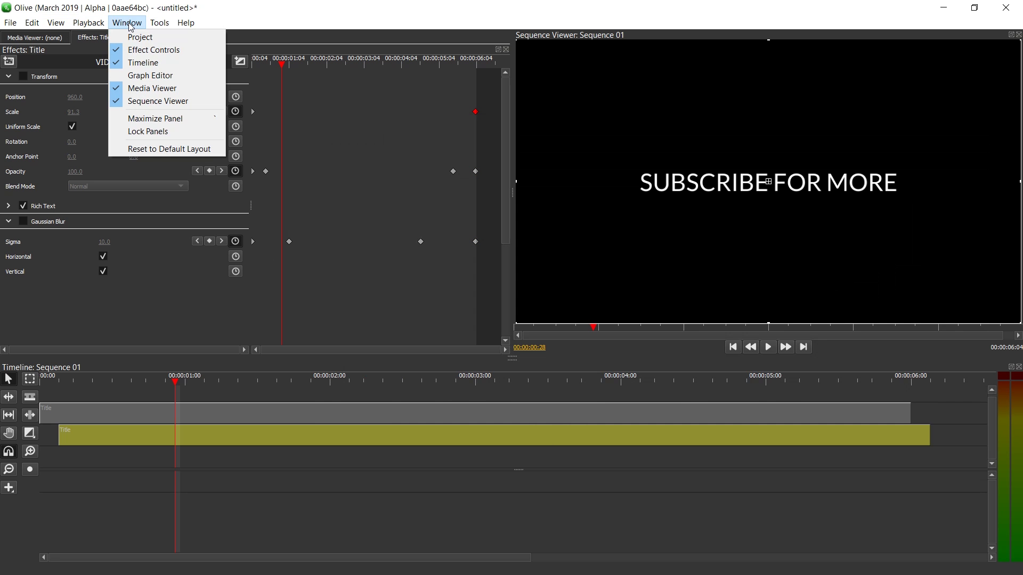
click(131, 38)
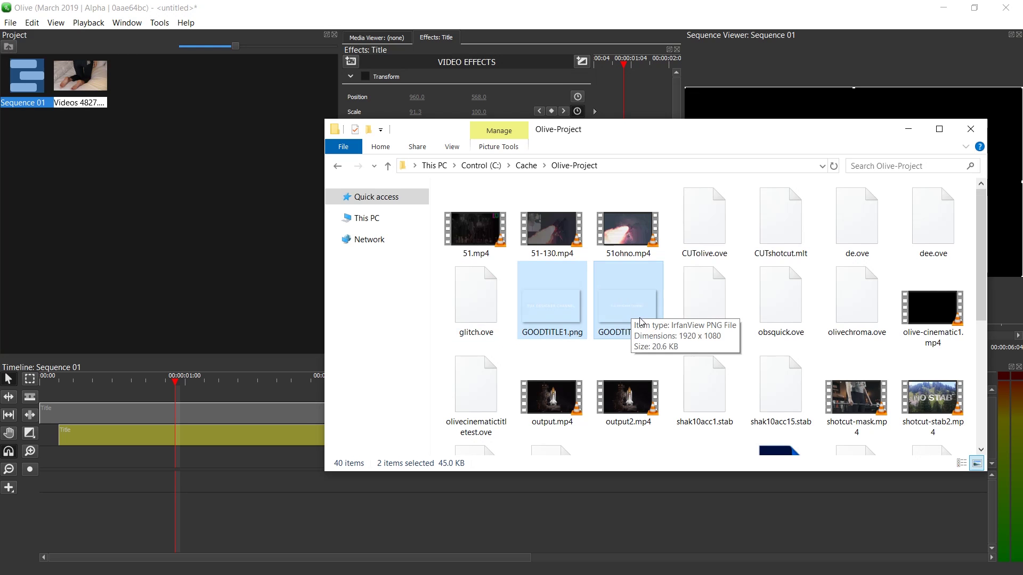
drag(639, 322, 148, 209)
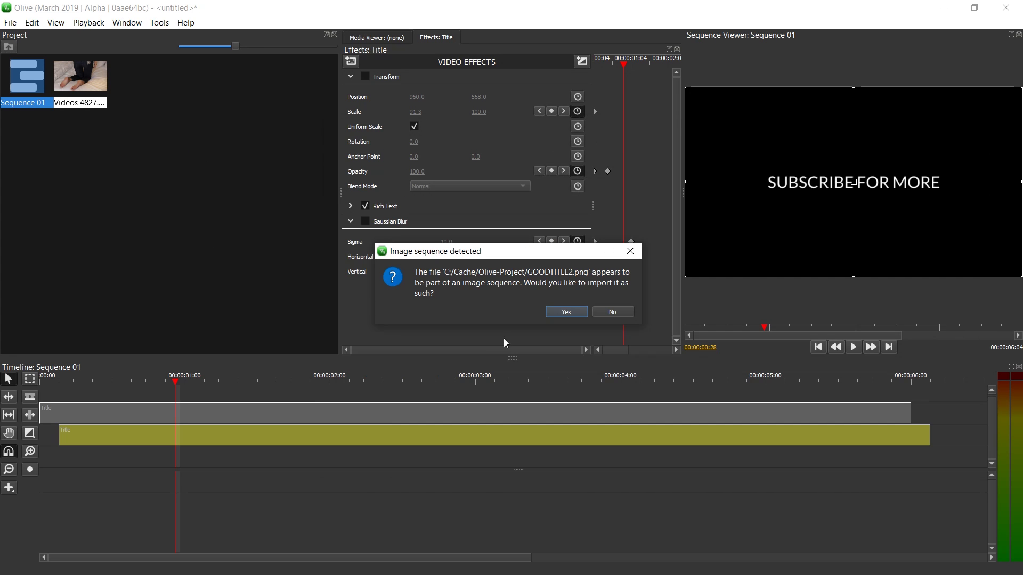
click(621, 315)
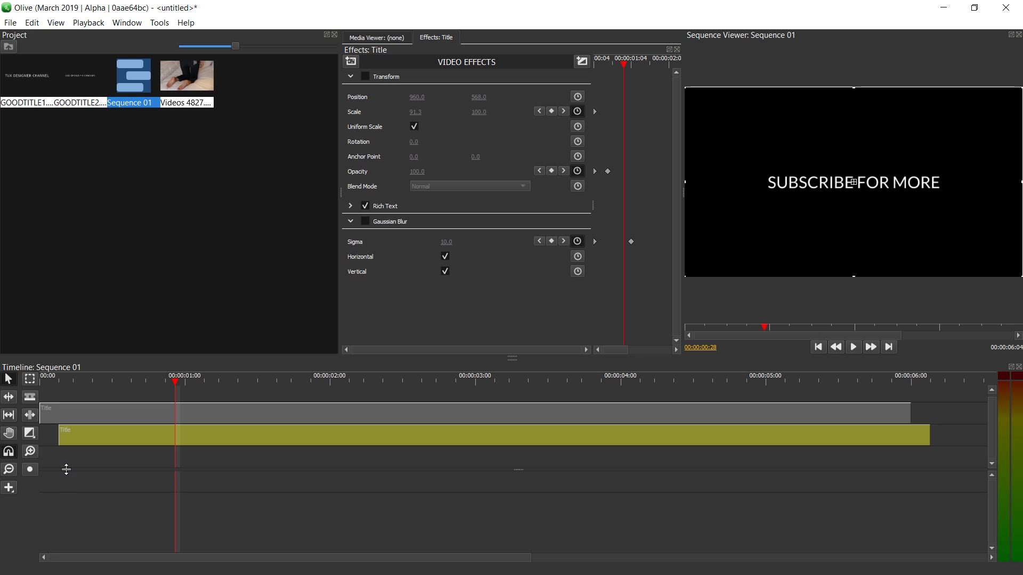
Place GOODTITLE1.png and GOODTITLE2.png on separate tracks above the Title clips, aligning each image's start and end with its matching Title clip.
drag(66, 469, 69, 520)
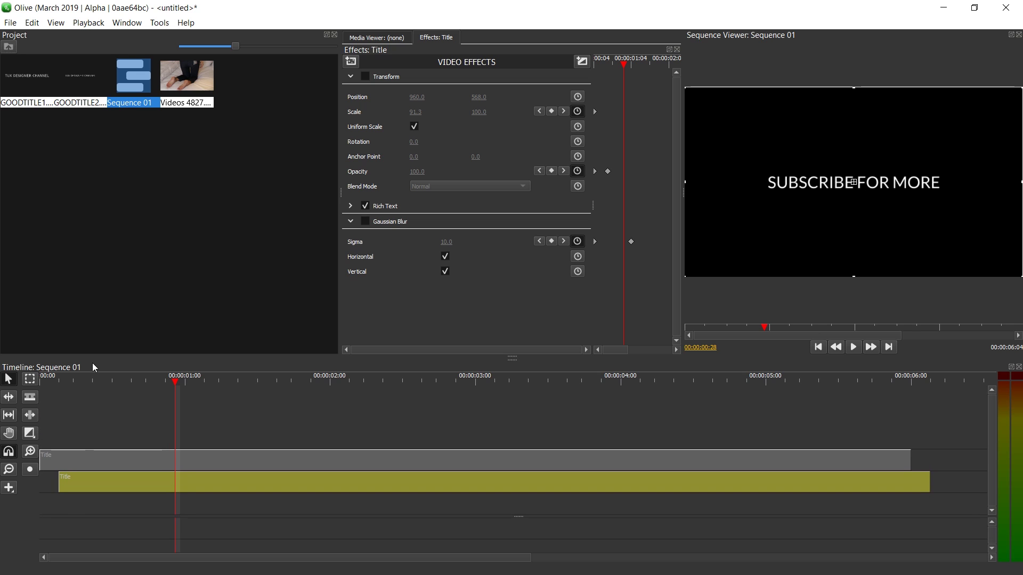
drag(32, 80, 63, 413)
drag(524, 417, 913, 416)
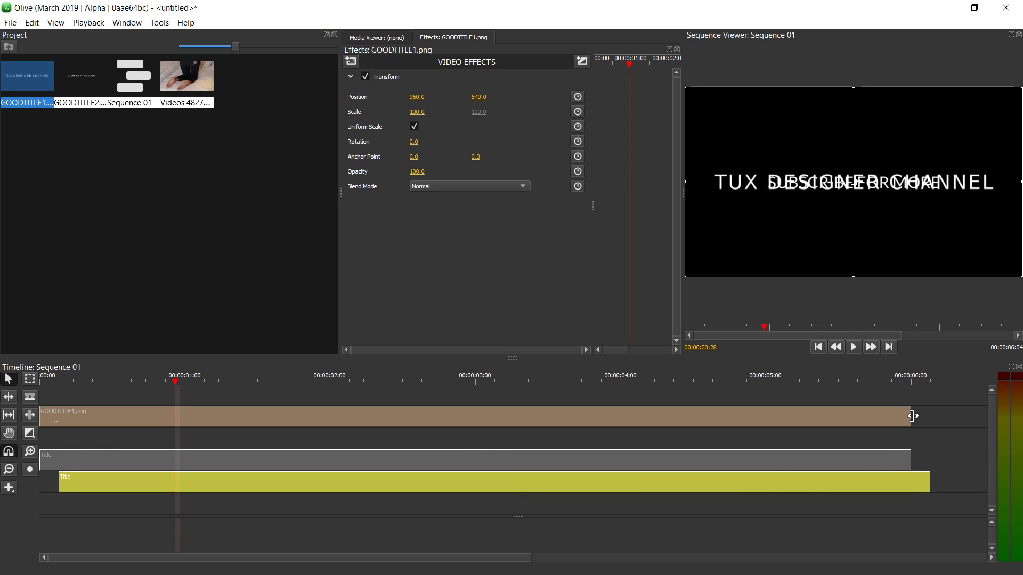
drag(84, 74, 88, 441)
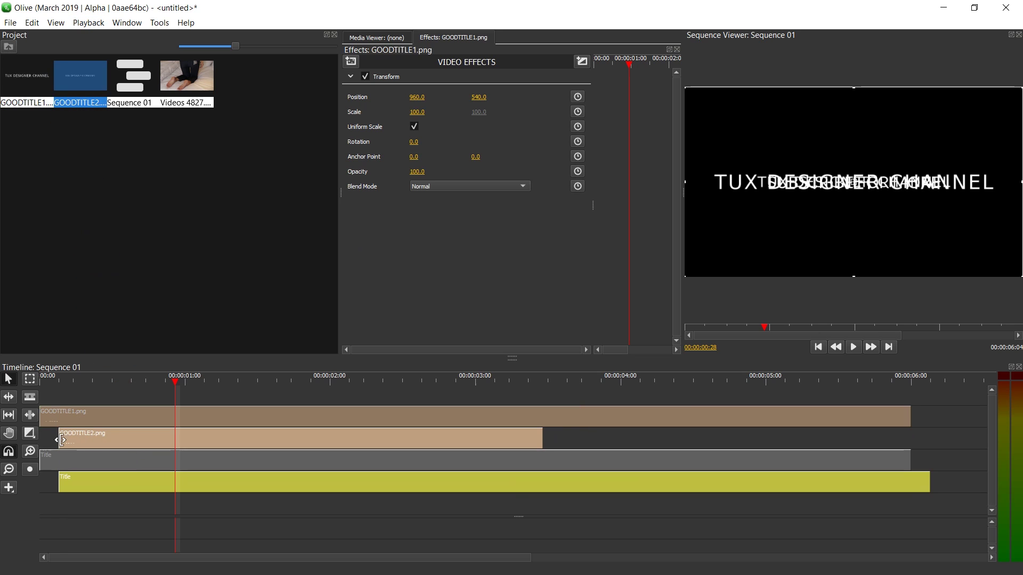
drag(542, 440, 929, 440)
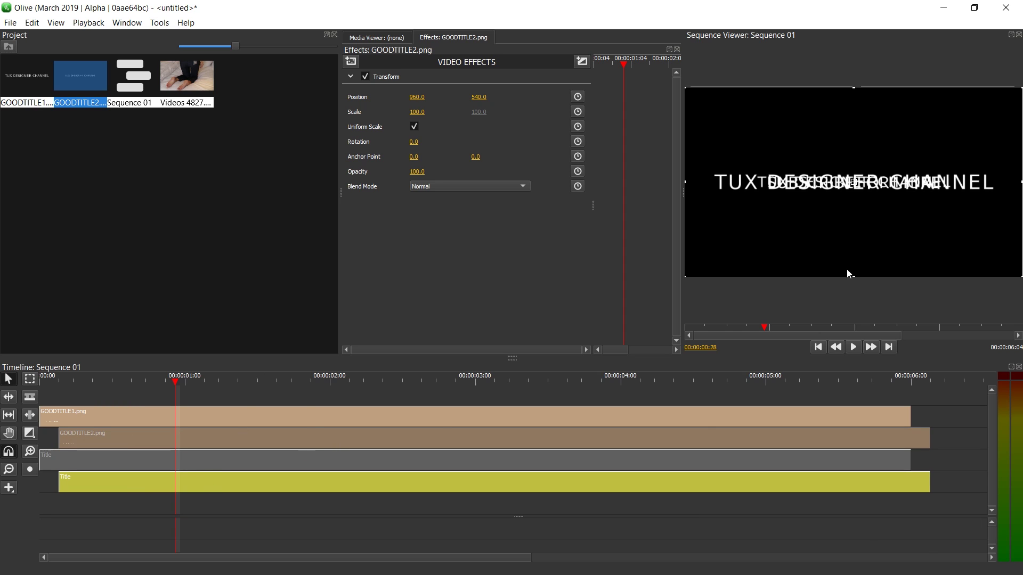
Copy the Transform effect from the SUBSCRIBE FOR MORE title clip onto GOODTITLE2.png, replacing its existing Transform, and enable it.
click(251, 481)
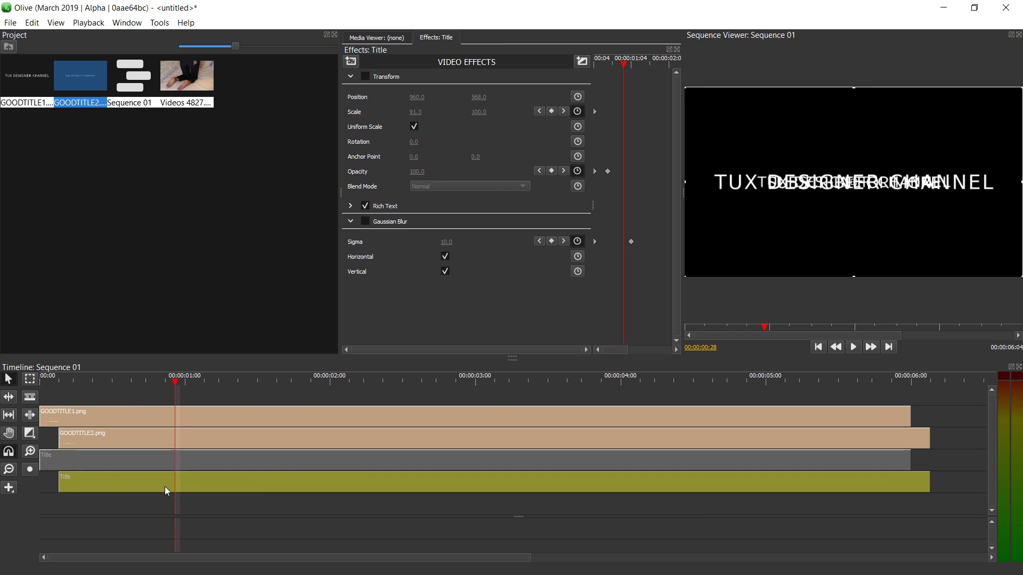
right_click(439, 78)
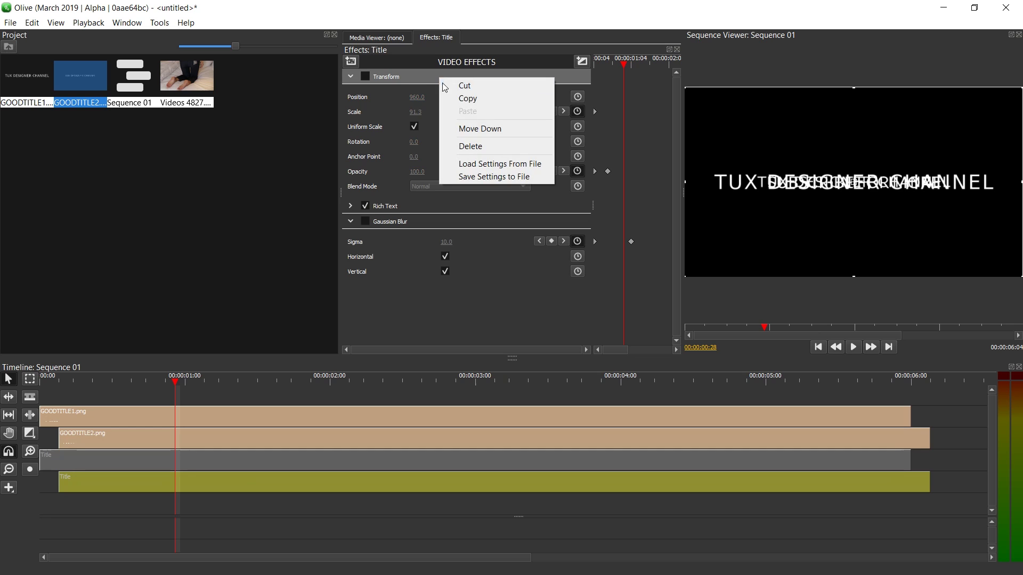
click(480, 100)
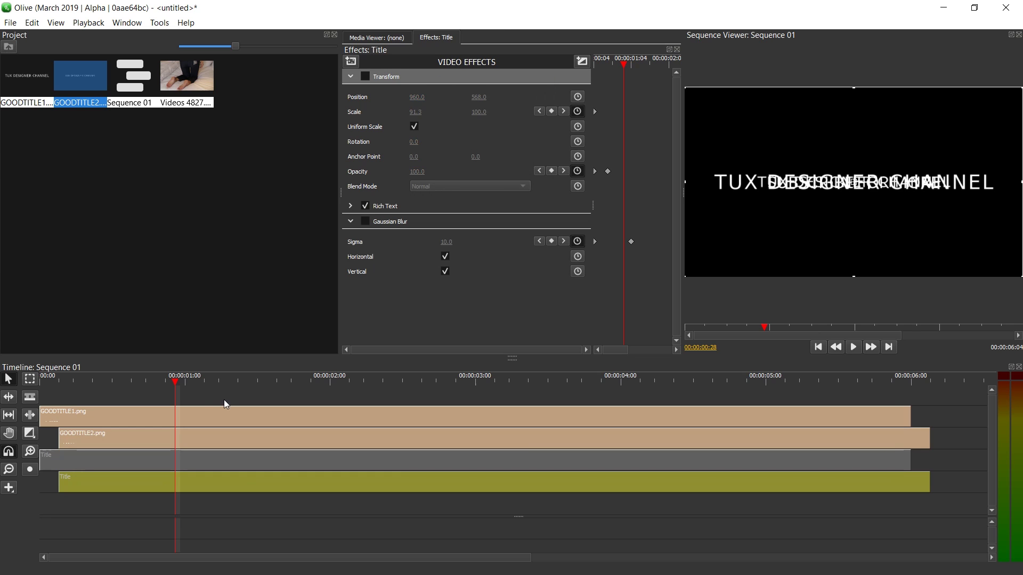
click(215, 447)
right_click(430, 73)
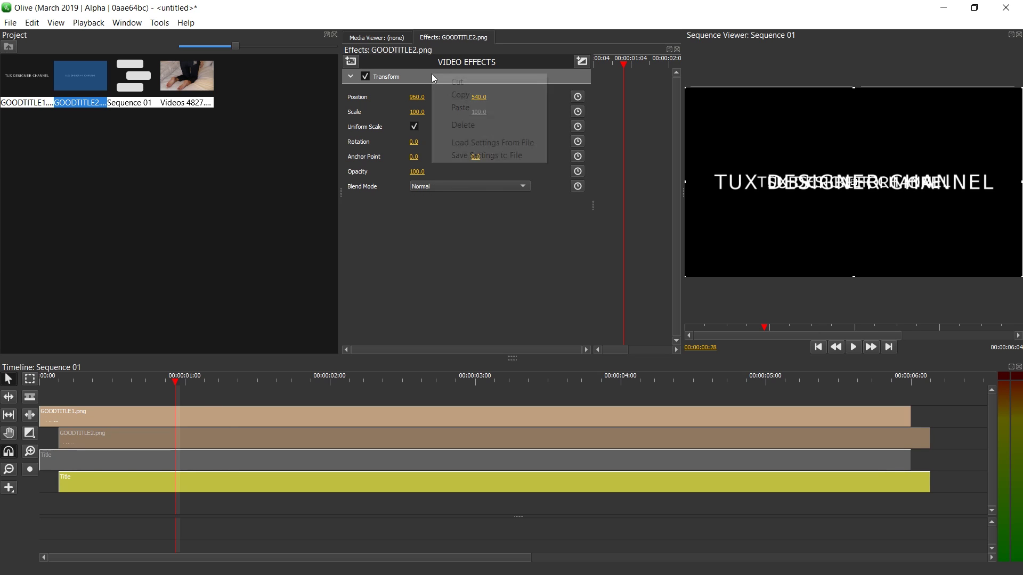
click(484, 112)
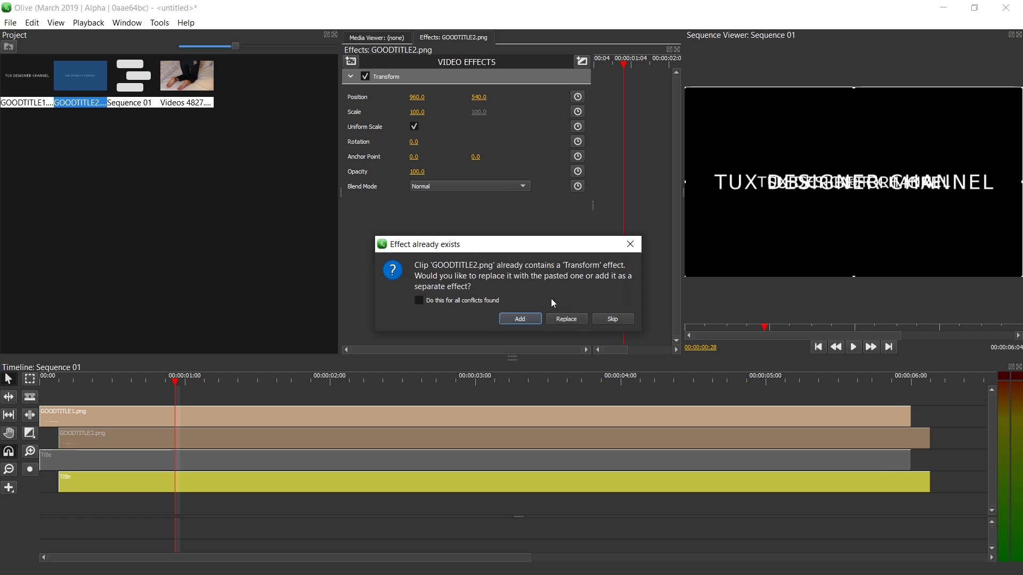
click(569, 319)
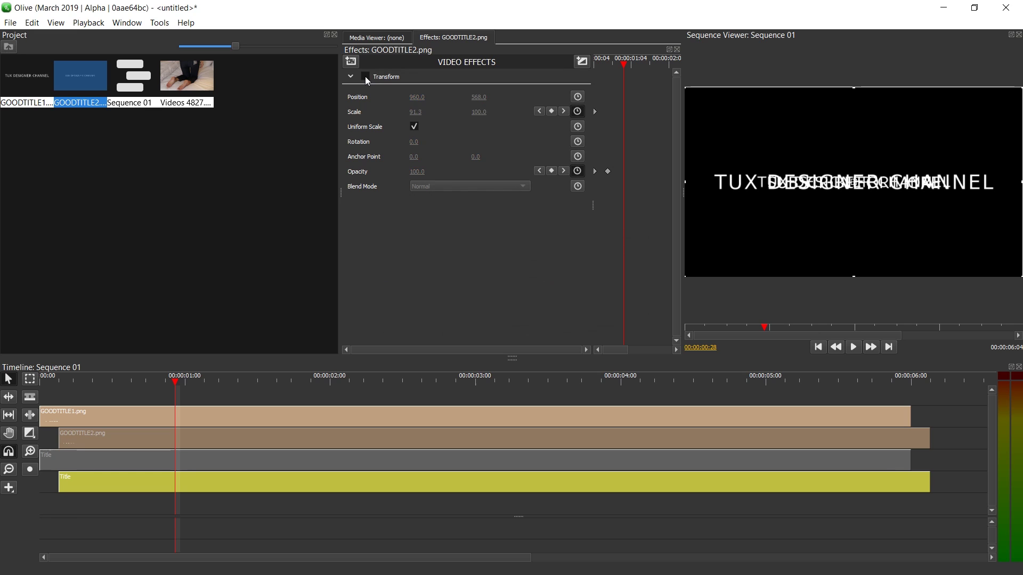
Enable the SUBSCRIBE FOR MORE title's Gaussian Blur and copy it onto GOODTITLE2.png, then delete that title clip.
click(219, 491)
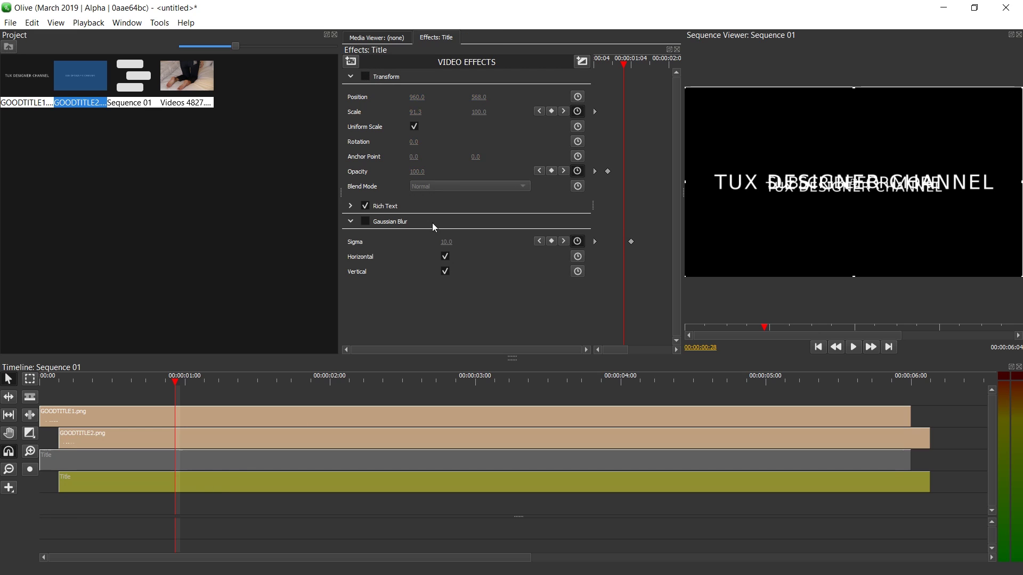
right_click(404, 222)
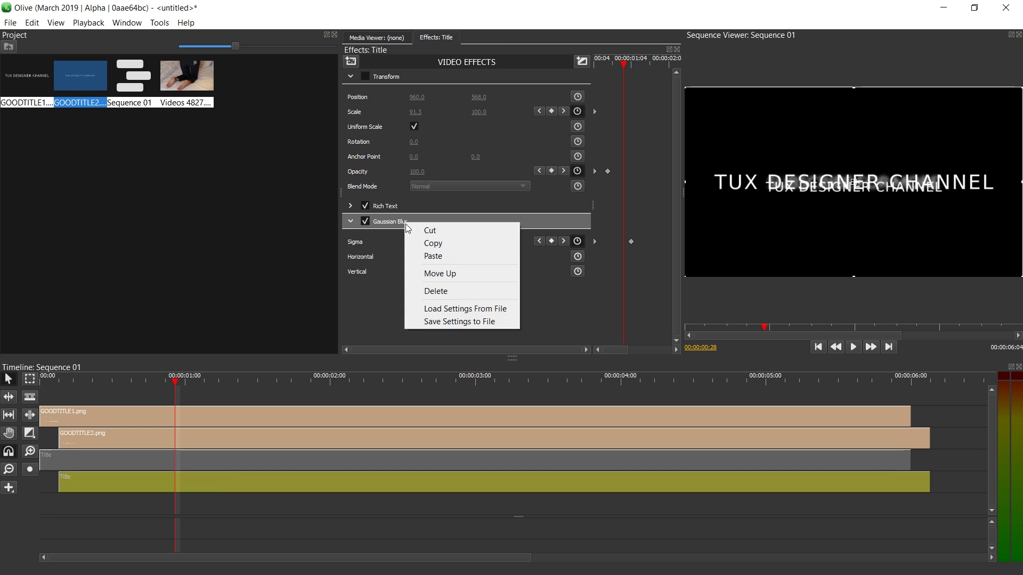
click(436, 238)
click(198, 447)
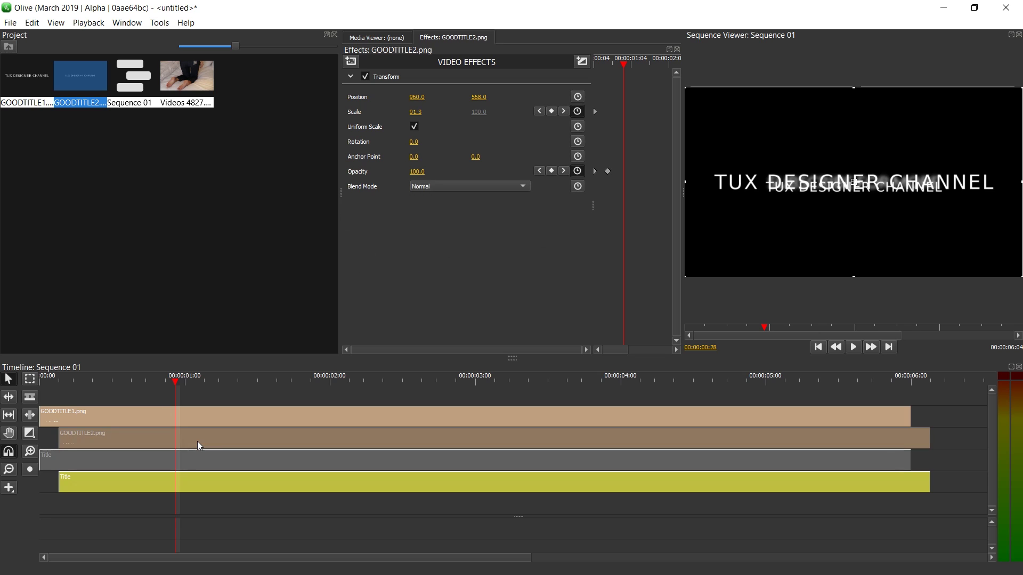
right_click(474, 237)
click(489, 241)
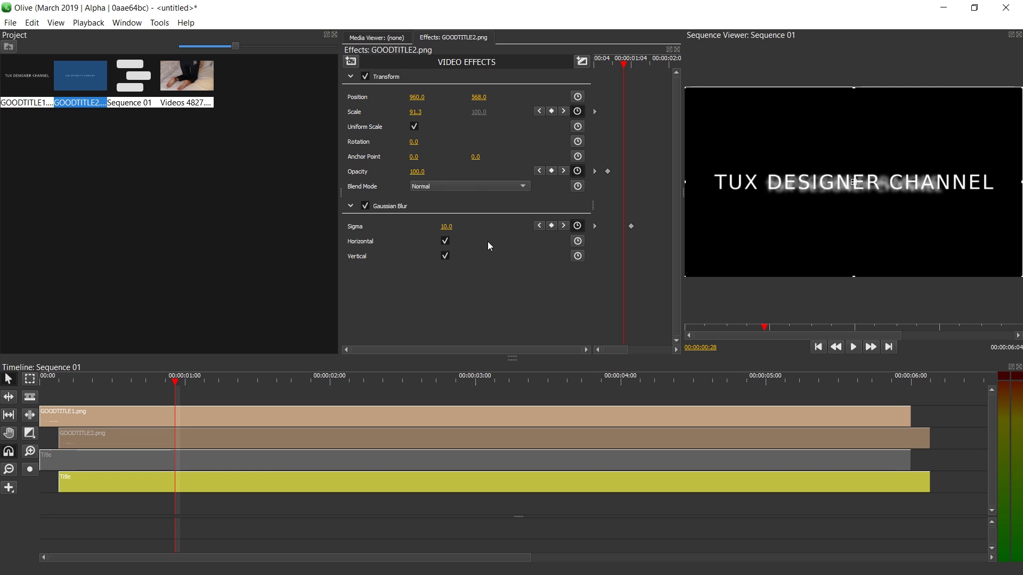
click(139, 481)
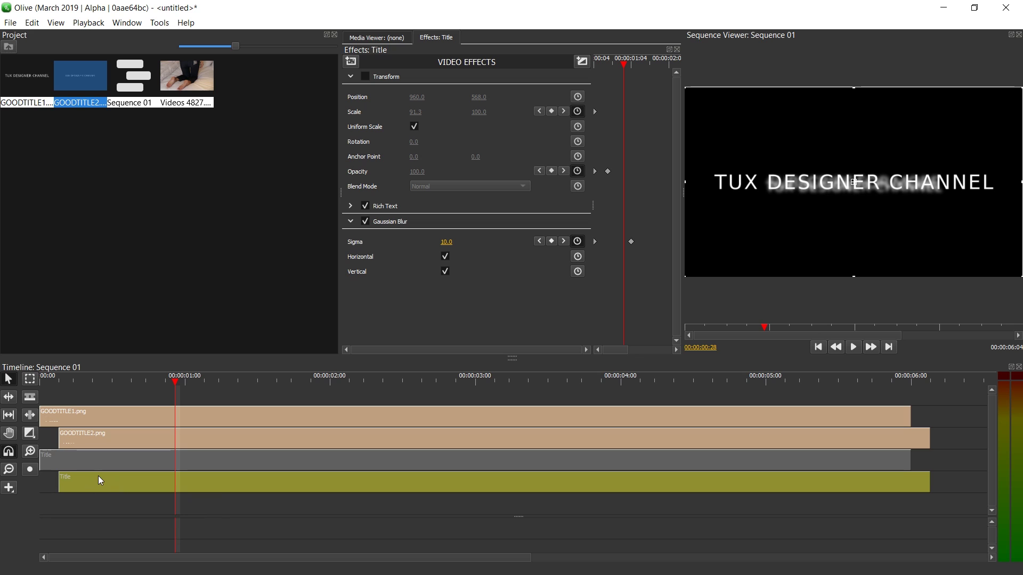
key(Delete)
Move the playhead to 00:00:01:04, re-enable the remaining Title clip, and turn on its Transform and Gaussian Blur effects.
drag(109, 380, 205, 409)
right_click(130, 465)
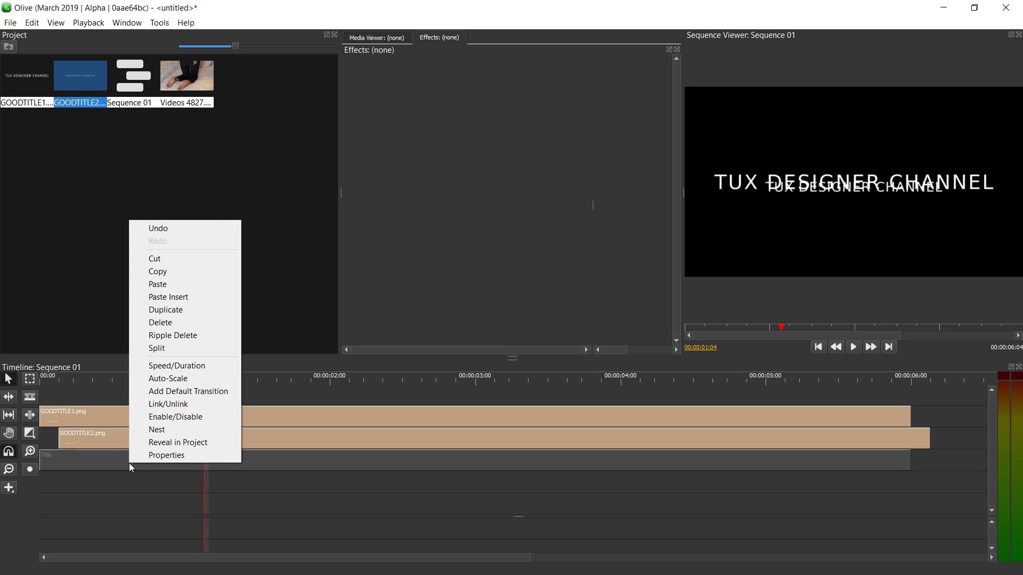
click(175, 416)
click(207, 463)
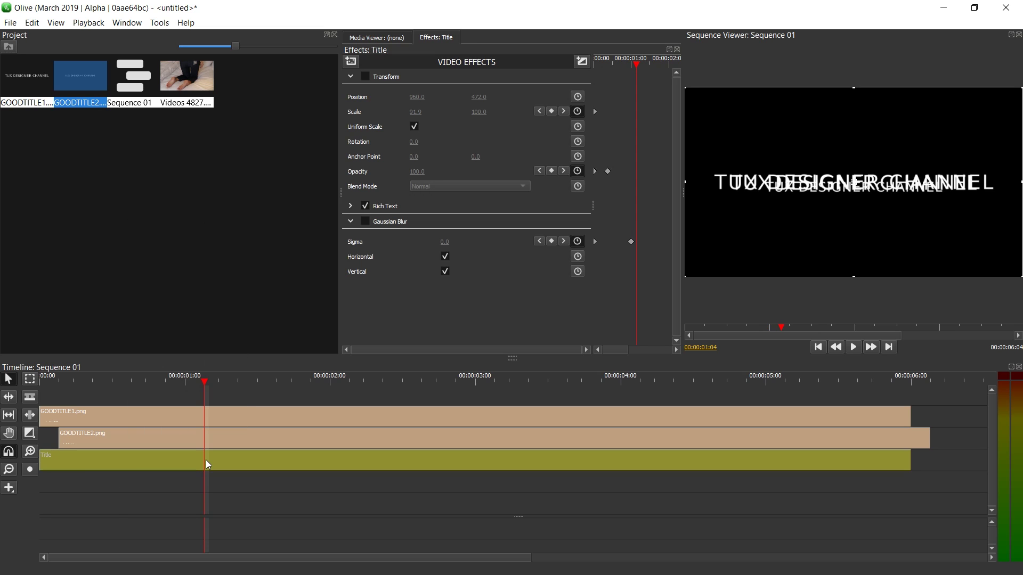
click(365, 76)
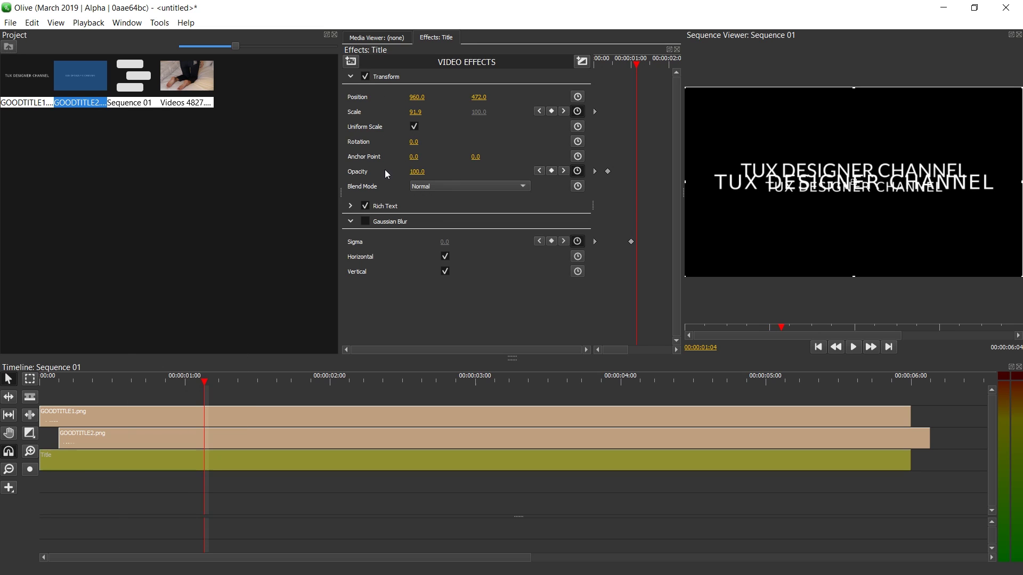
click(365, 221)
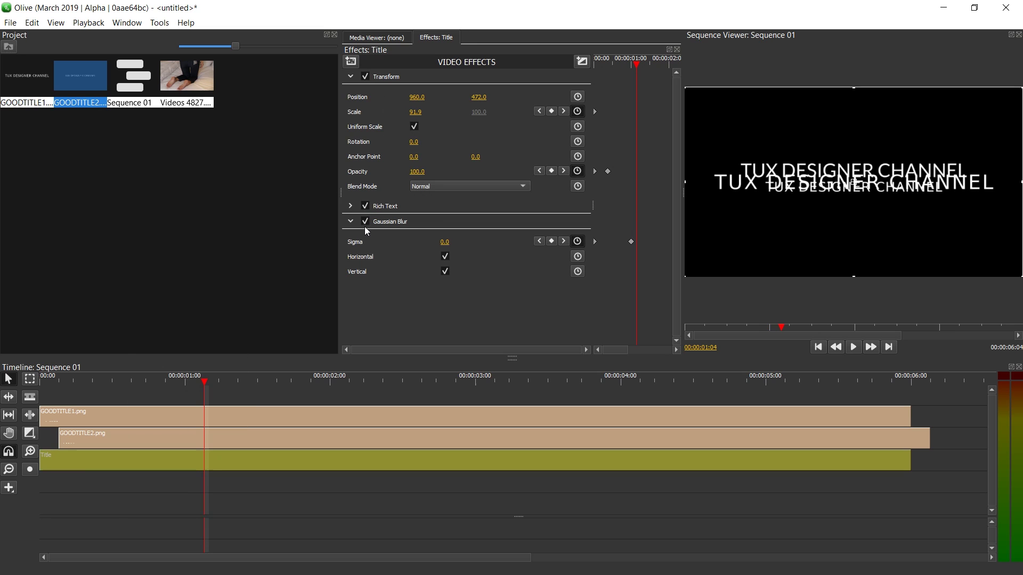
Copy the Title clip's Transform effect onto GOODTITLE1.png, replacing its existing Transform.
right_click(408, 71)
click(452, 95)
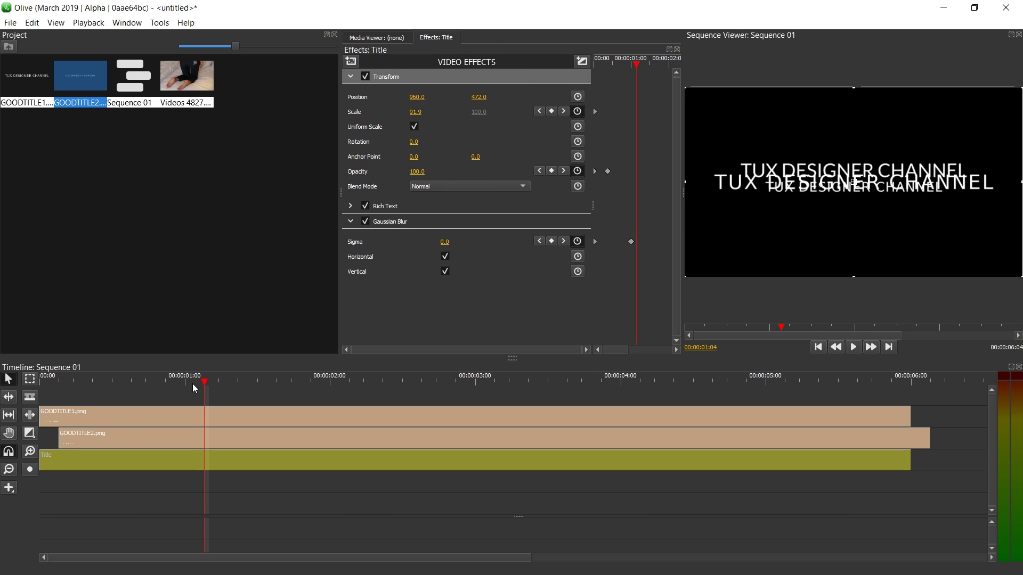
click(200, 415)
right_click(438, 81)
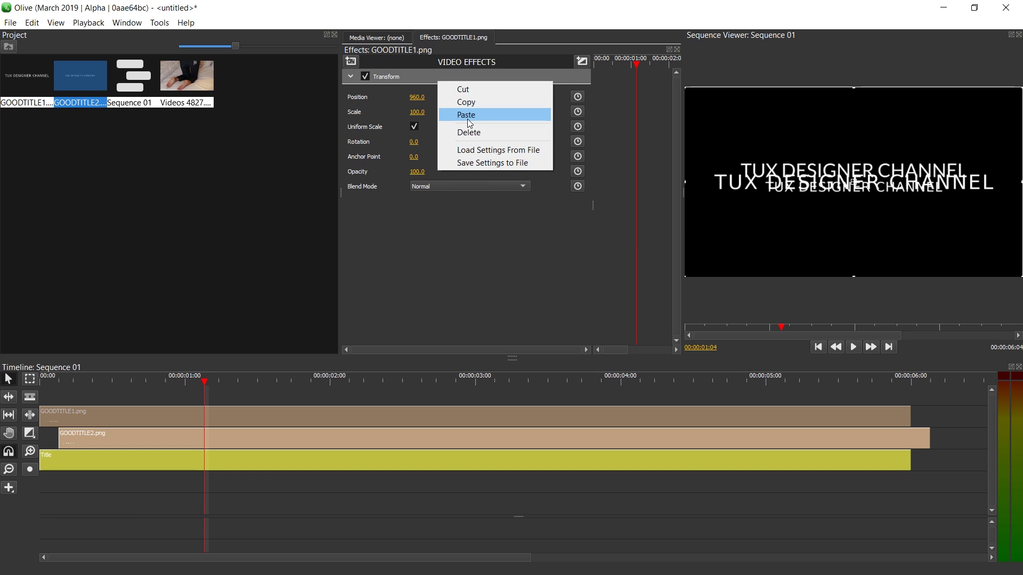
click(468, 112)
click(563, 319)
Copy the Title clip's Gaussian Blur onto GOODTITLE1.png and delete the Title clip from the timeline.
click(281, 459)
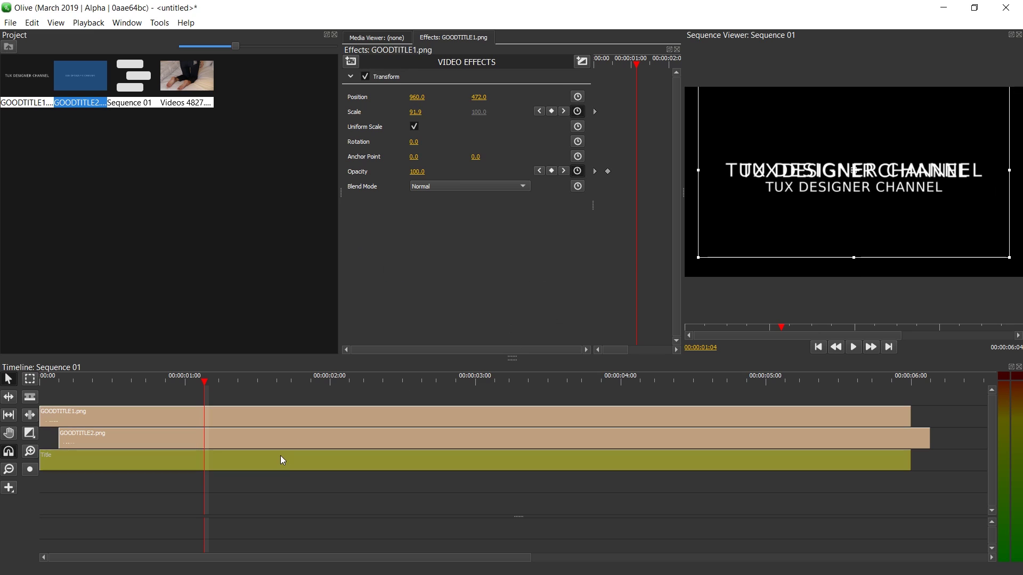
right_click(404, 228)
click(439, 243)
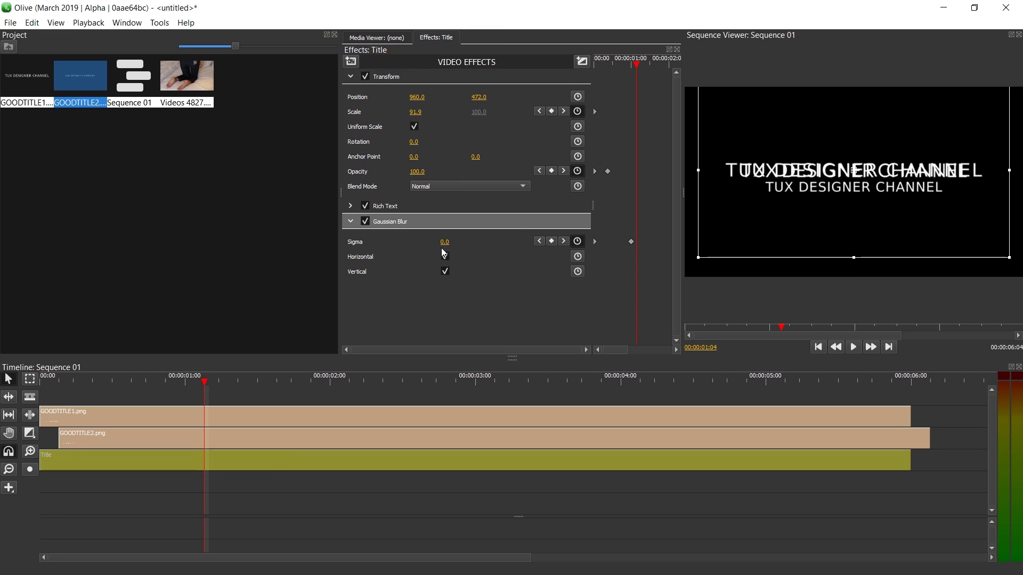
click(290, 414)
right_click(433, 232)
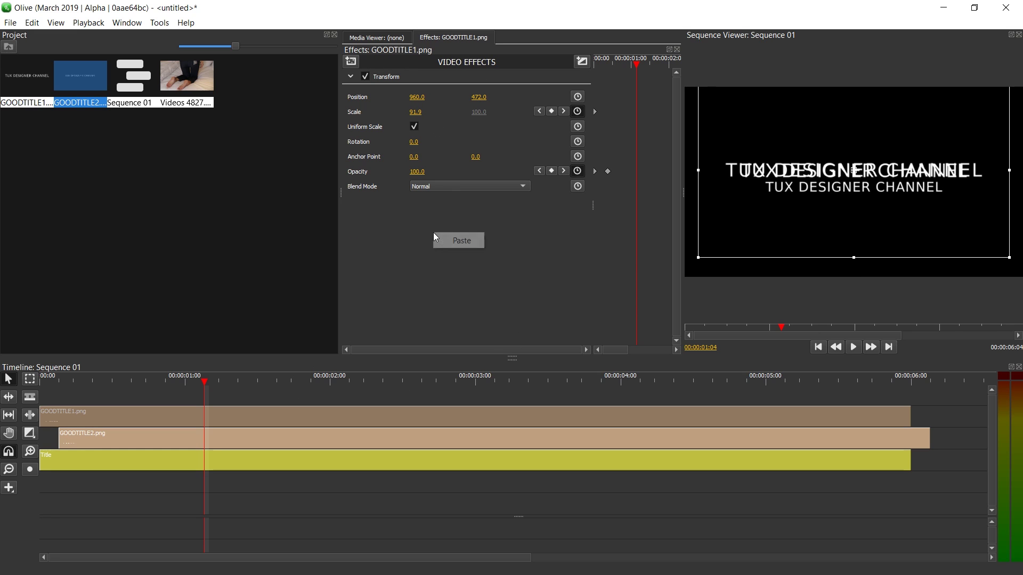
click(458, 242)
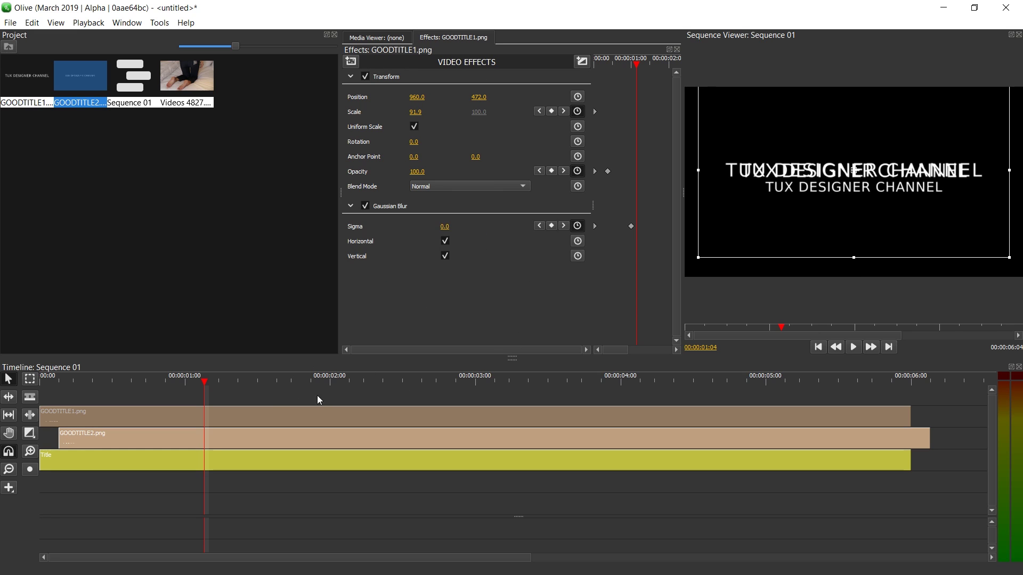
click(238, 464)
key(Delete)
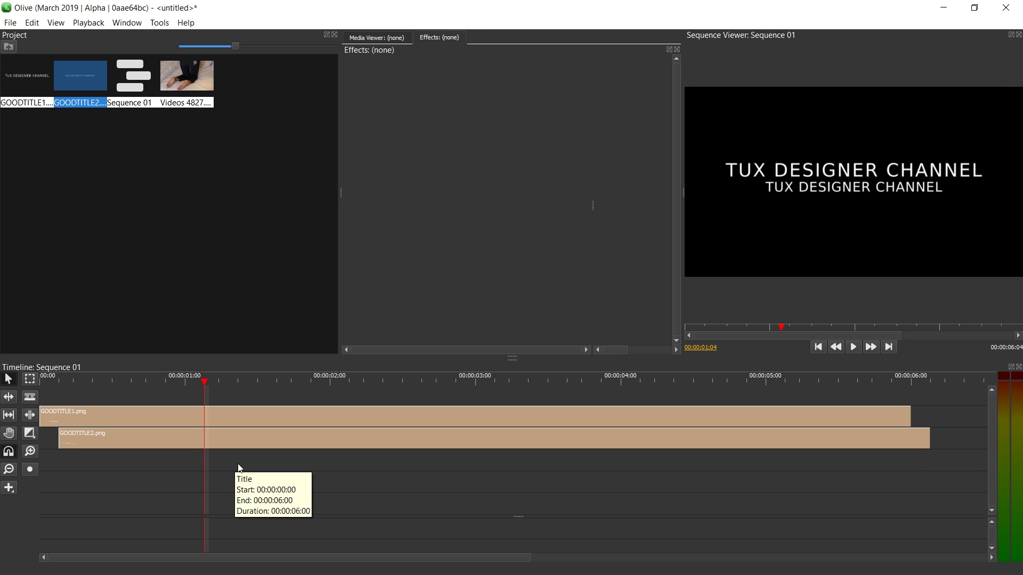
Move both GOODTITLE image clips down one track and play the sequence from the start.
drag(280, 493, 220, 451)
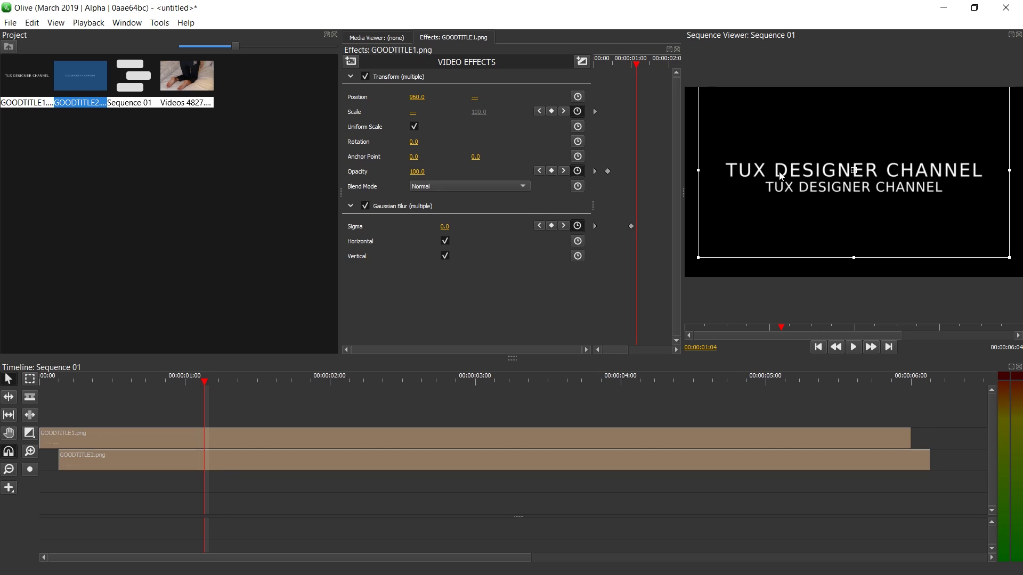
click(261, 410)
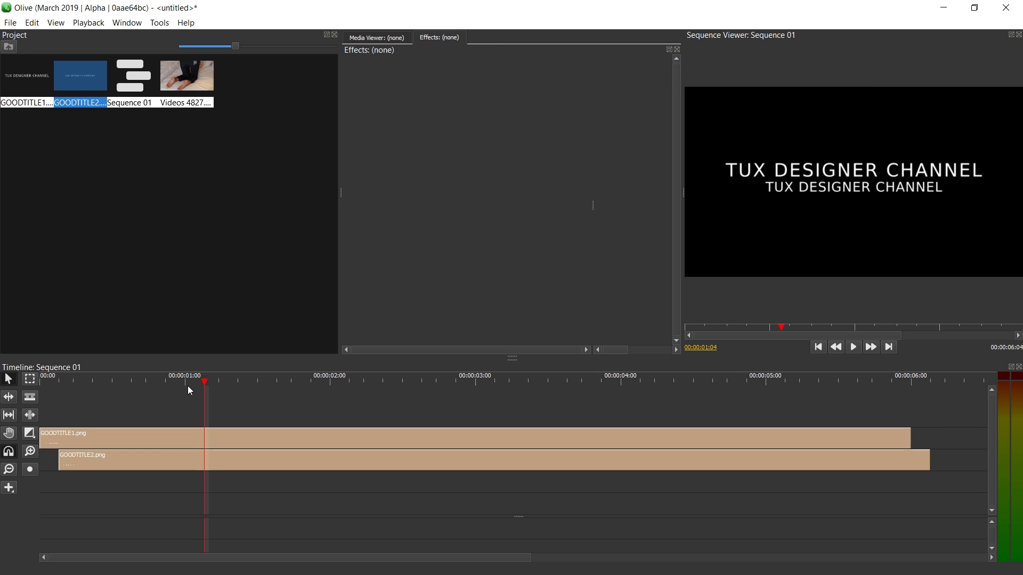
key(Home)
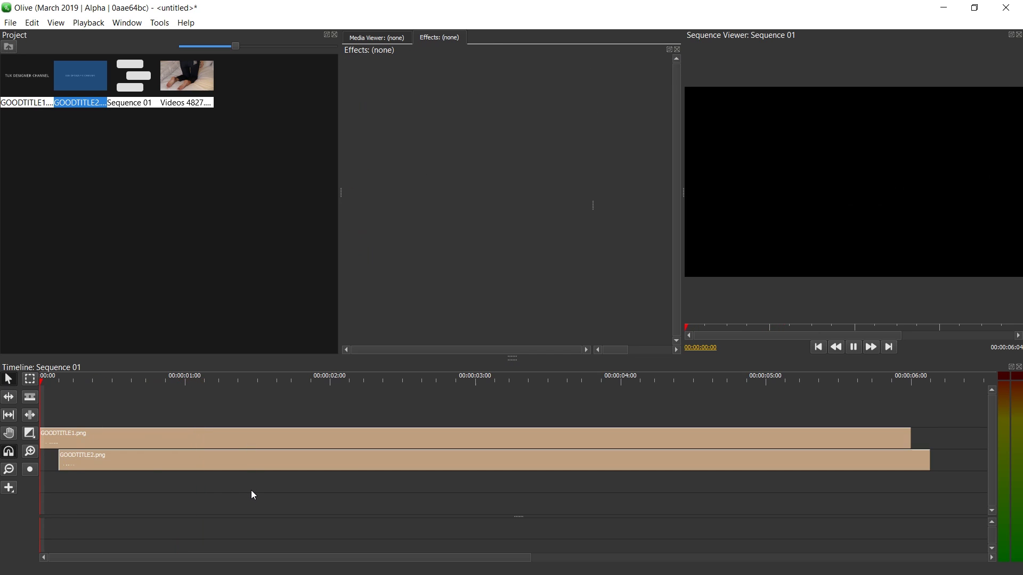
key(space)
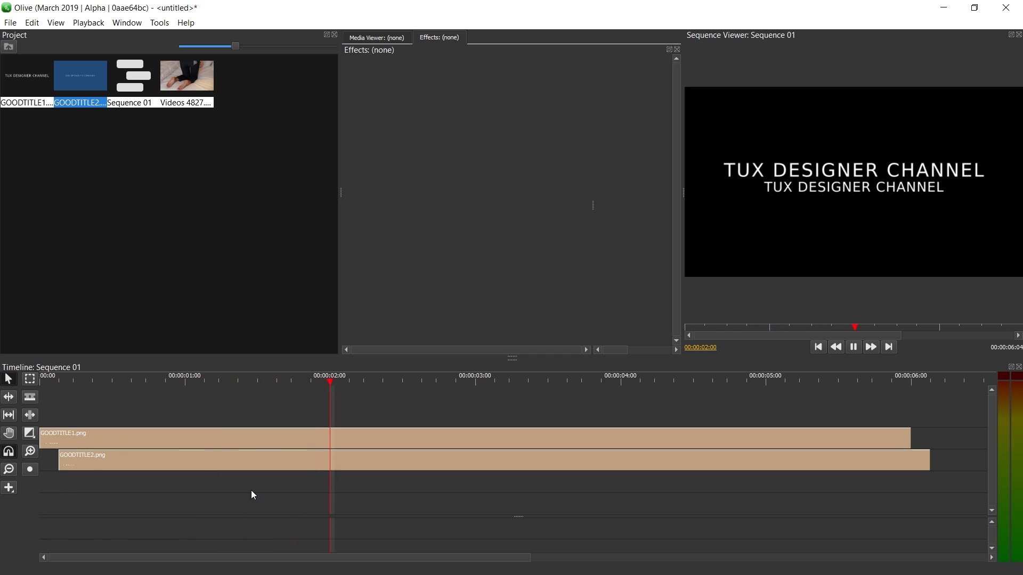